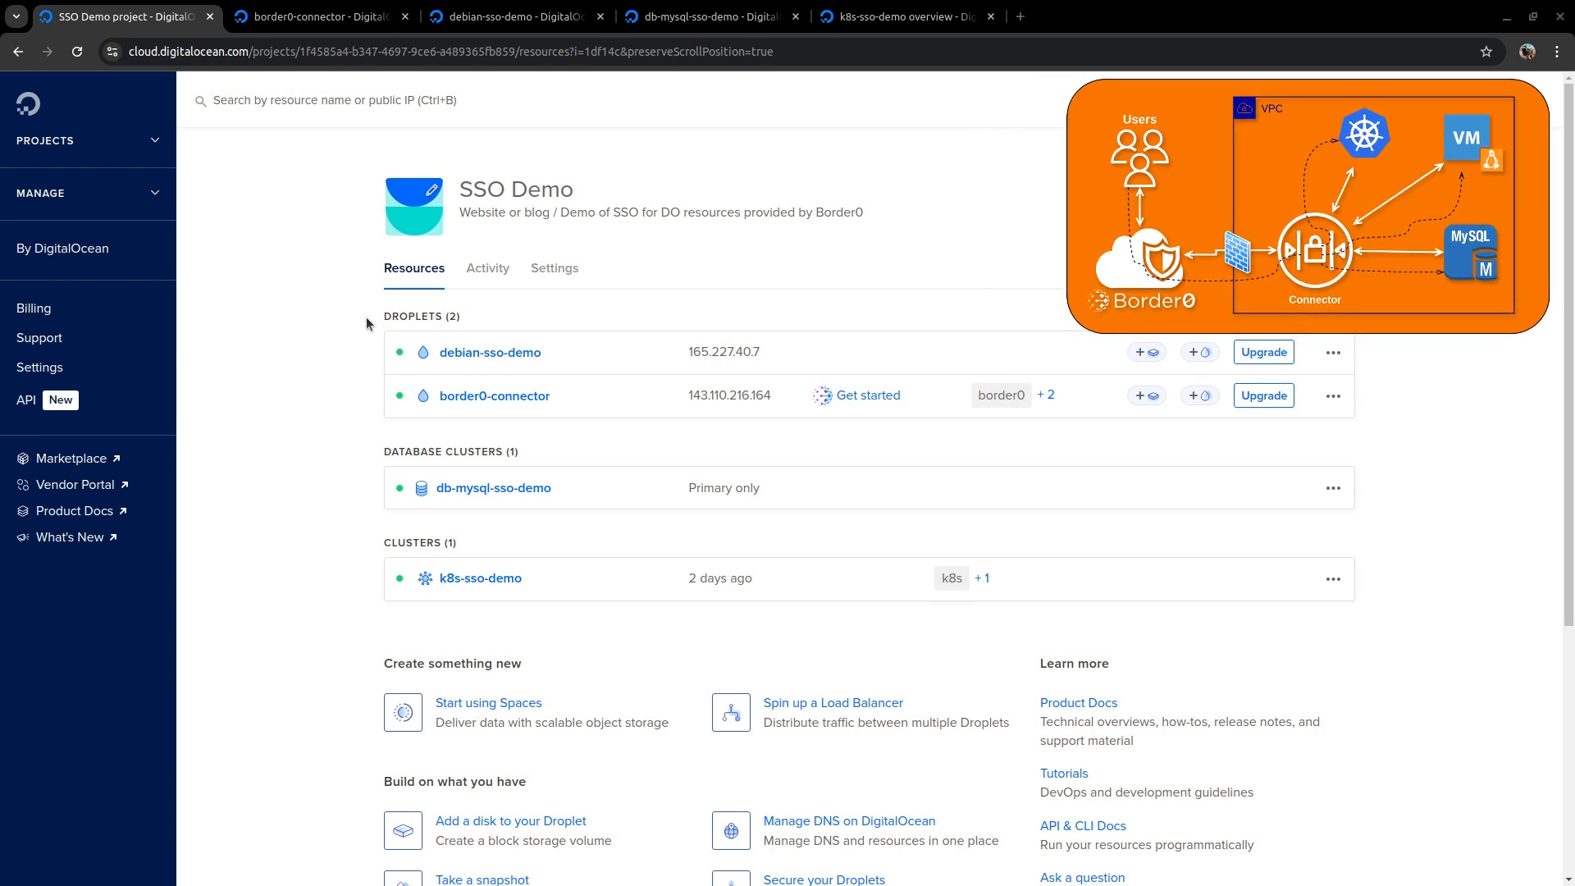
# - Review the project's droplets, database cluster and Kubernetes cluster listed under SSO Demo
pyautogui.moveTo(366, 316); pyautogui.dragTo(588, 420)
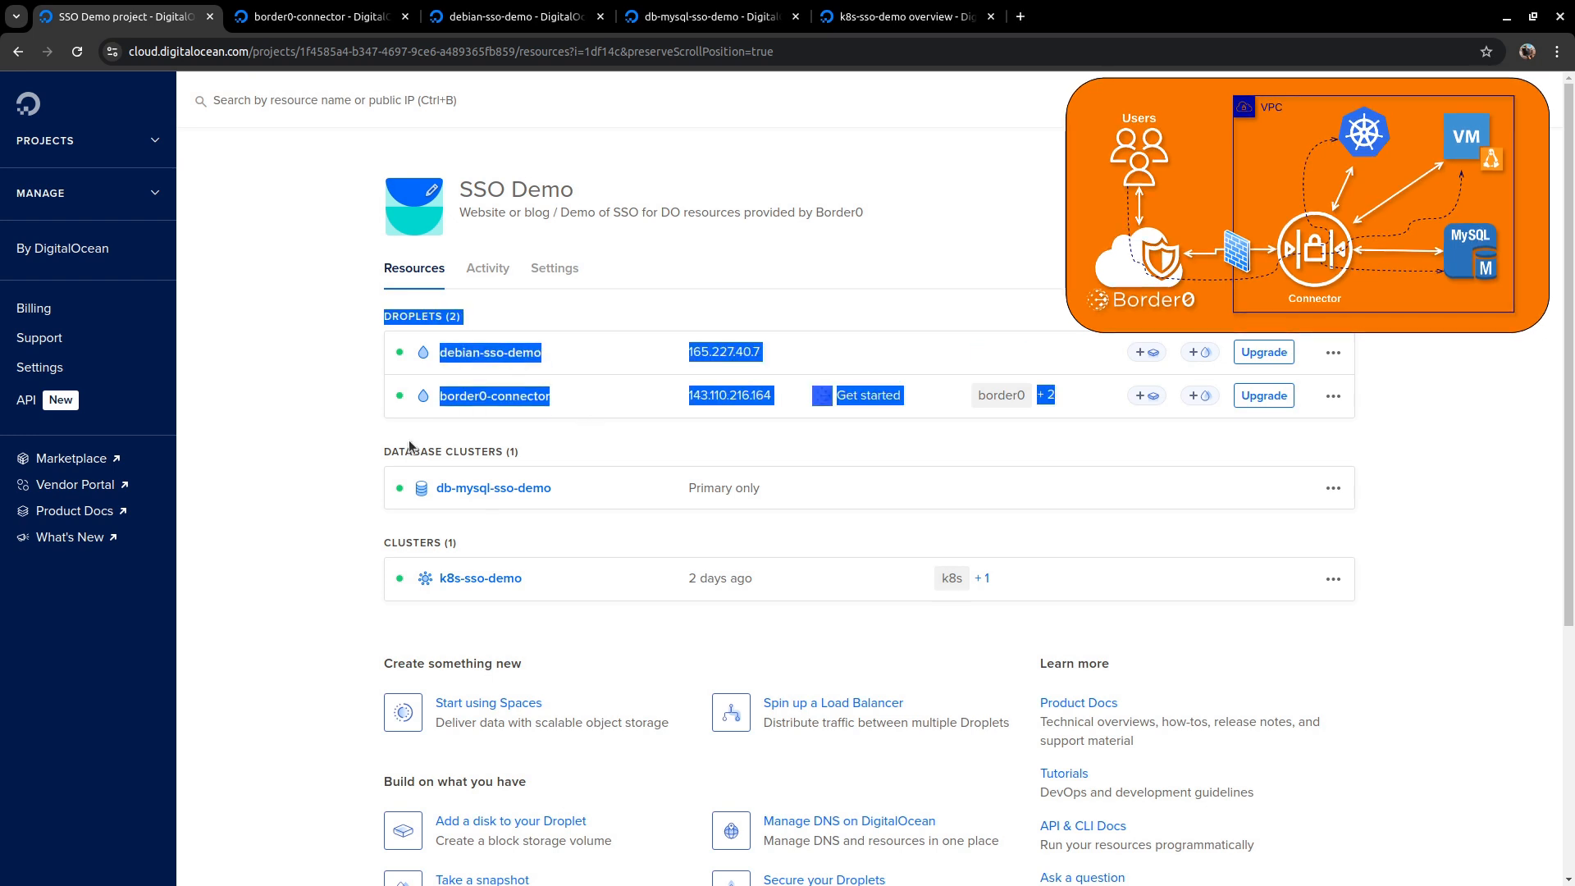
pyautogui.click(342, 464)
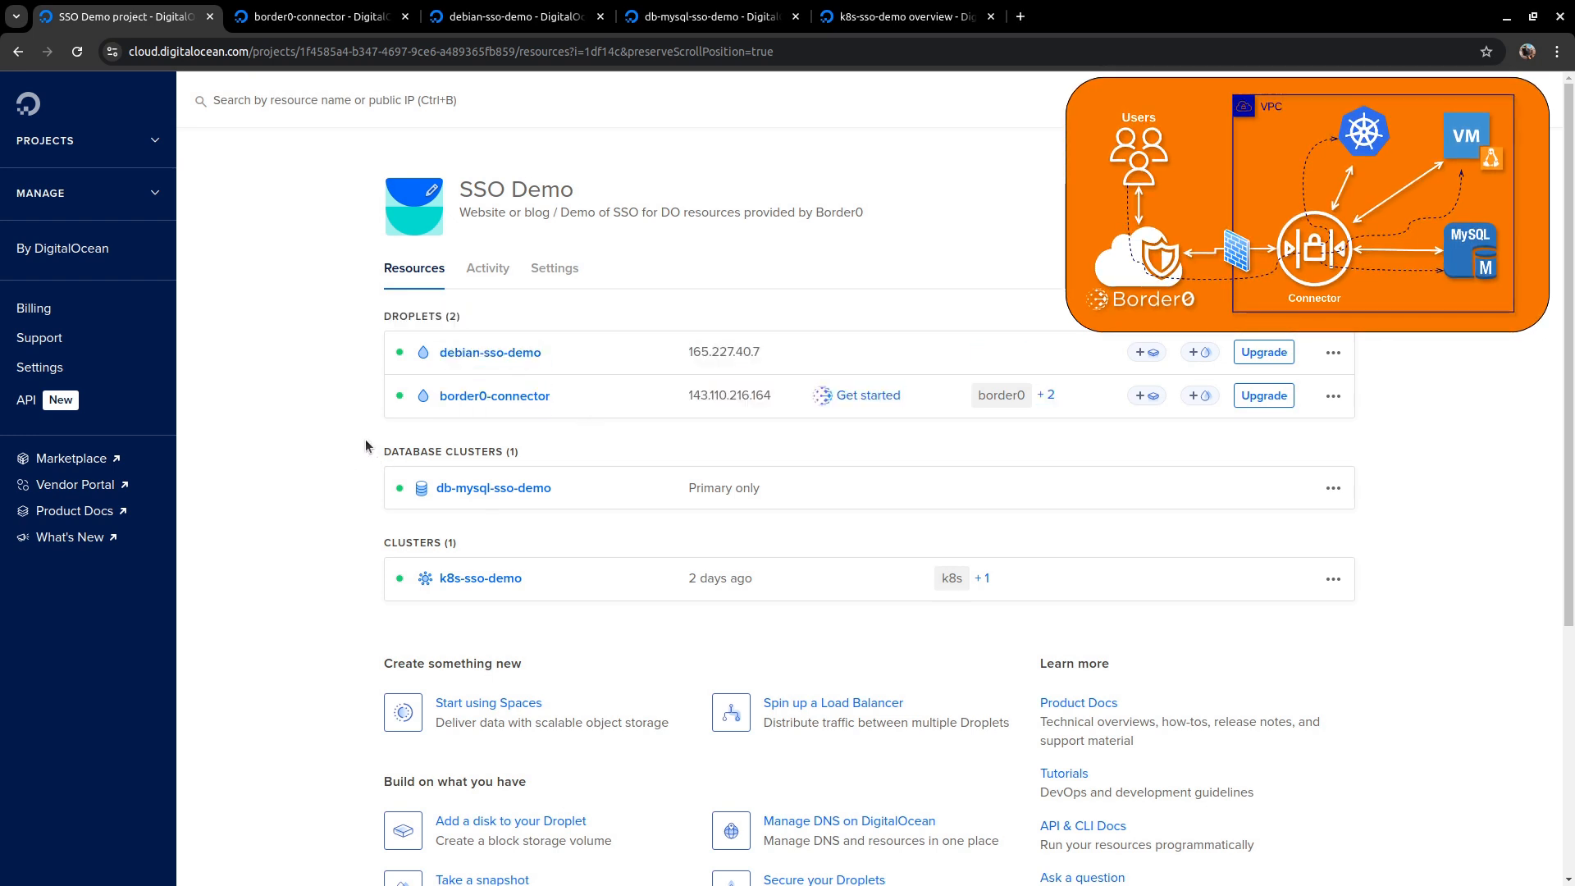
pyautogui.moveTo(362, 446); pyautogui.dragTo(564, 509)
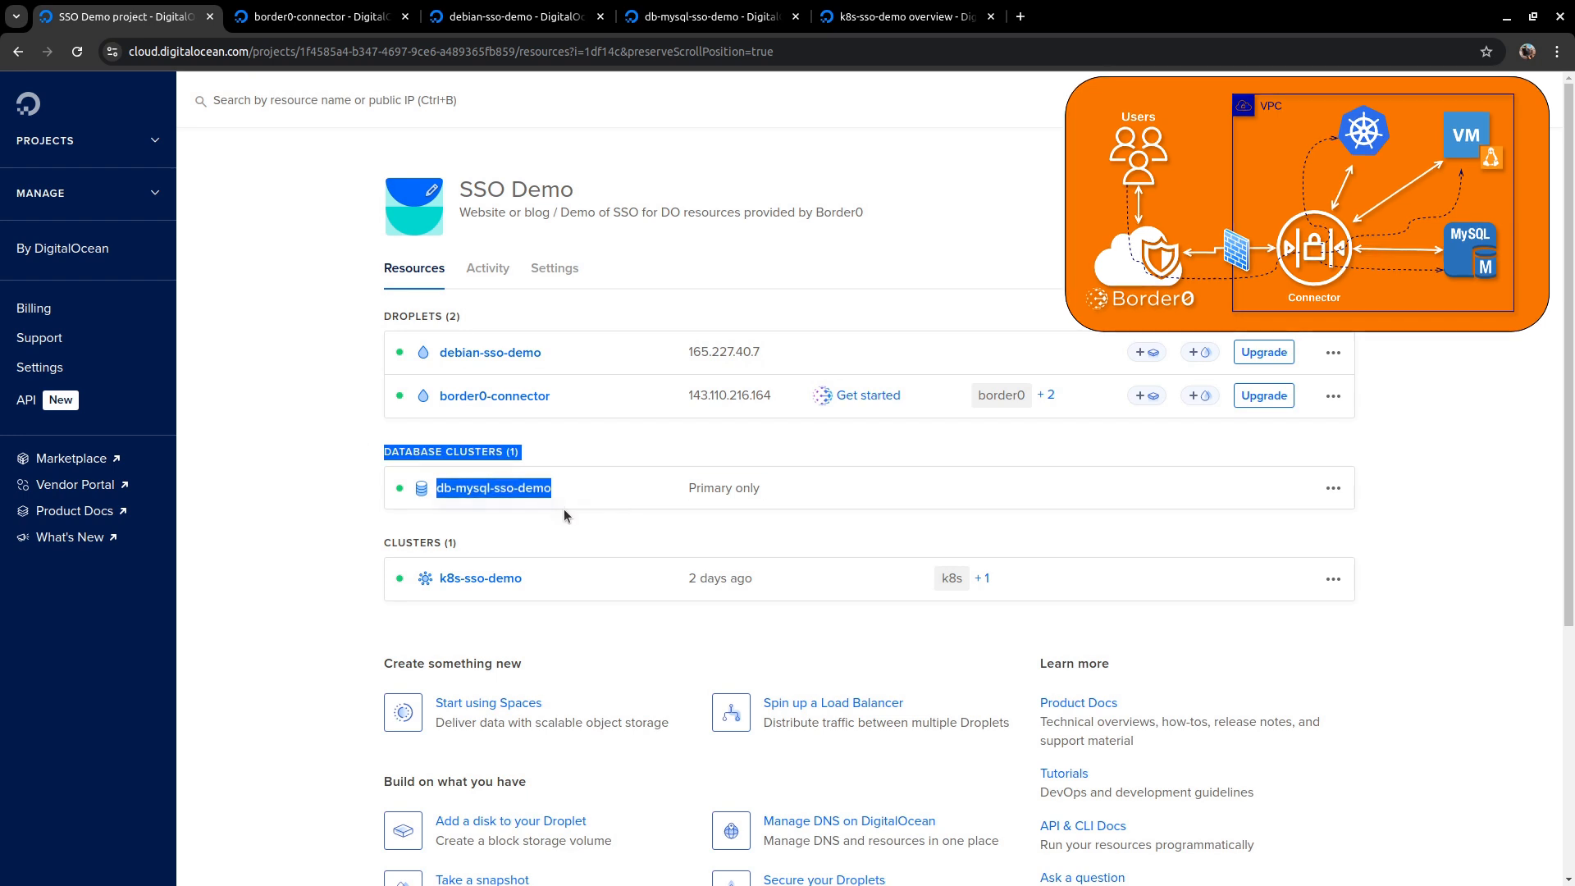
pyautogui.click(332, 529)
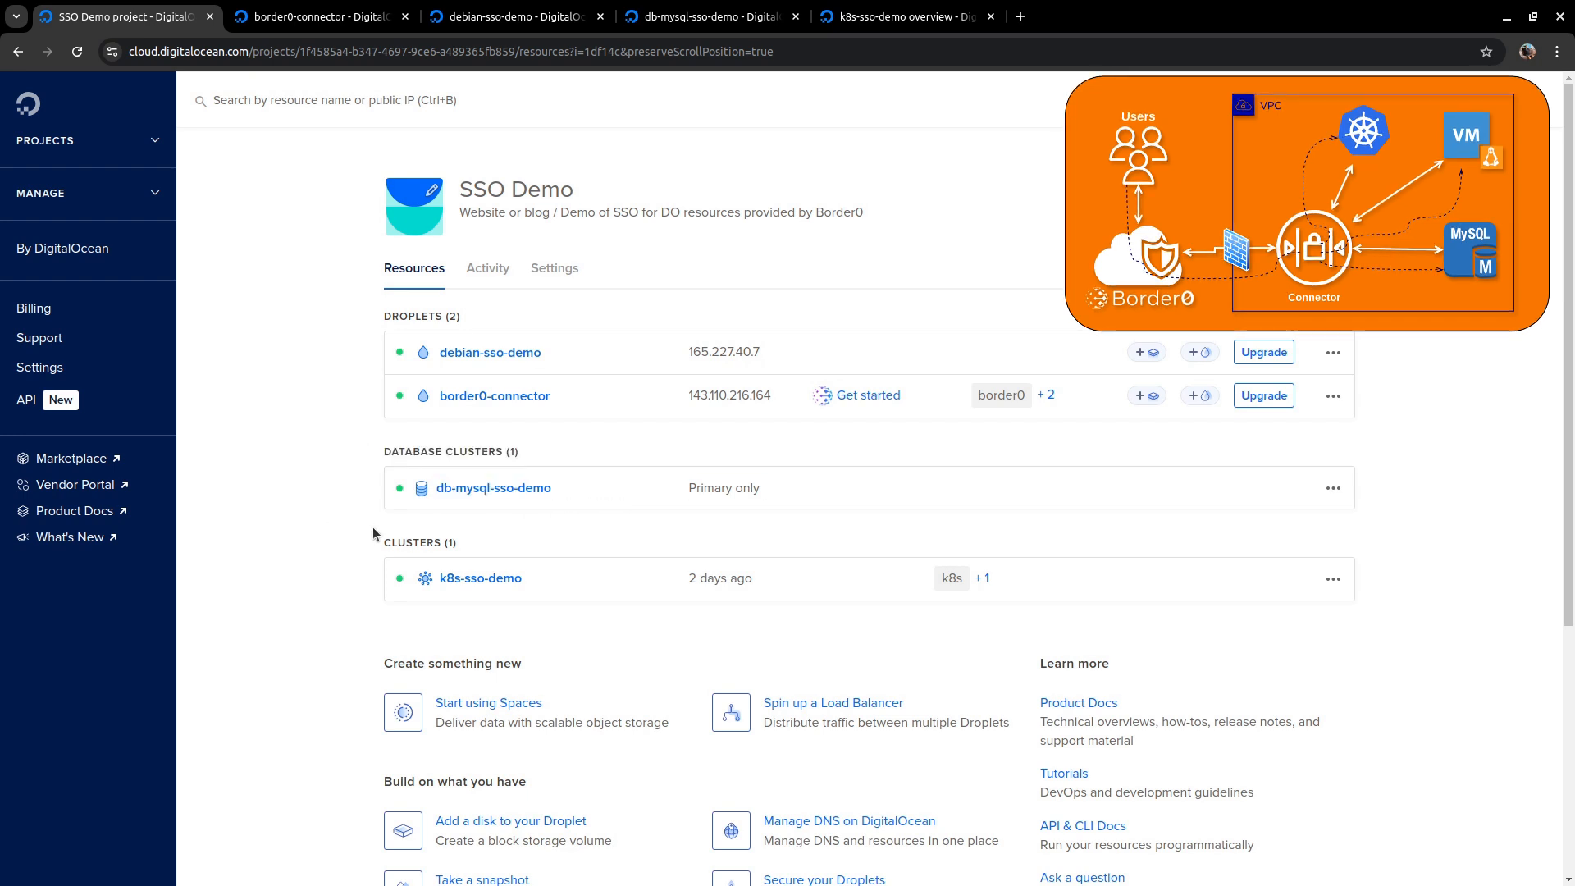
pyautogui.moveTo(370, 532); pyautogui.dragTo(540, 610)
pyautogui.click(343, 395)
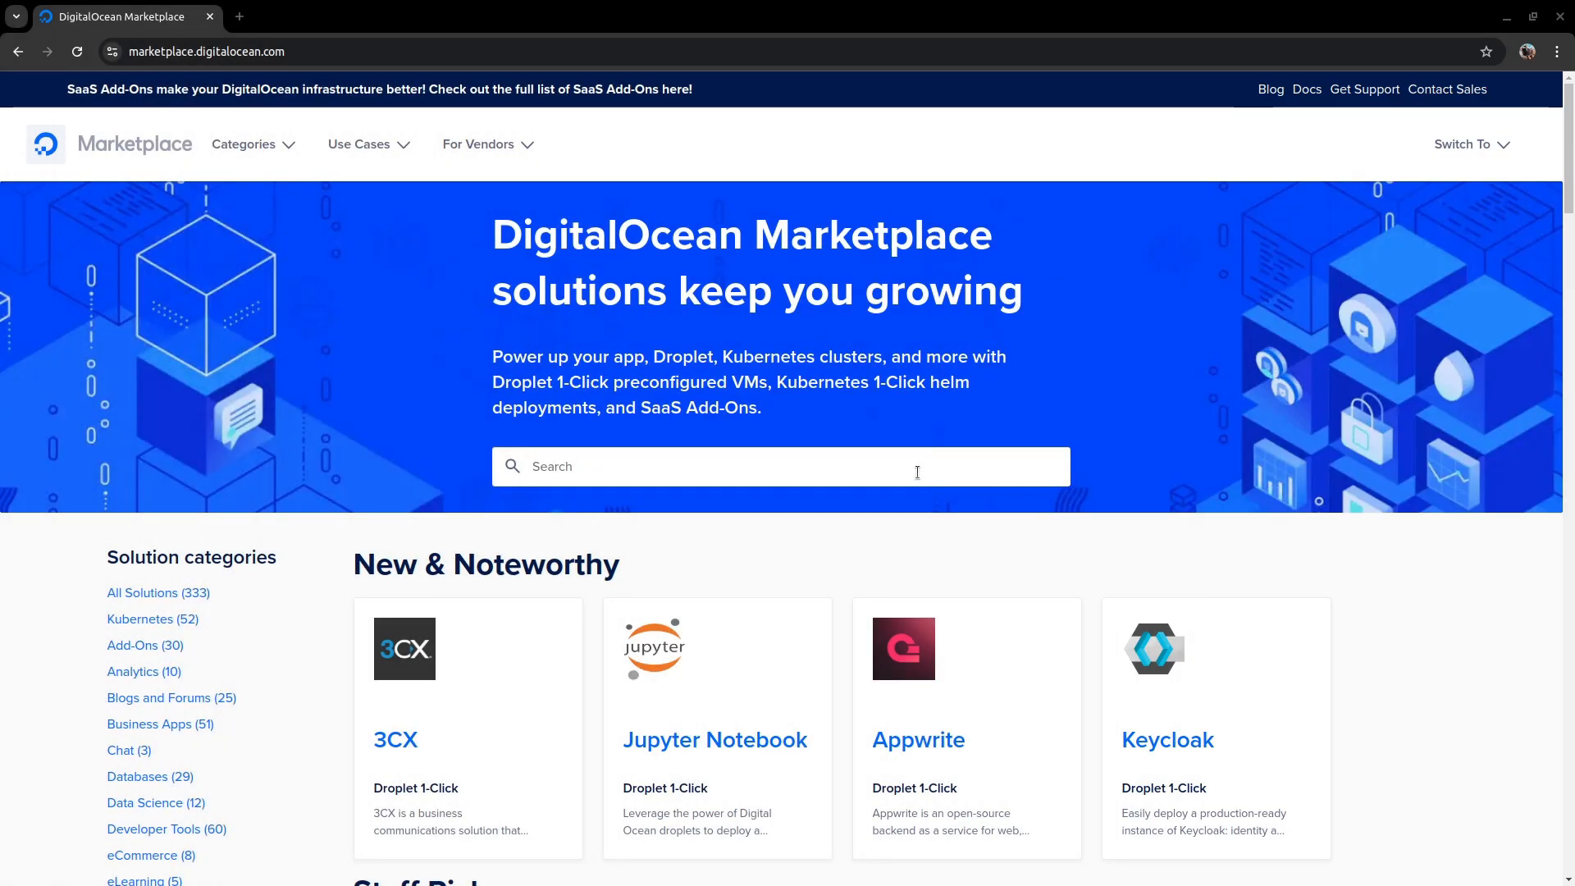
# - Search the Marketplace for border0, open the Border0 listing and start creating a Border0 Droplet
pyautogui.click(917, 473)
pyautogui.write('border0')
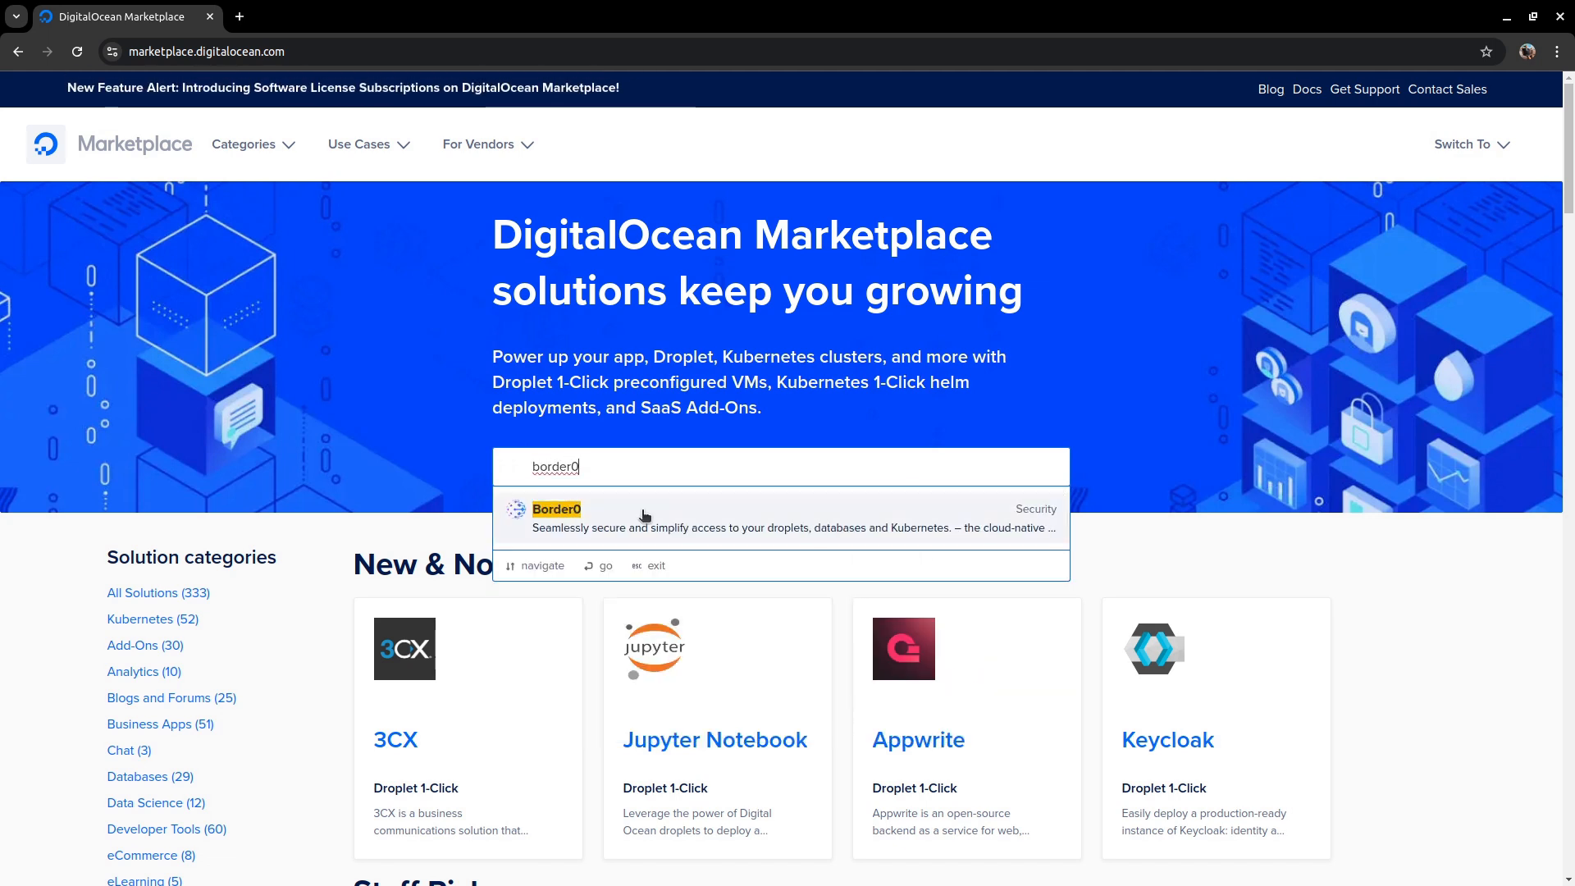
pyautogui.click(642, 512)
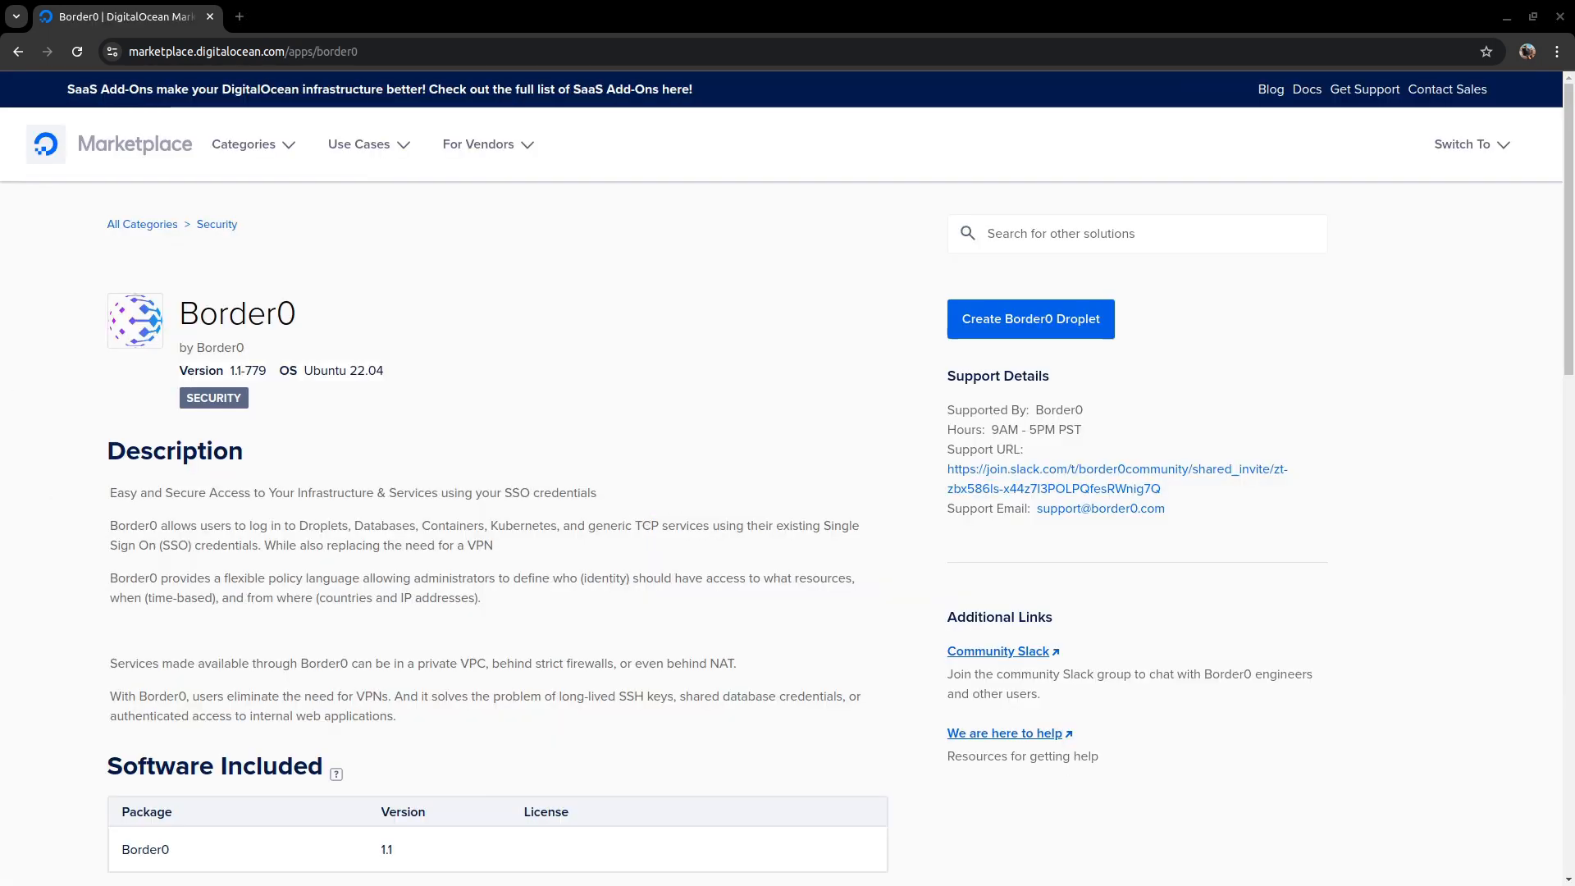
pyautogui.click(1023, 329)
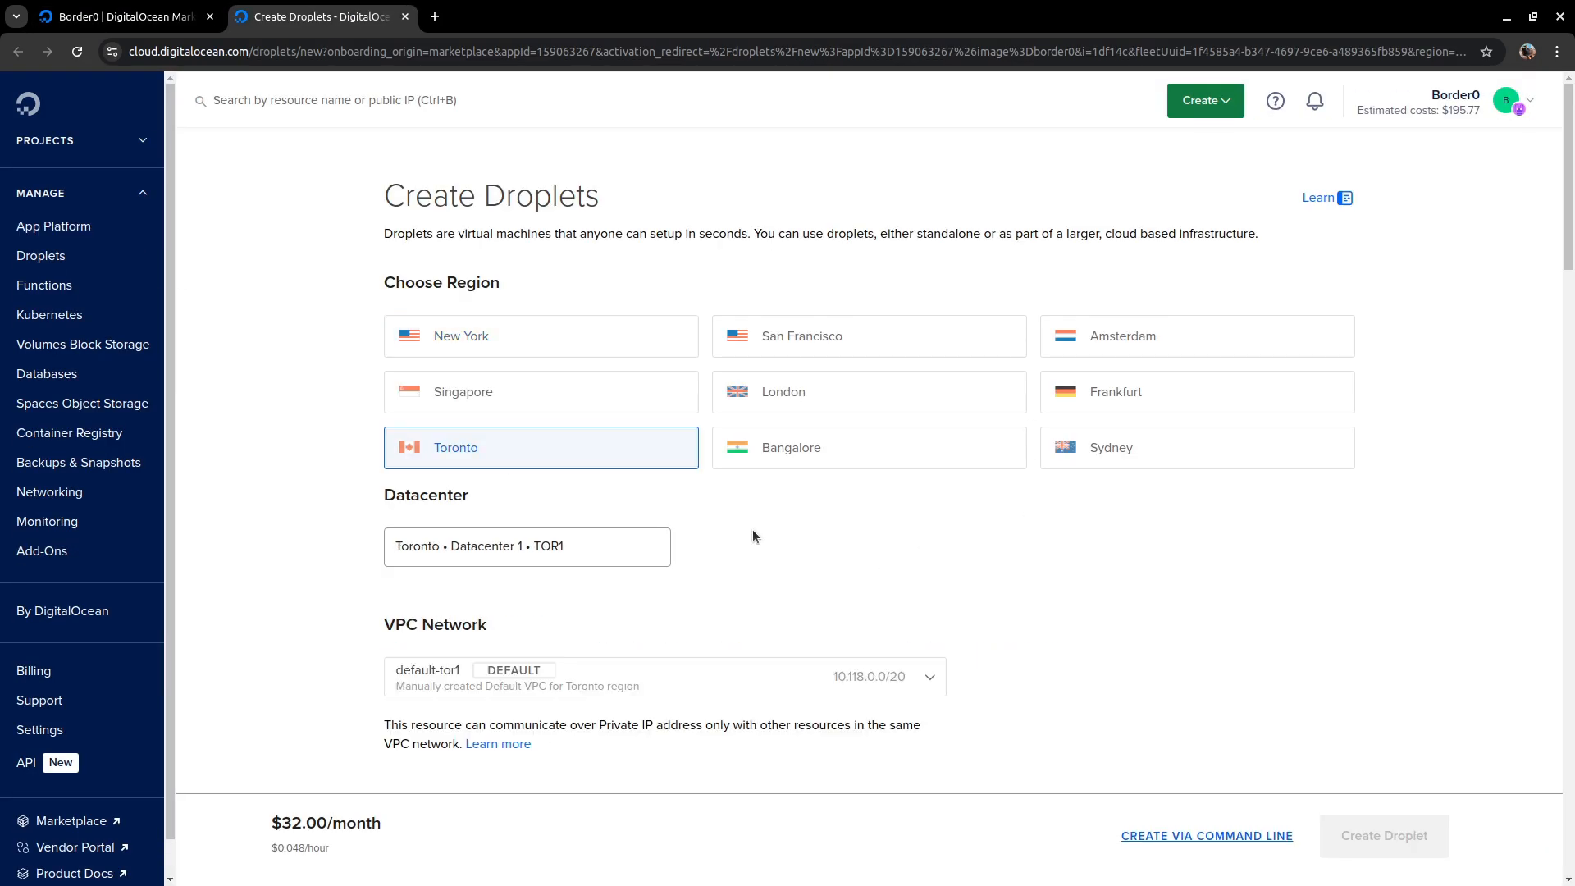
# - Choose the droplet's datacenter and plan, and select the border0-connector SSH key for authentication
pyautogui.scroll(-3, 657, 508)
pyautogui.click(621, 484)
pyautogui.click(499, 571)
pyautogui.scroll(-8, 575, 492)
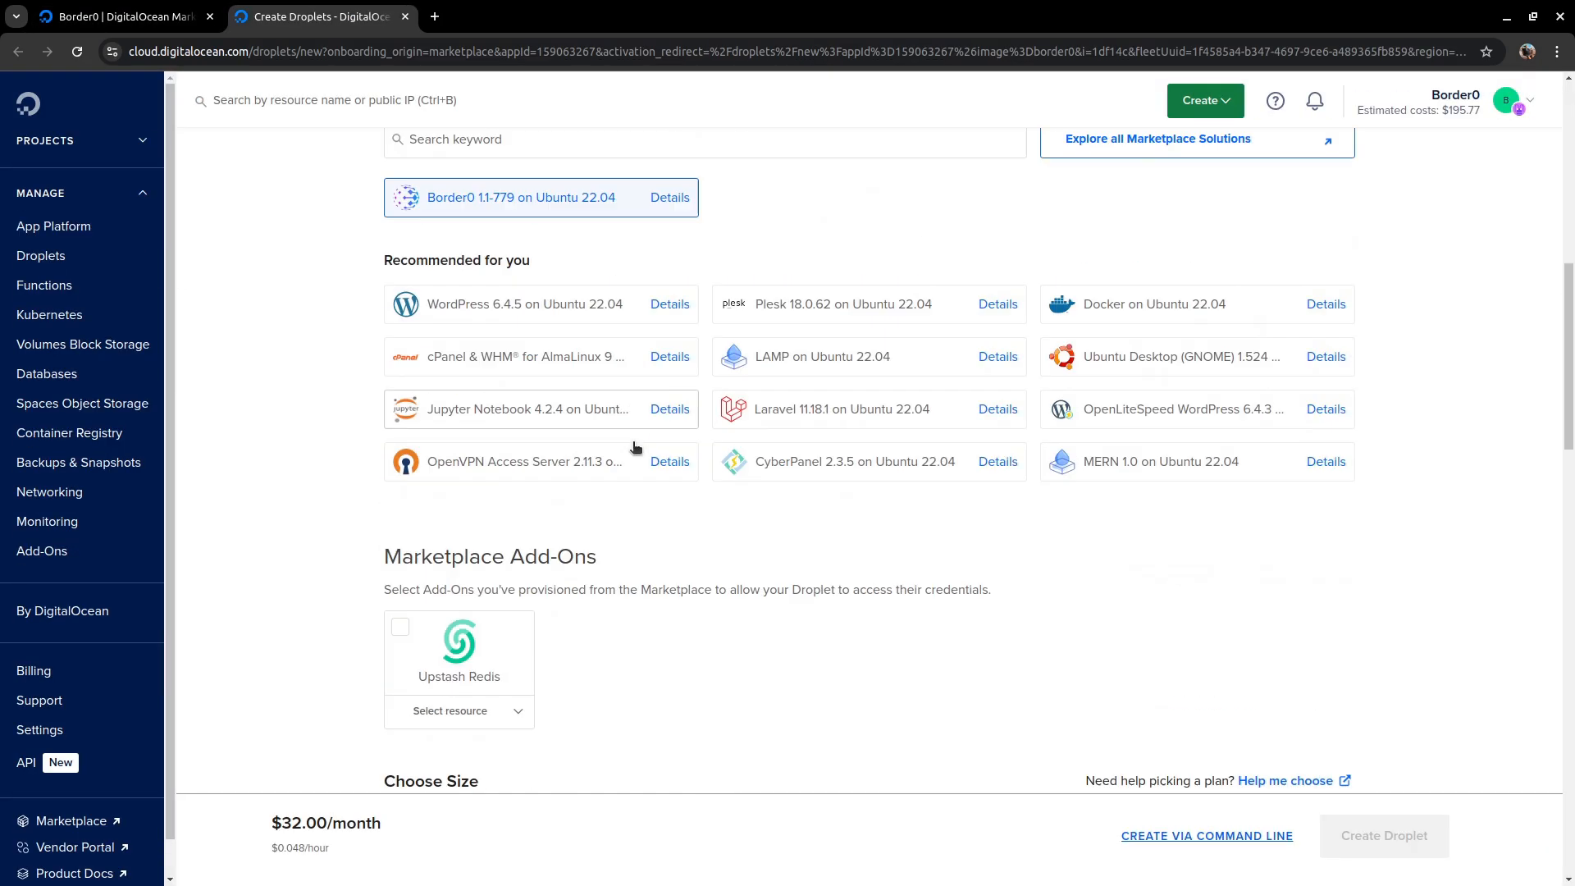
pyautogui.scroll(-7, 640, 435)
pyautogui.click(464, 541)
pyautogui.scroll(-8, 292, 454)
pyautogui.click(677, 641)
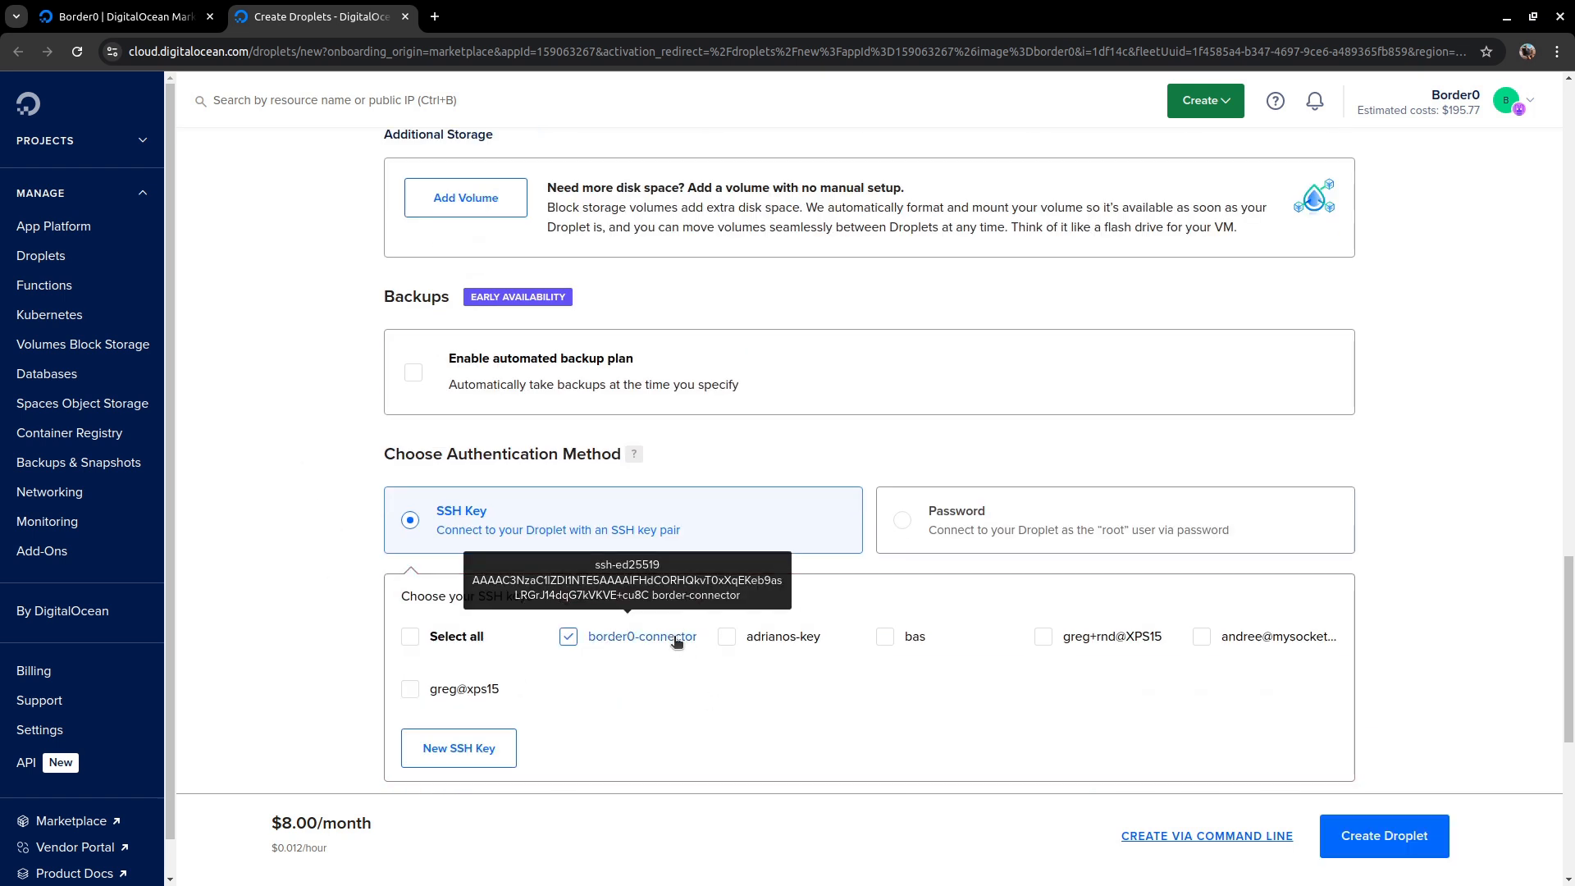
# - Add the tag border0-connector-droplet to the new droplet
pyautogui.scroll(-7, 309, 524)
pyautogui.click(436, 641)
pyautogui.write('b')
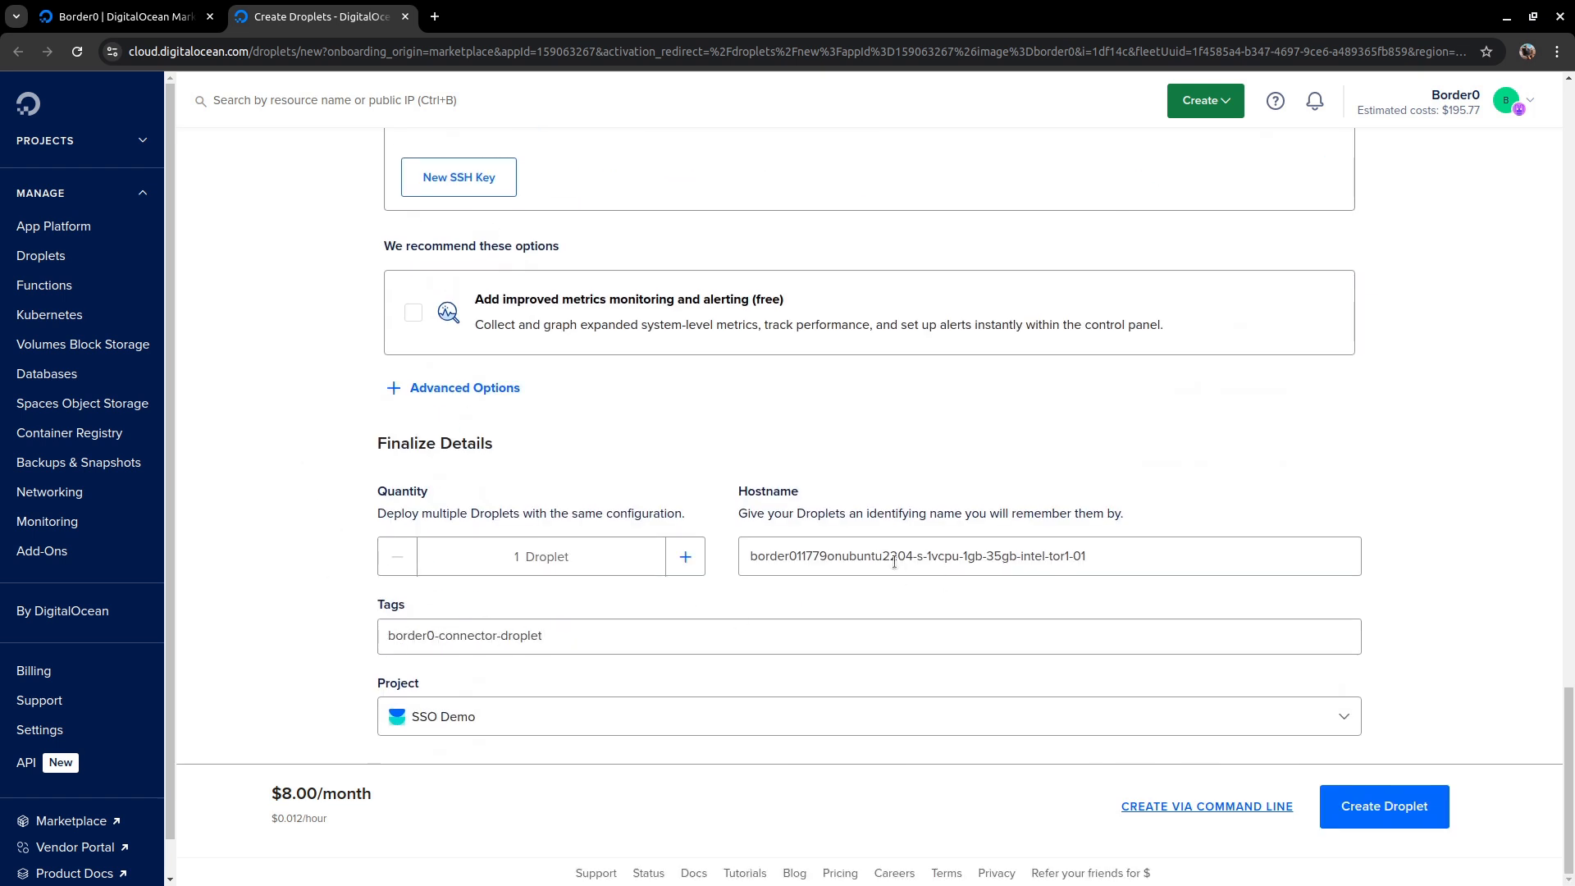
pyautogui.write('order0-connector-droplet')
# - Set the hostname to my-connector and create the droplet
pyautogui.tripleClick(830, 555)
pyautogui.write('my-connector')
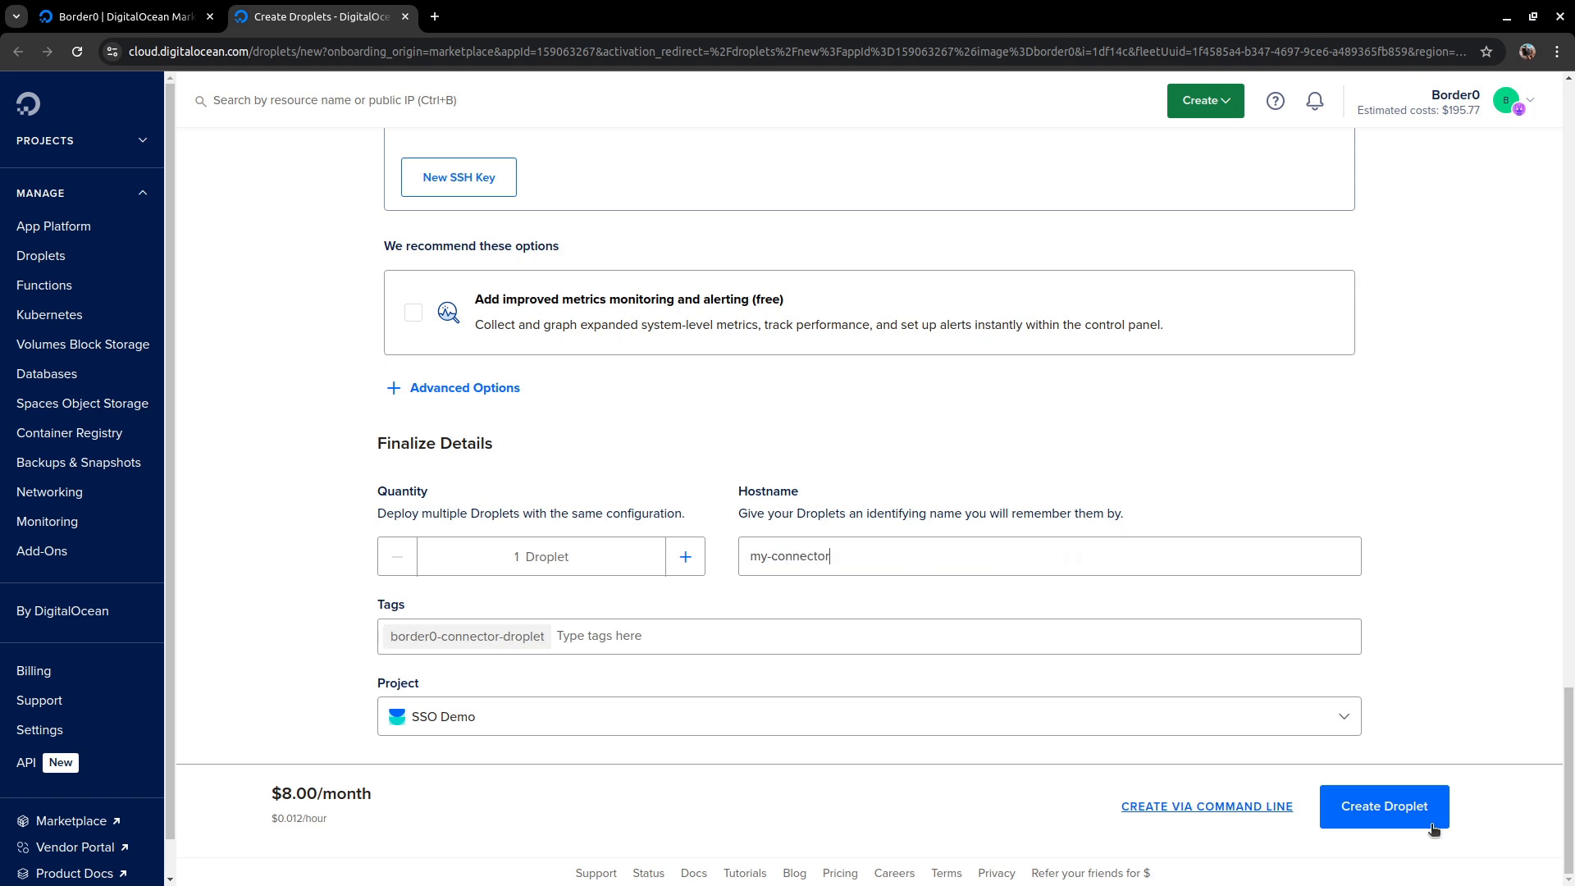
pyautogui.click(1432, 827)
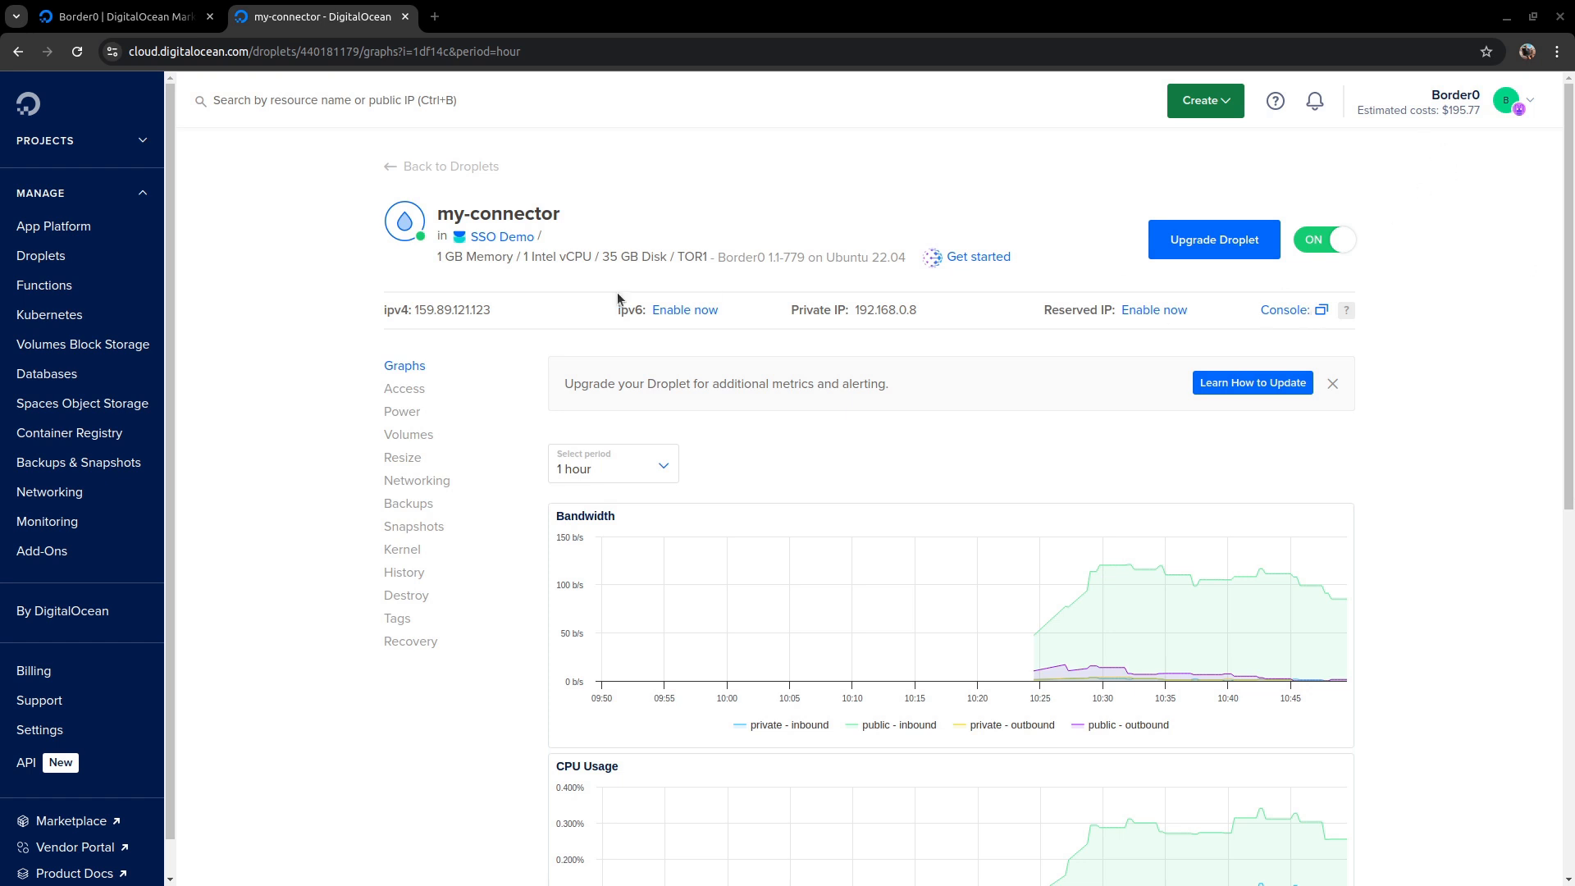
# - Open the droplet's web console, follow its Border0 login URL, sign in with Google and allow the device
pyautogui.click(1321, 311)
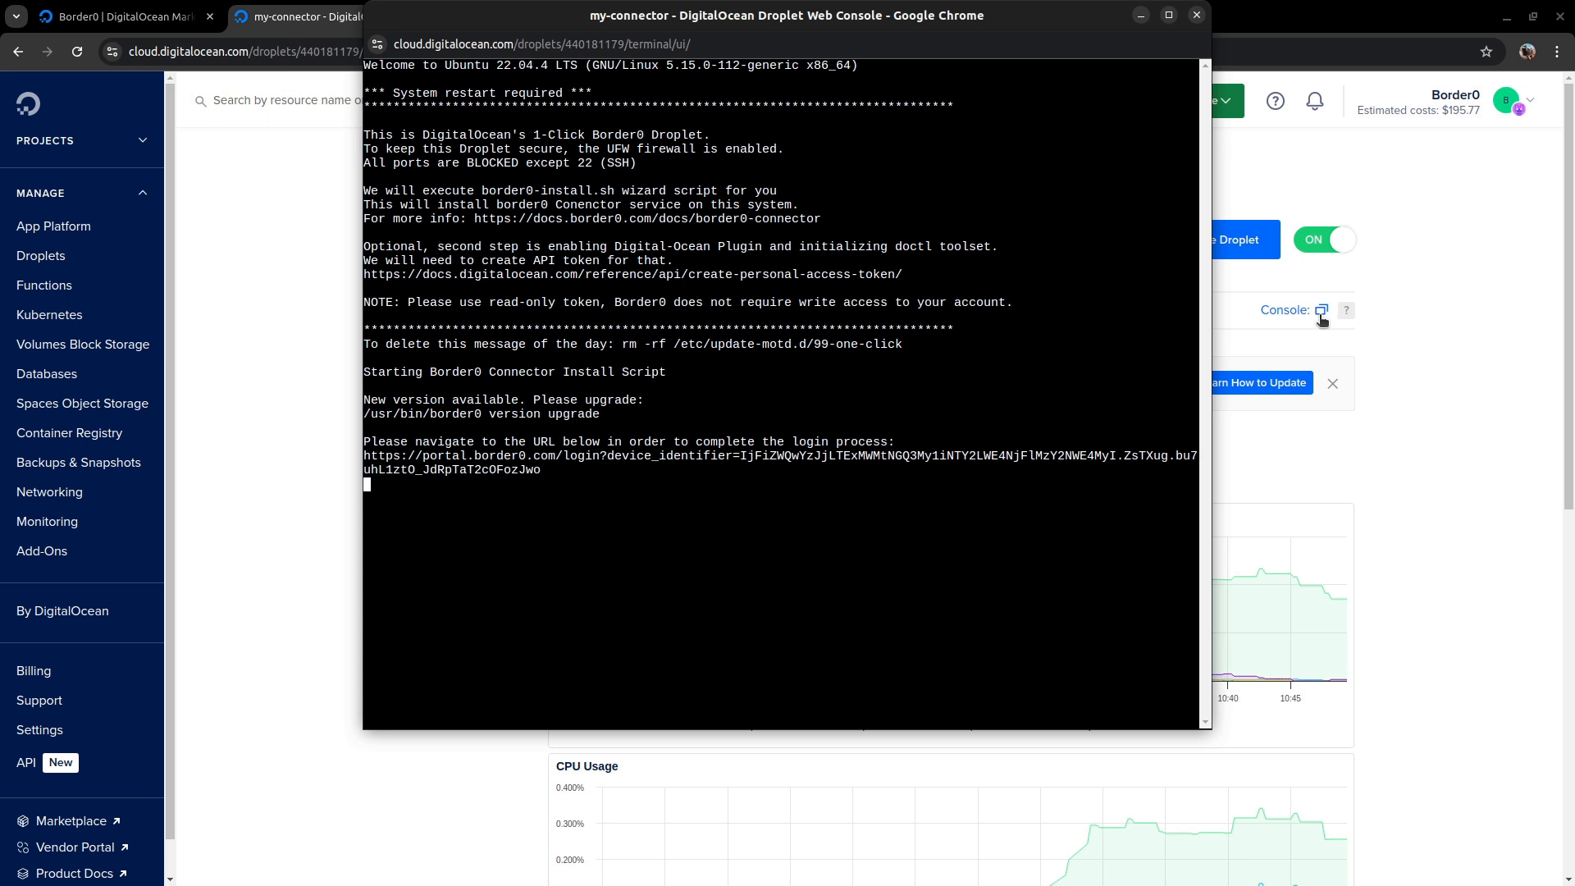
pyautogui.click(583, 456)
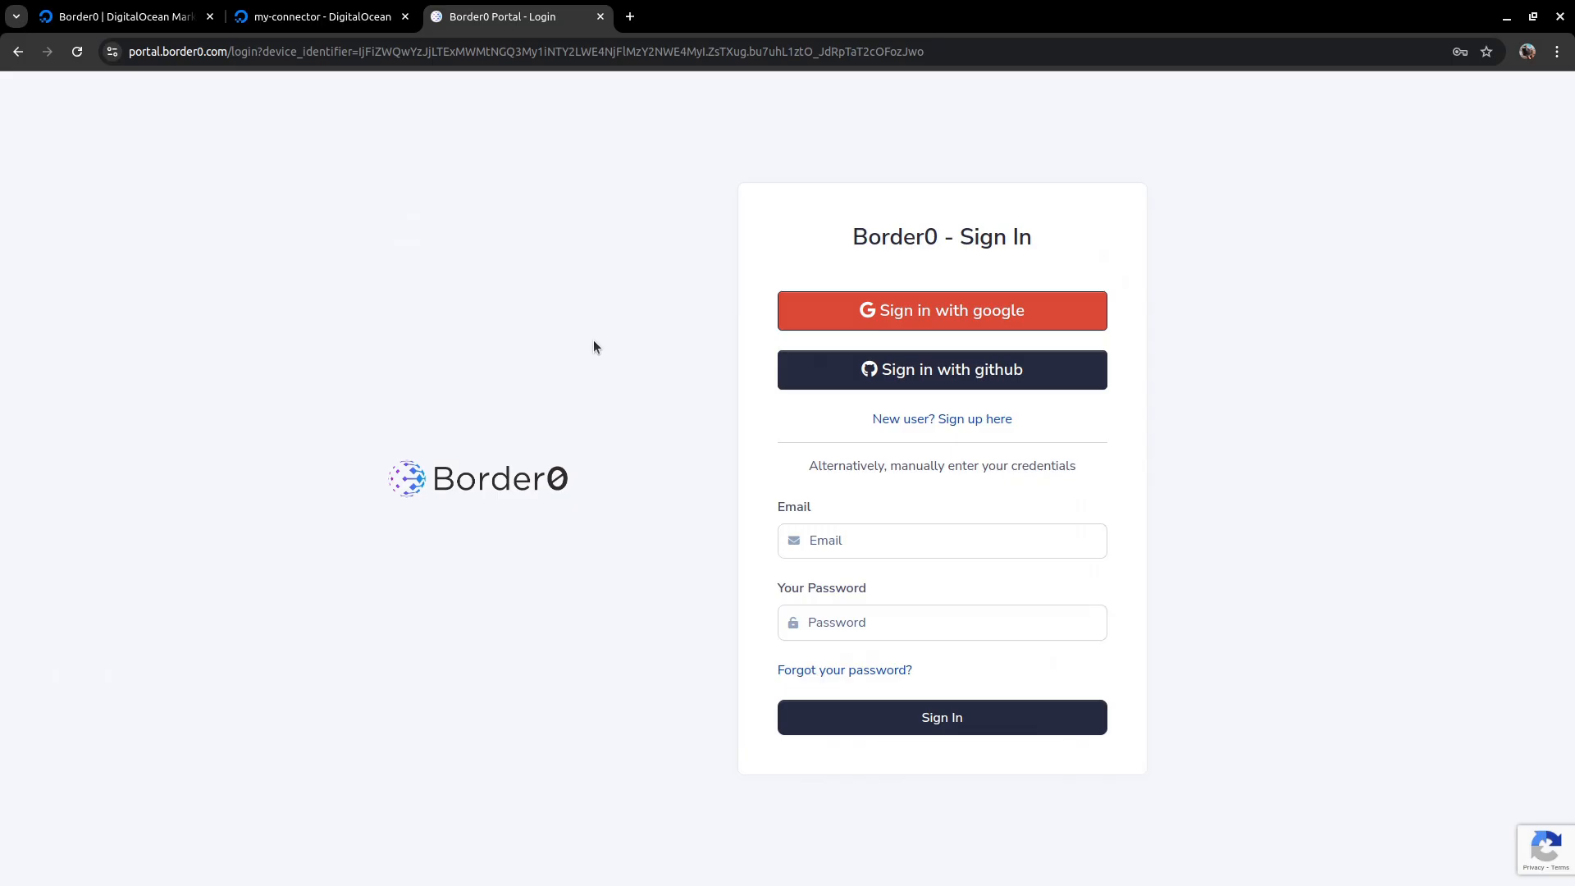
pyautogui.click(858, 308)
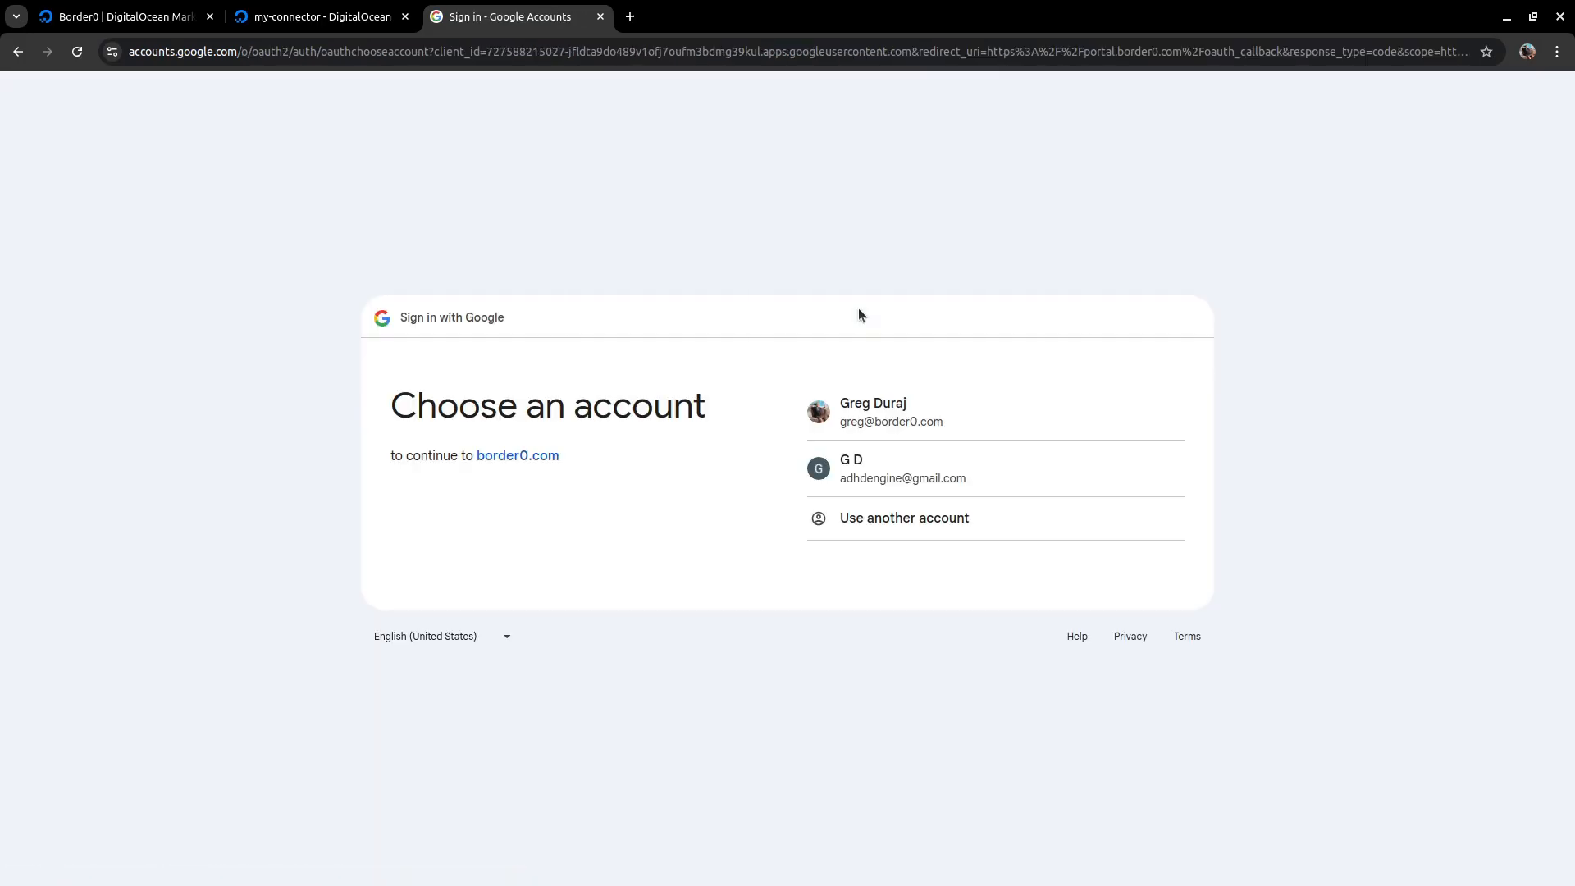
pyautogui.click(905, 407)
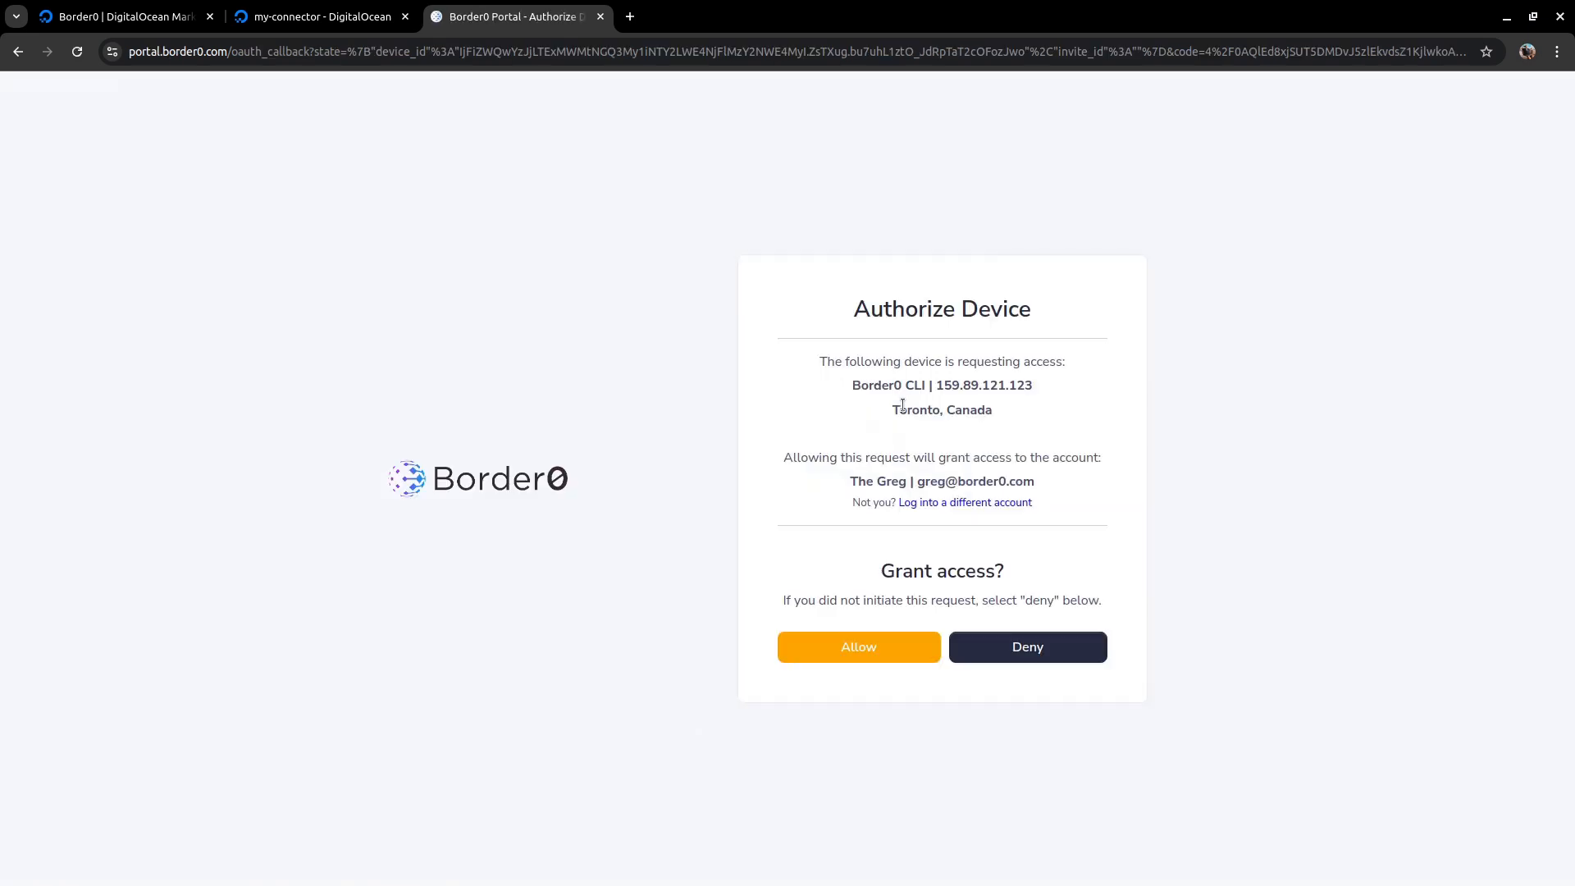
pyautogui.click(882, 654)
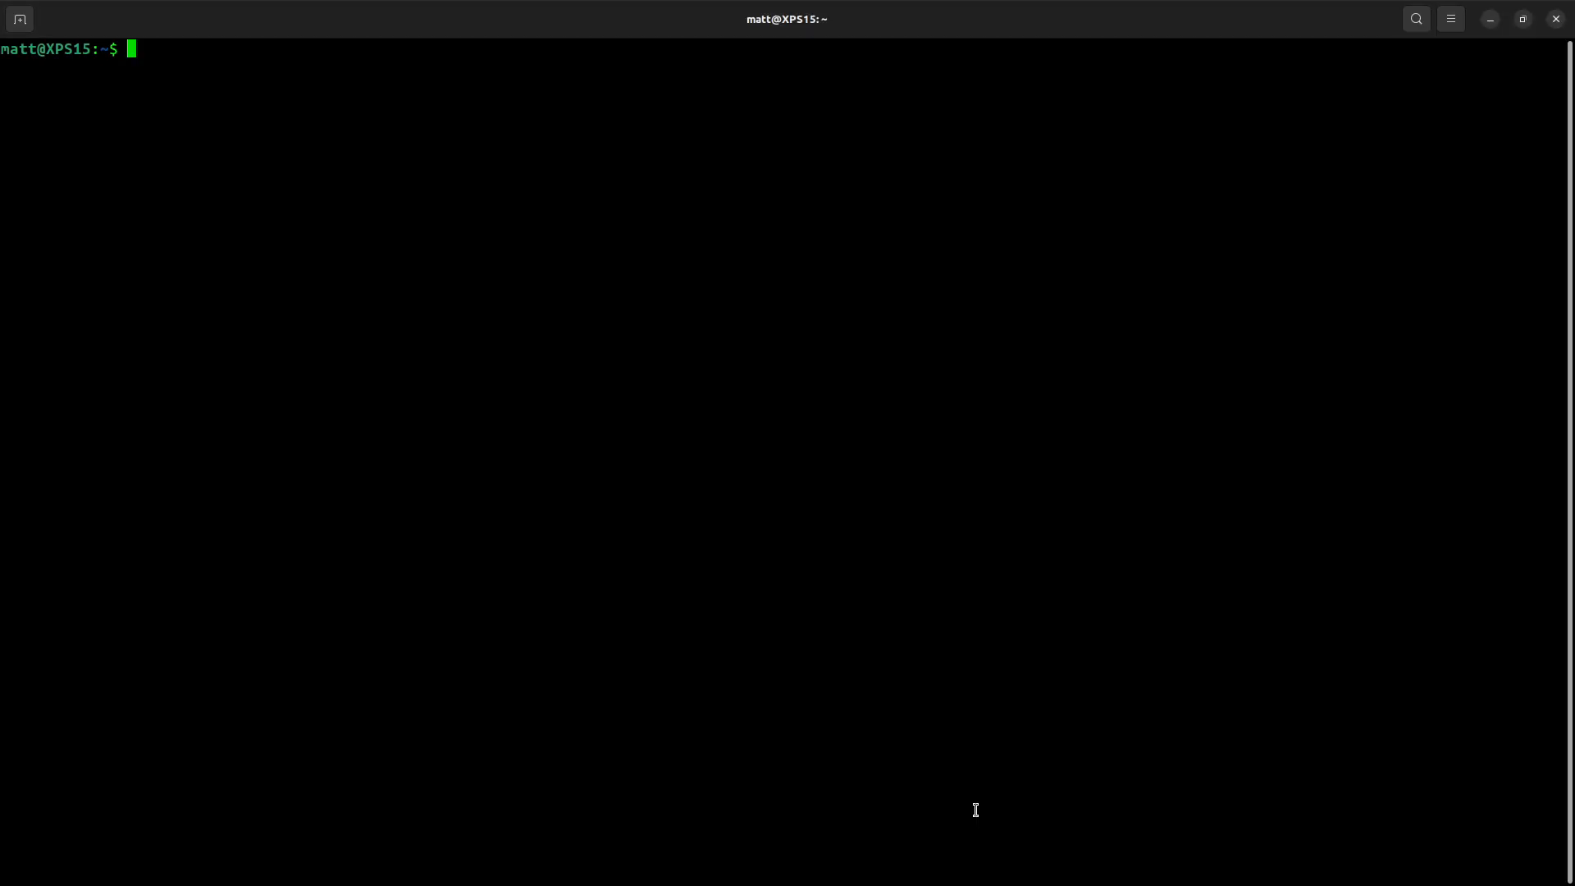
# - Run border0 client login --org=digitalocean in the local terminal
pyautogui.write('border0 client login --org=digitalocean')
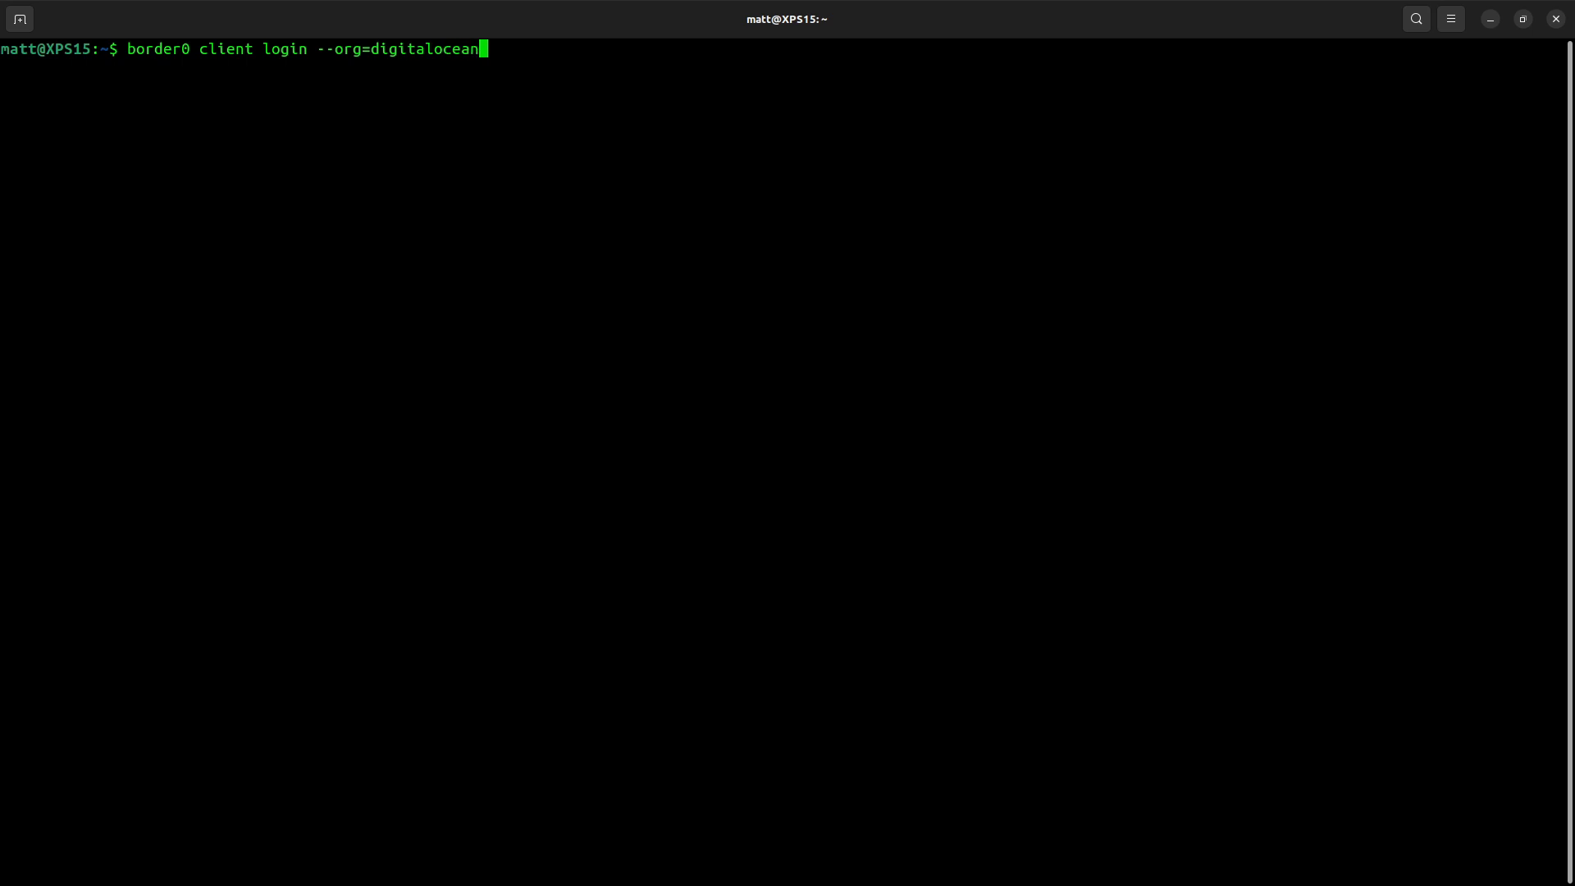
pyautogui.press('Return')
# - Sign in to Border0 with Google, entering the account e-mail and password and completing verification
pyautogui.doubleClick(552, 85)
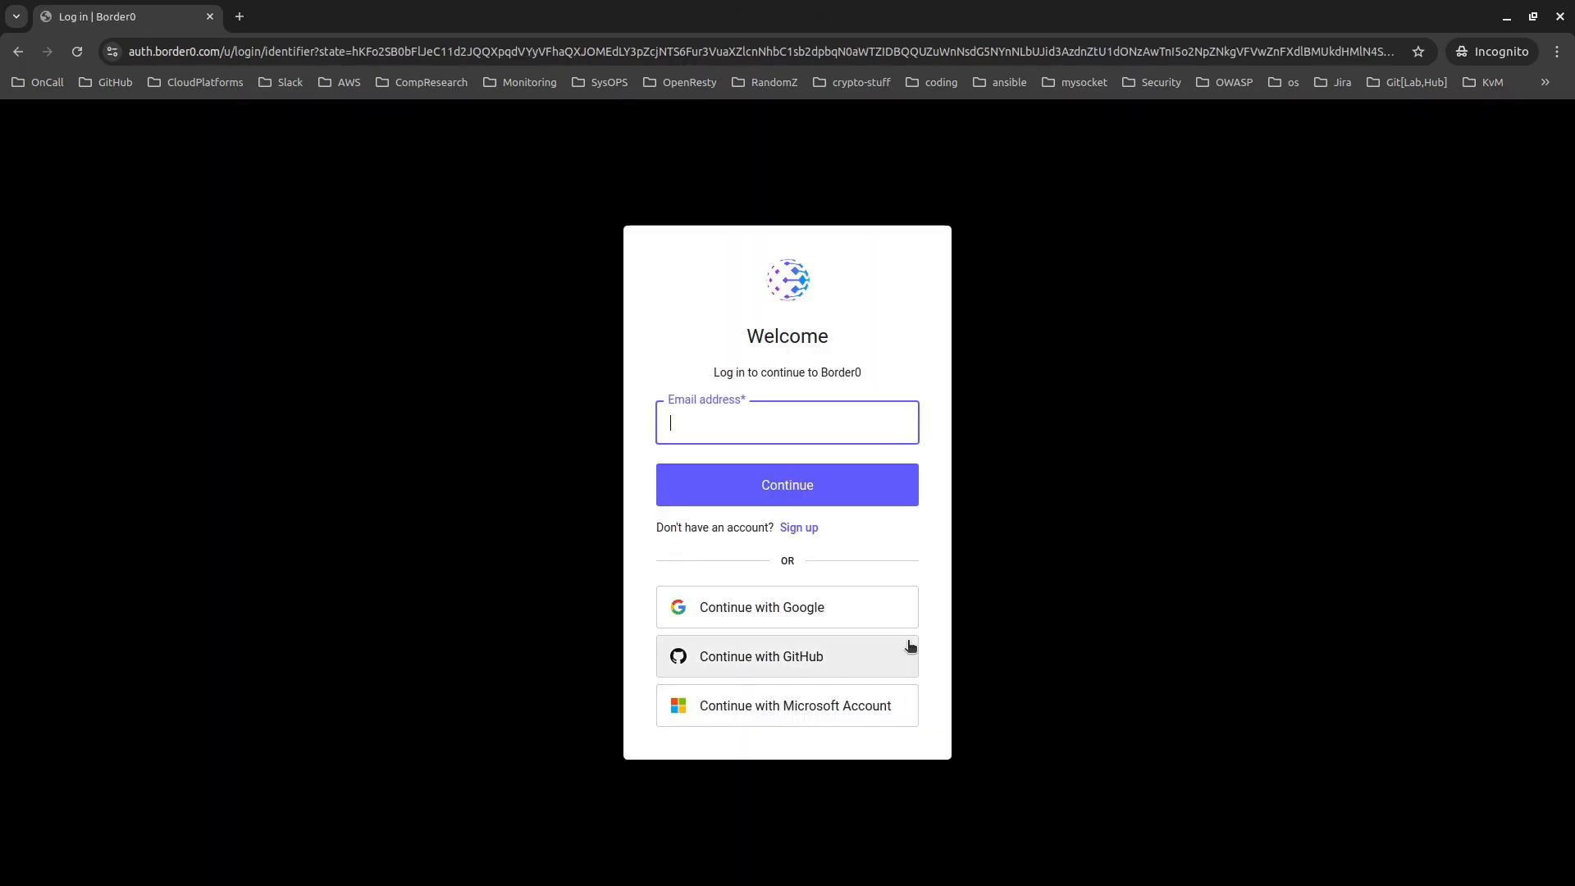
pyautogui.click(851, 608)
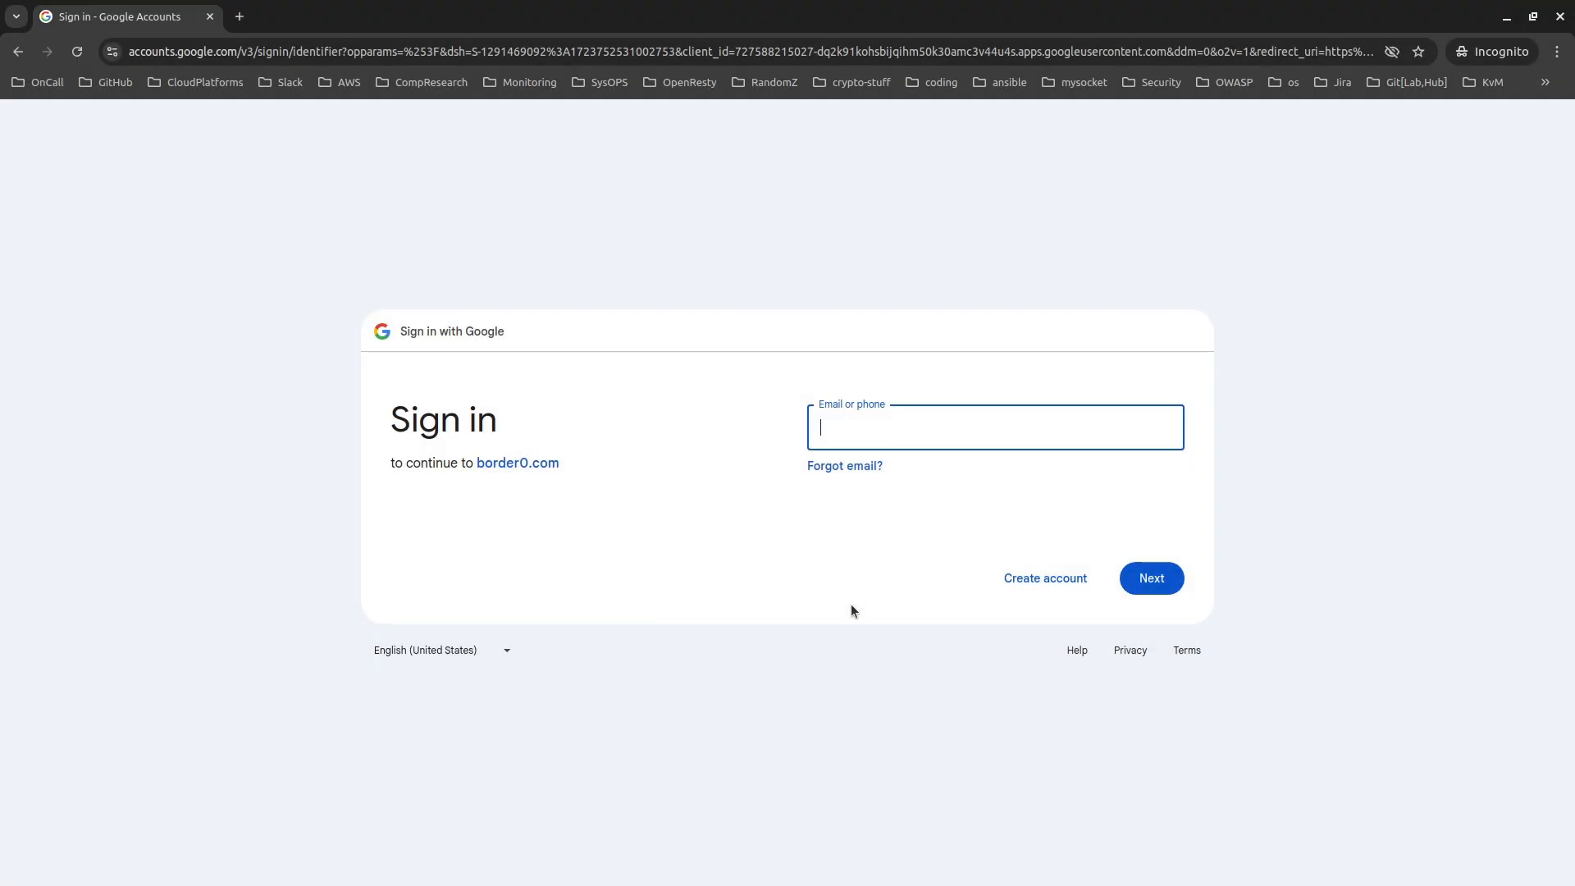
pyautogui.press('Return')
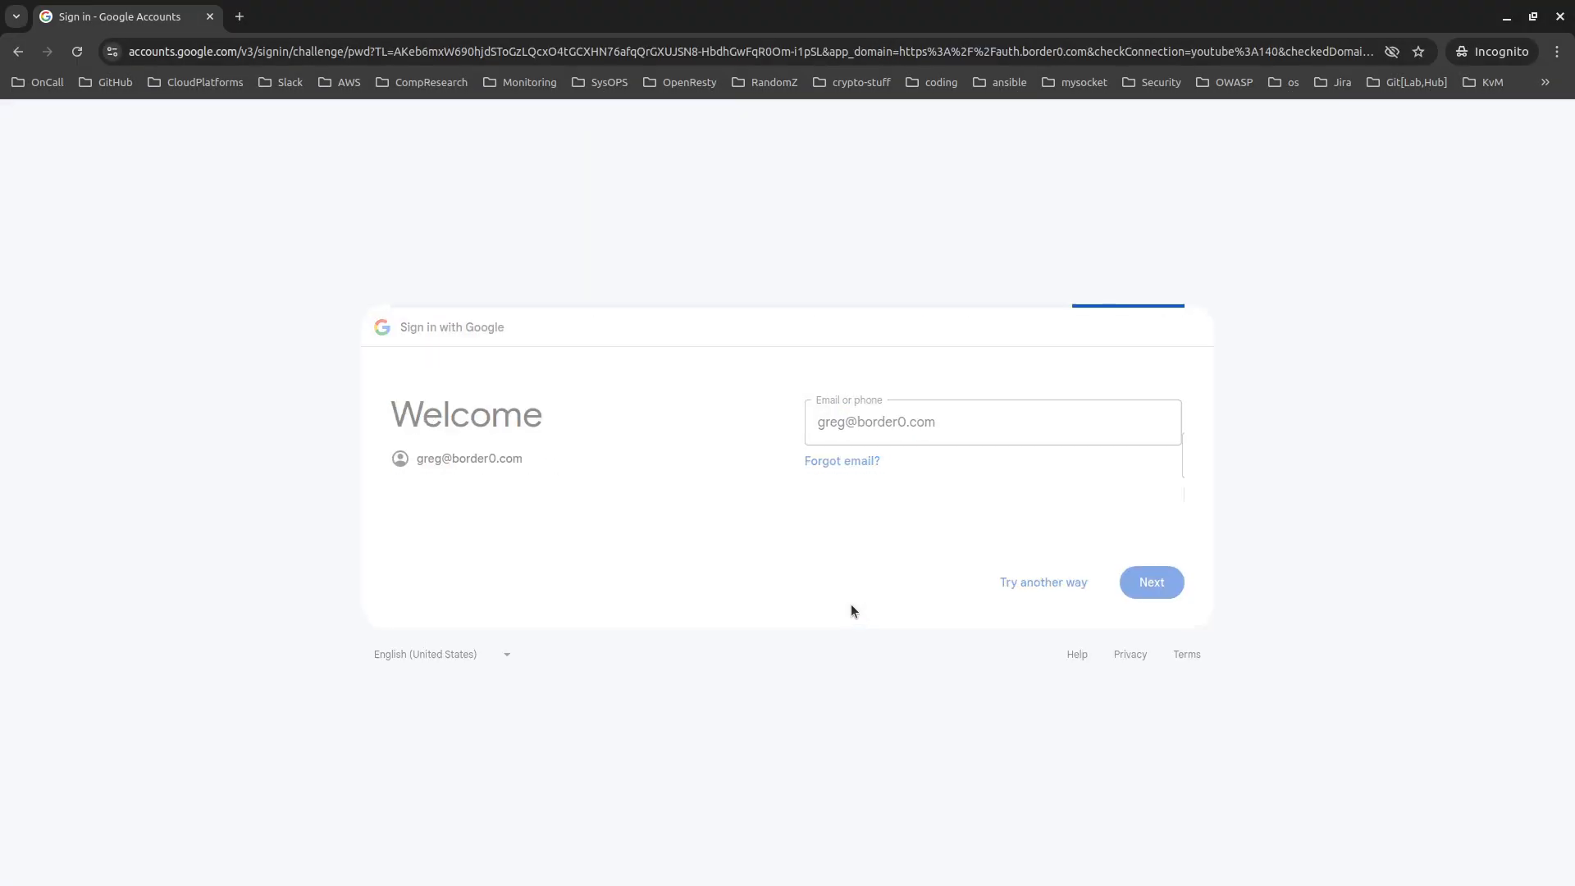
pyautogui.write('•••••••••••••••••••••••')
pyautogui.press('Return')
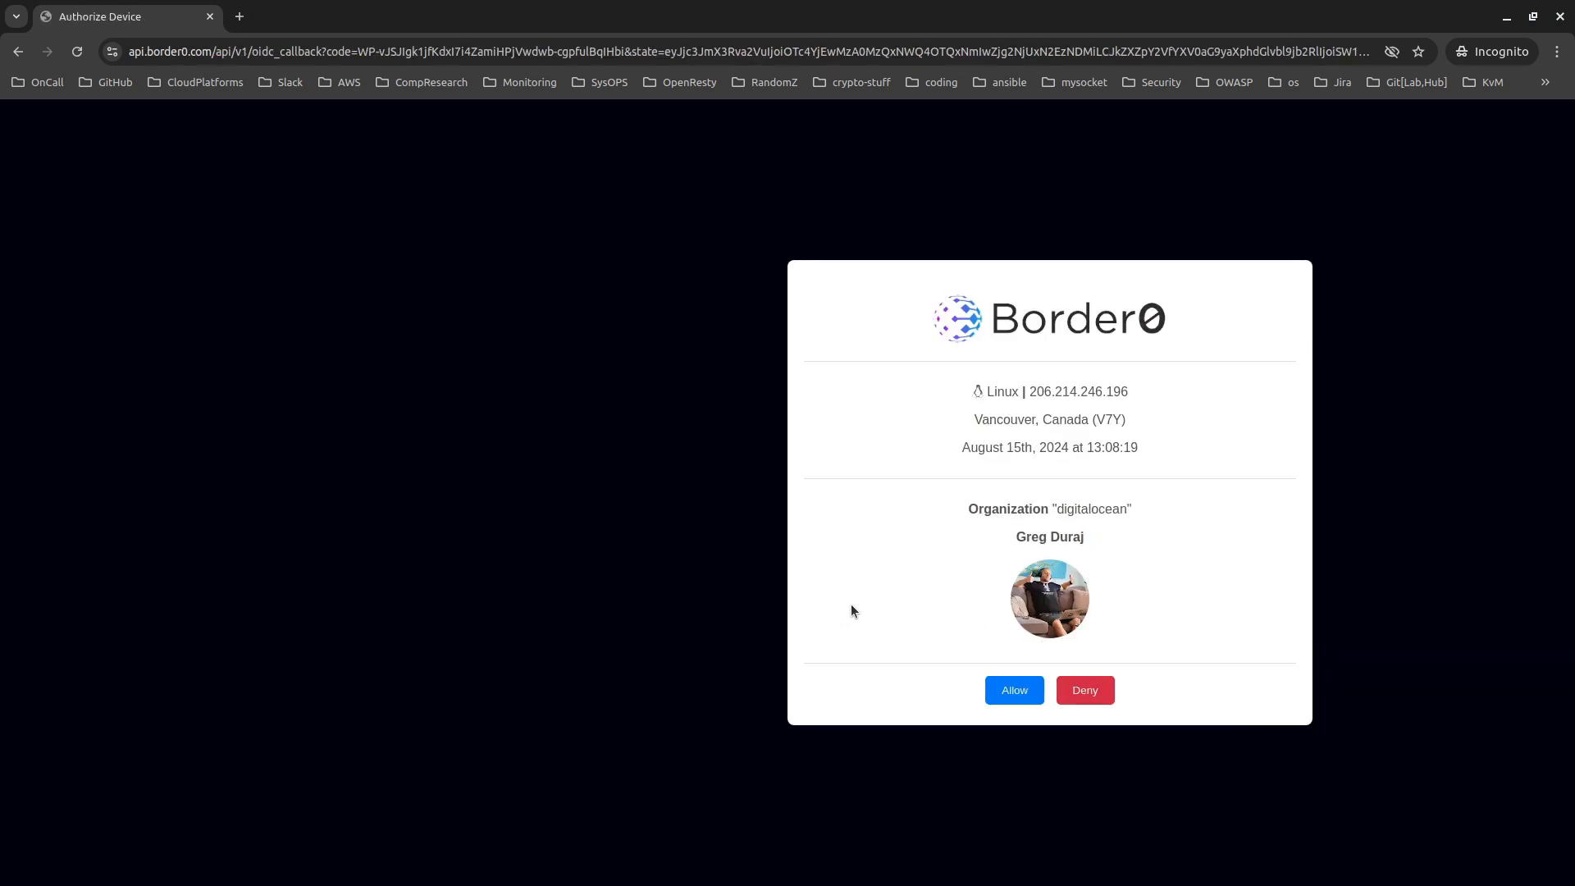
pyautogui.click(1017, 693)
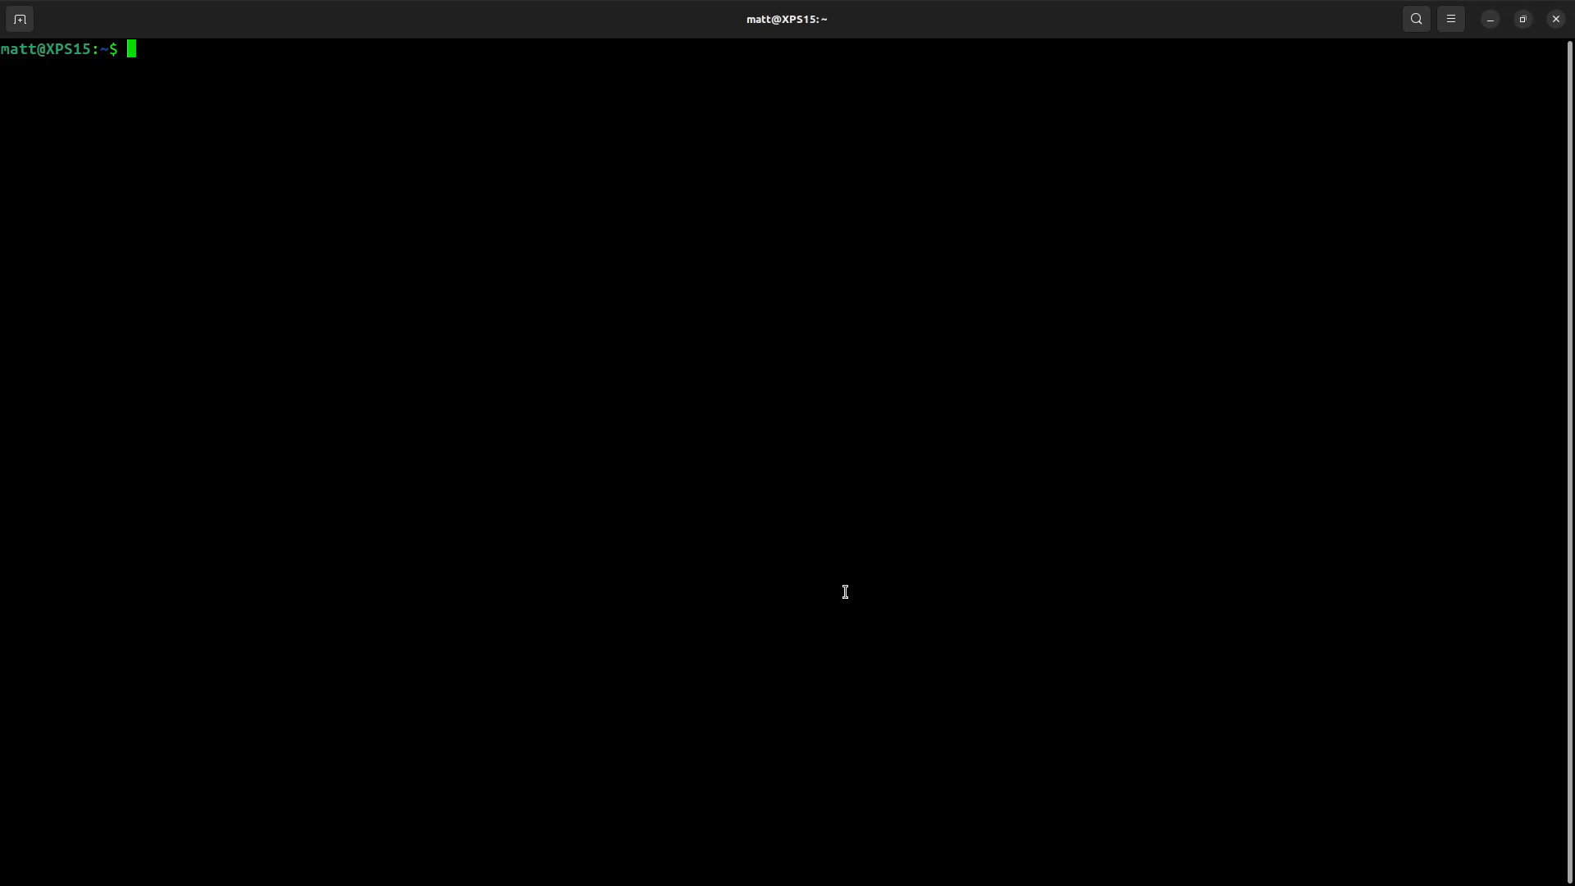
# - SSH as root to debian-vm-digitalocean.border0.io and accept the host key with yes
pyautogui.write('ssh -l root debian-vm-digitalocean.border0.io')
pyautogui.press('Return')
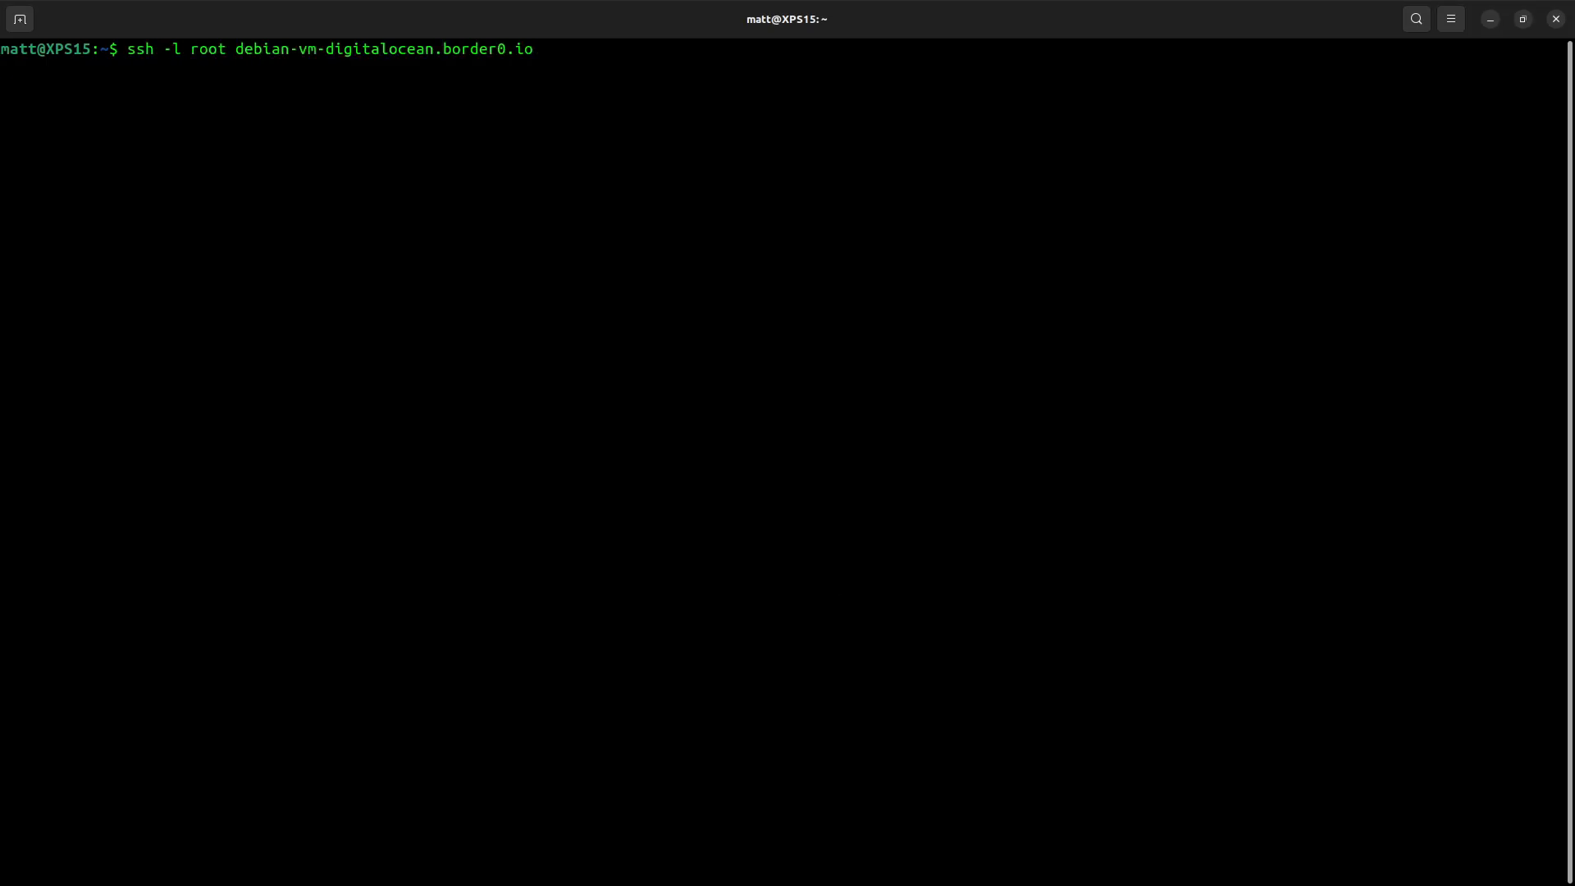
pyautogui.write('yes')
pyautogui.press('Return')
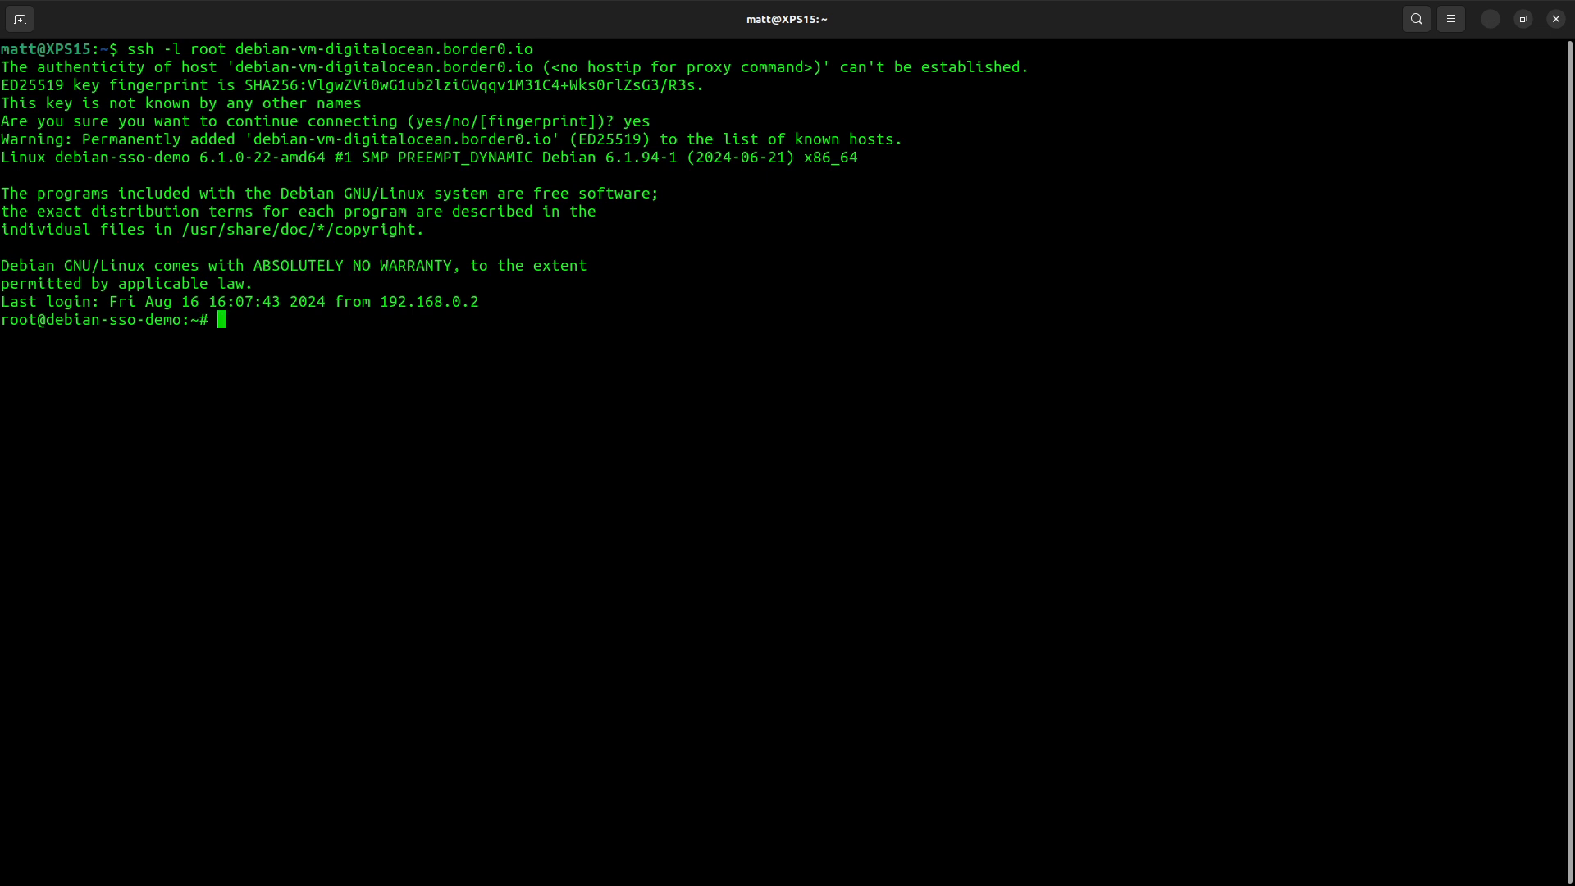
# - Inspect the Debian droplet's network interfaces and routes with ip a and ip r
pyautogui.write('ip a')
pyautogui.press('Return')
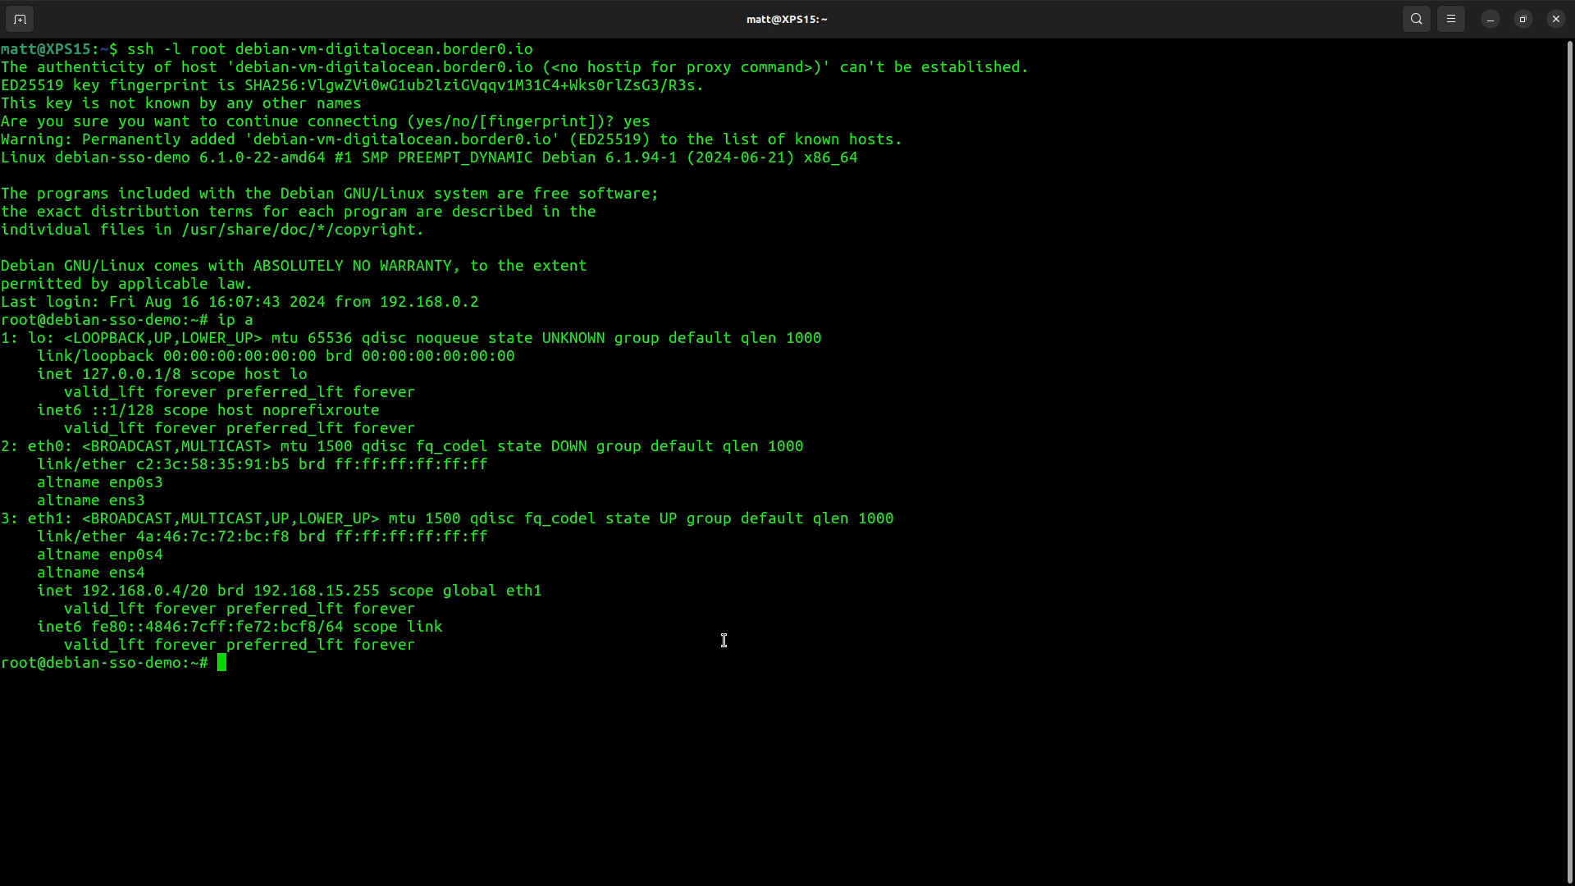
pyautogui.moveTo(2, 517); pyautogui.dragTo(1, 446)
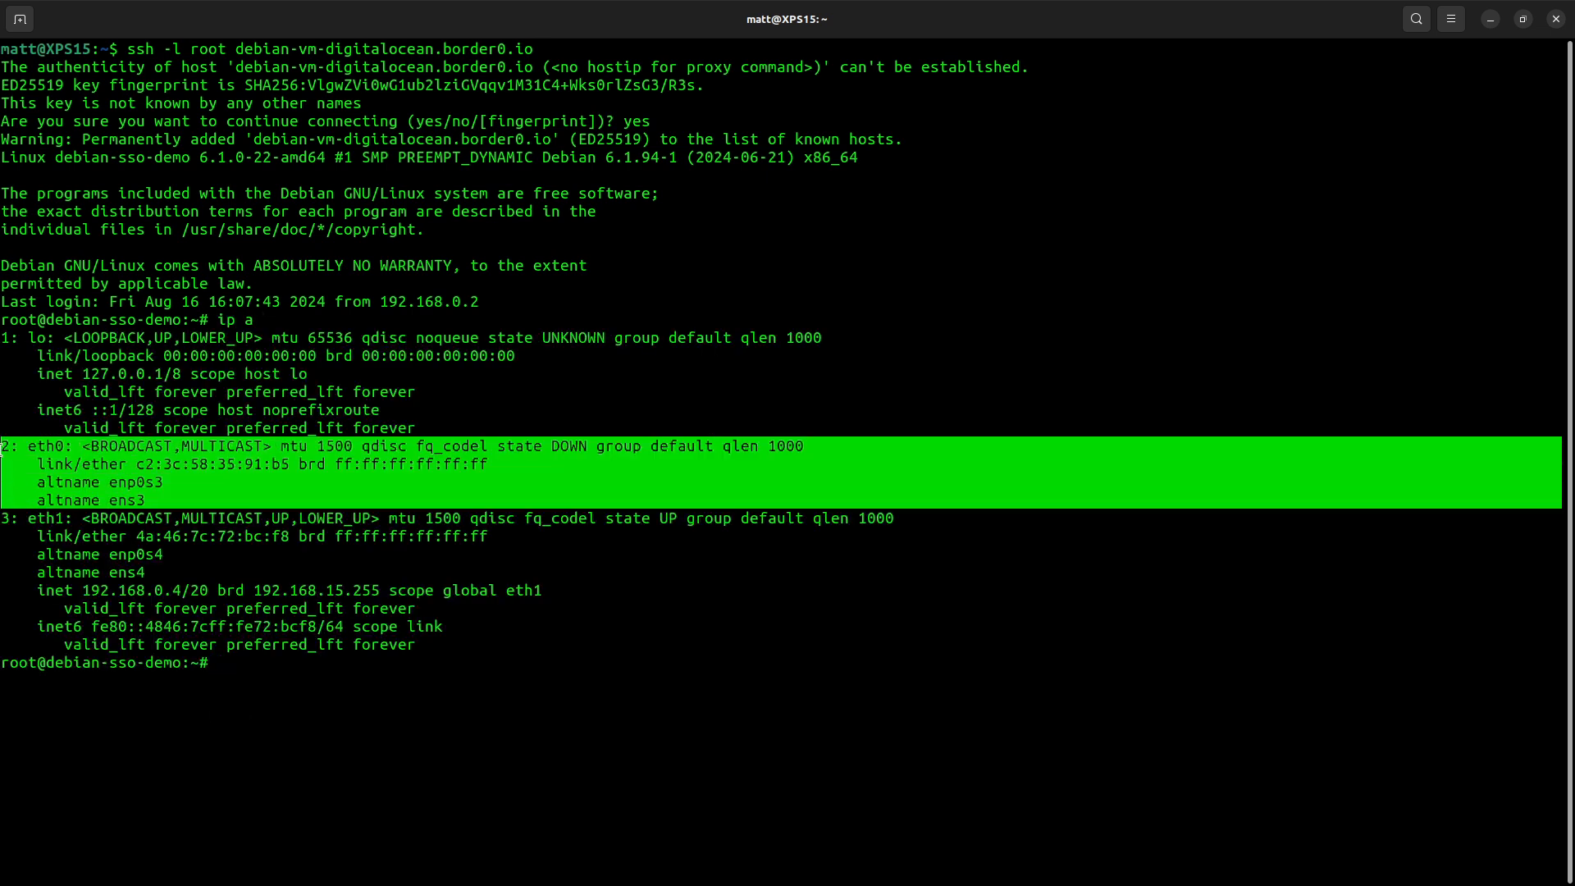
pyautogui.click(158, 534)
pyautogui.moveTo(439, 644); pyautogui.dragTo(1, 525)
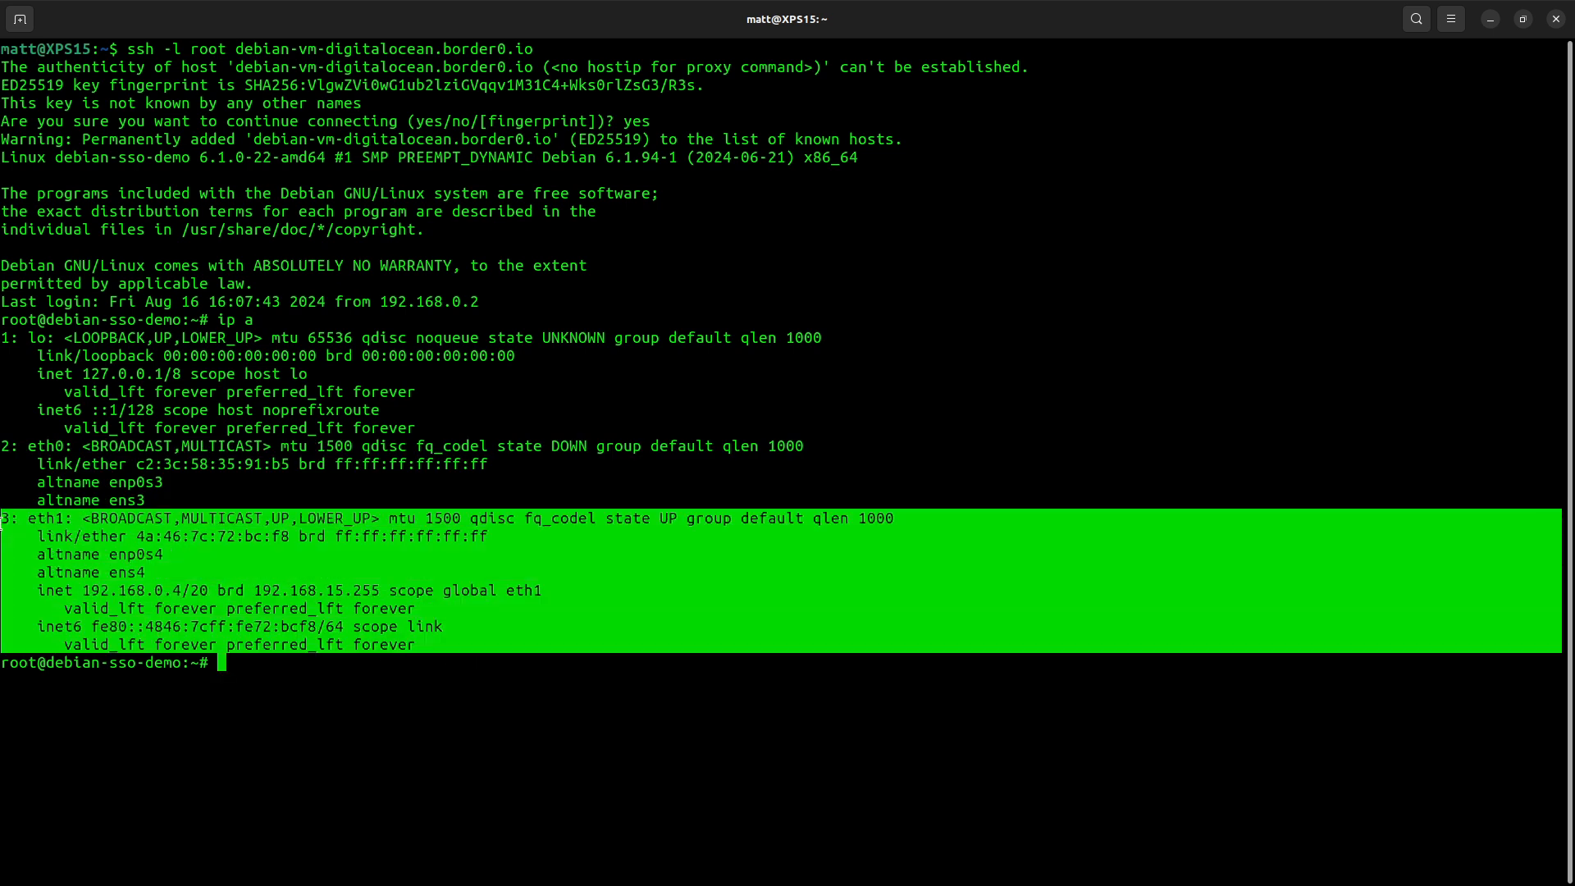
pyautogui.click(275, 470)
pyautogui.write('ip r')
pyautogui.press('Return')
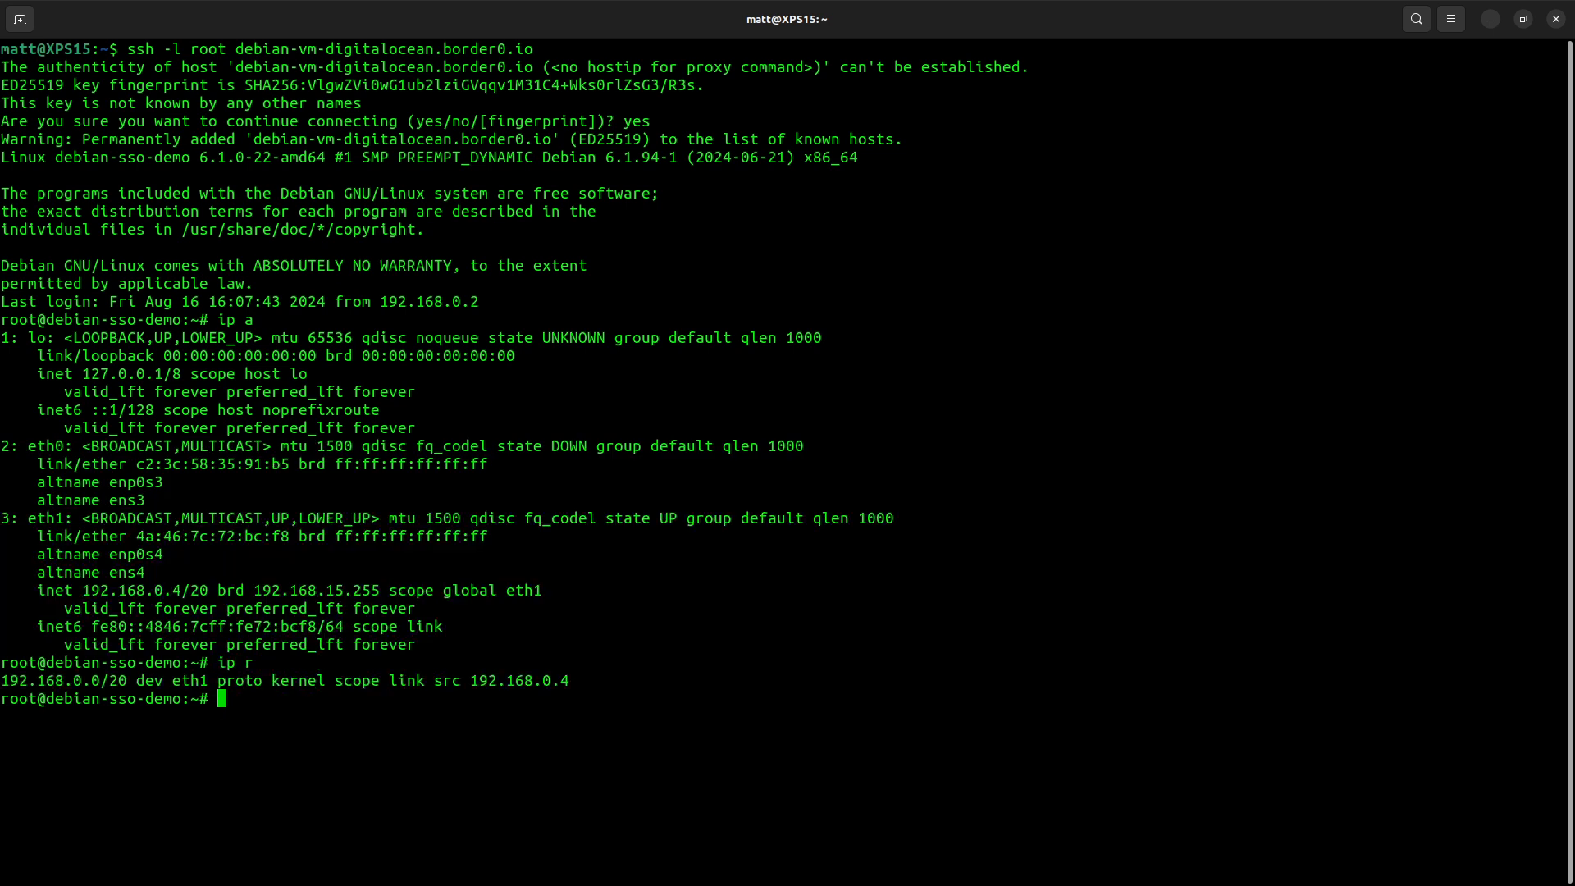
# - Exit the SSH session and clear the terminal
pyautogui.write('exit')
pyautogui.press('Return')
pyautogui.hotkey('ctrl', 'l')
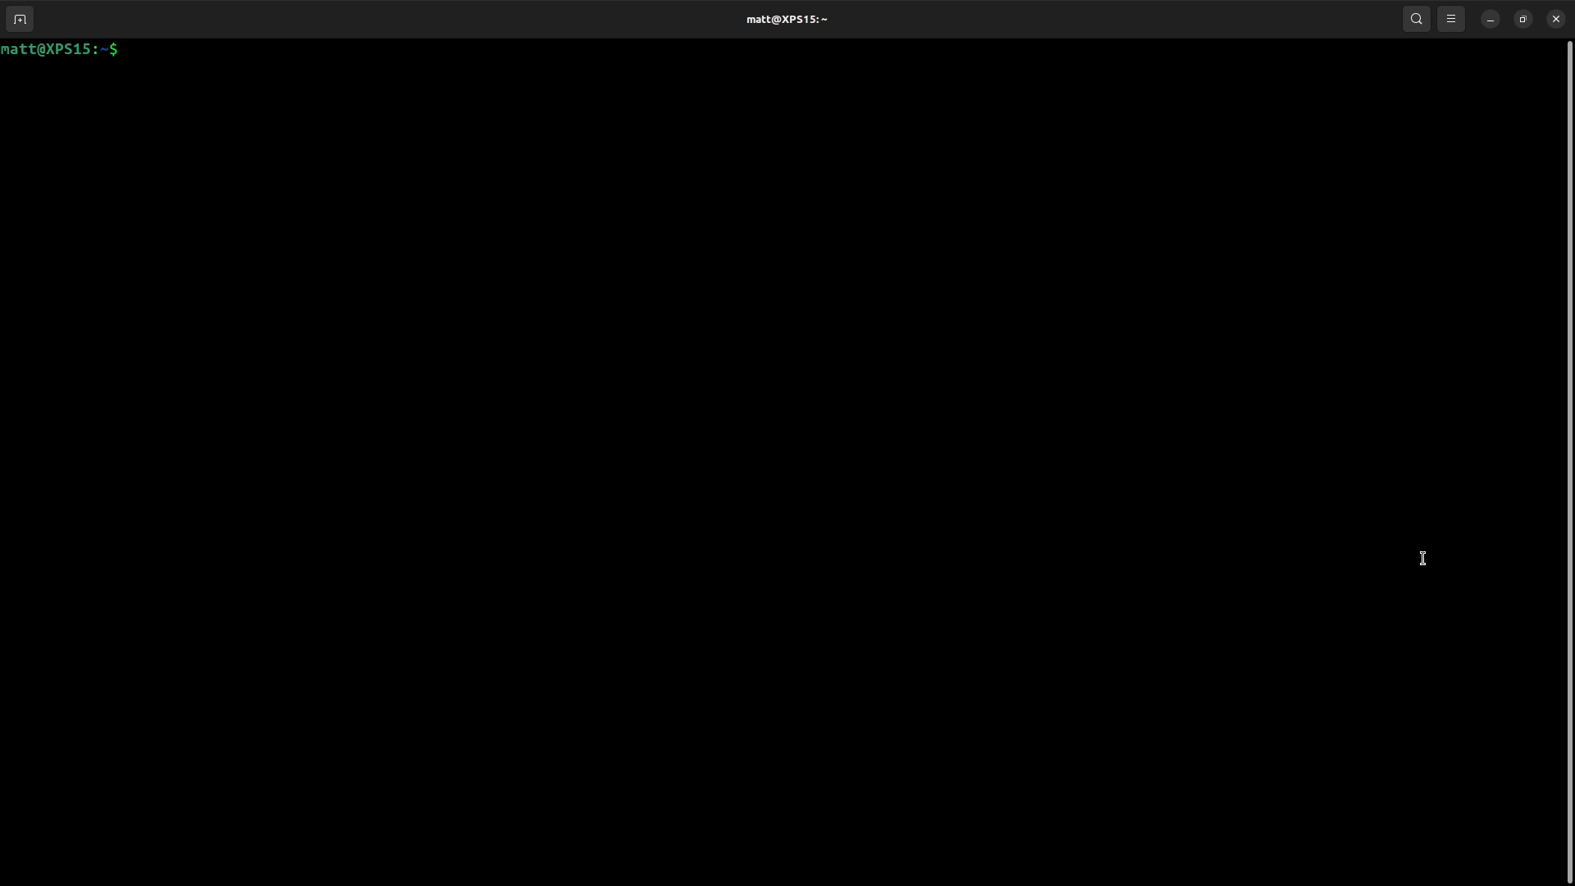
# - Connect through Border0 to the books database on mysql-db-digitalocean.border0.io using the mysql client
pyautogui.write('border0 client db')
pyautogui.press('Return')
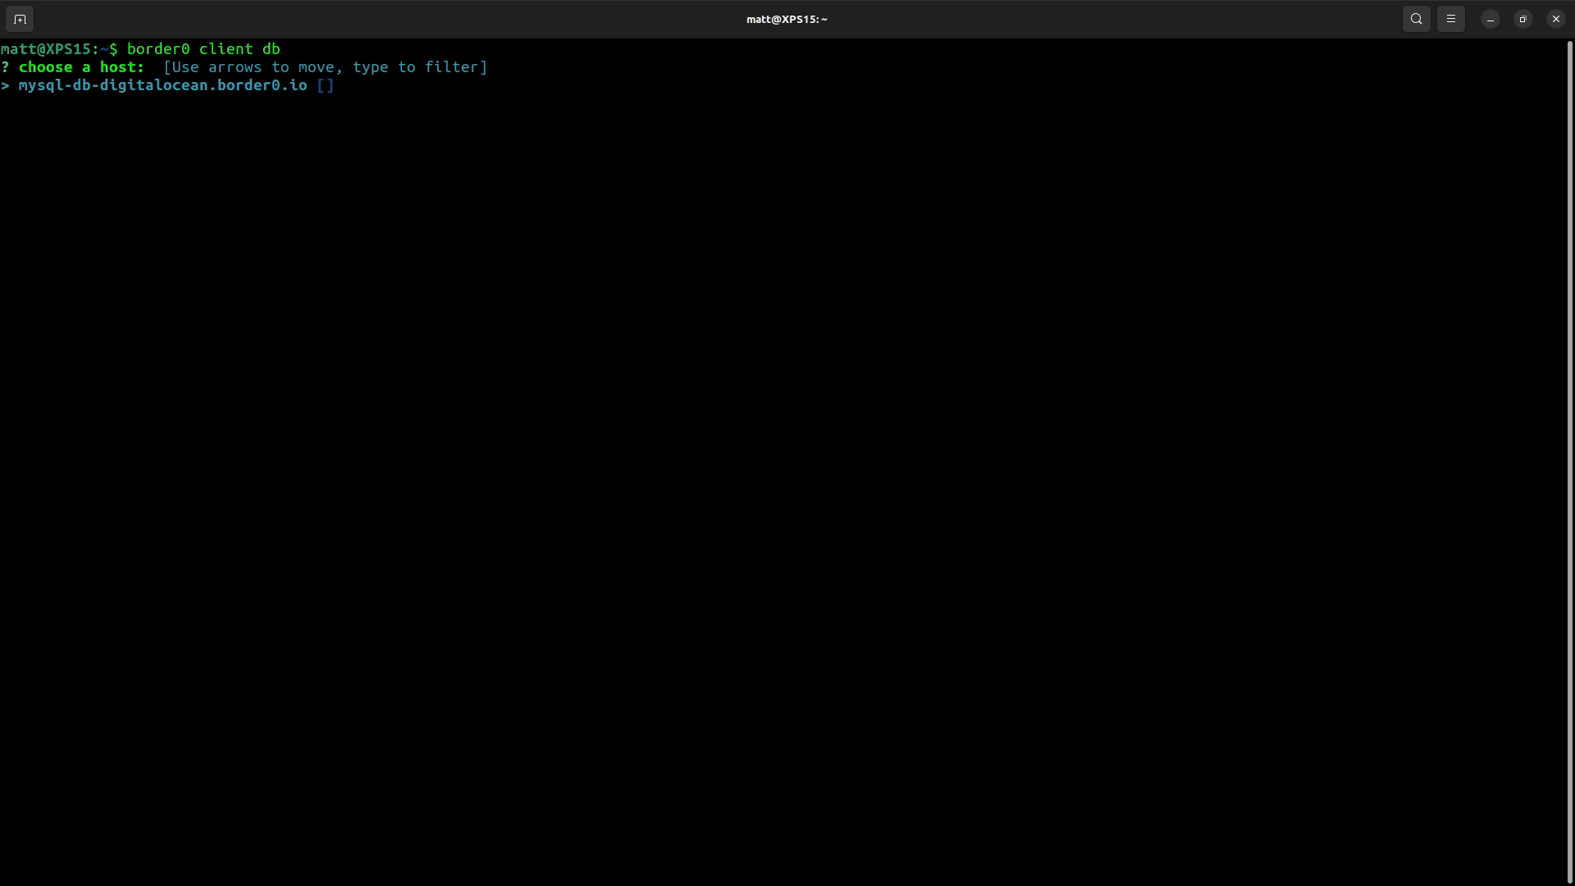
pyautogui.press('Return')
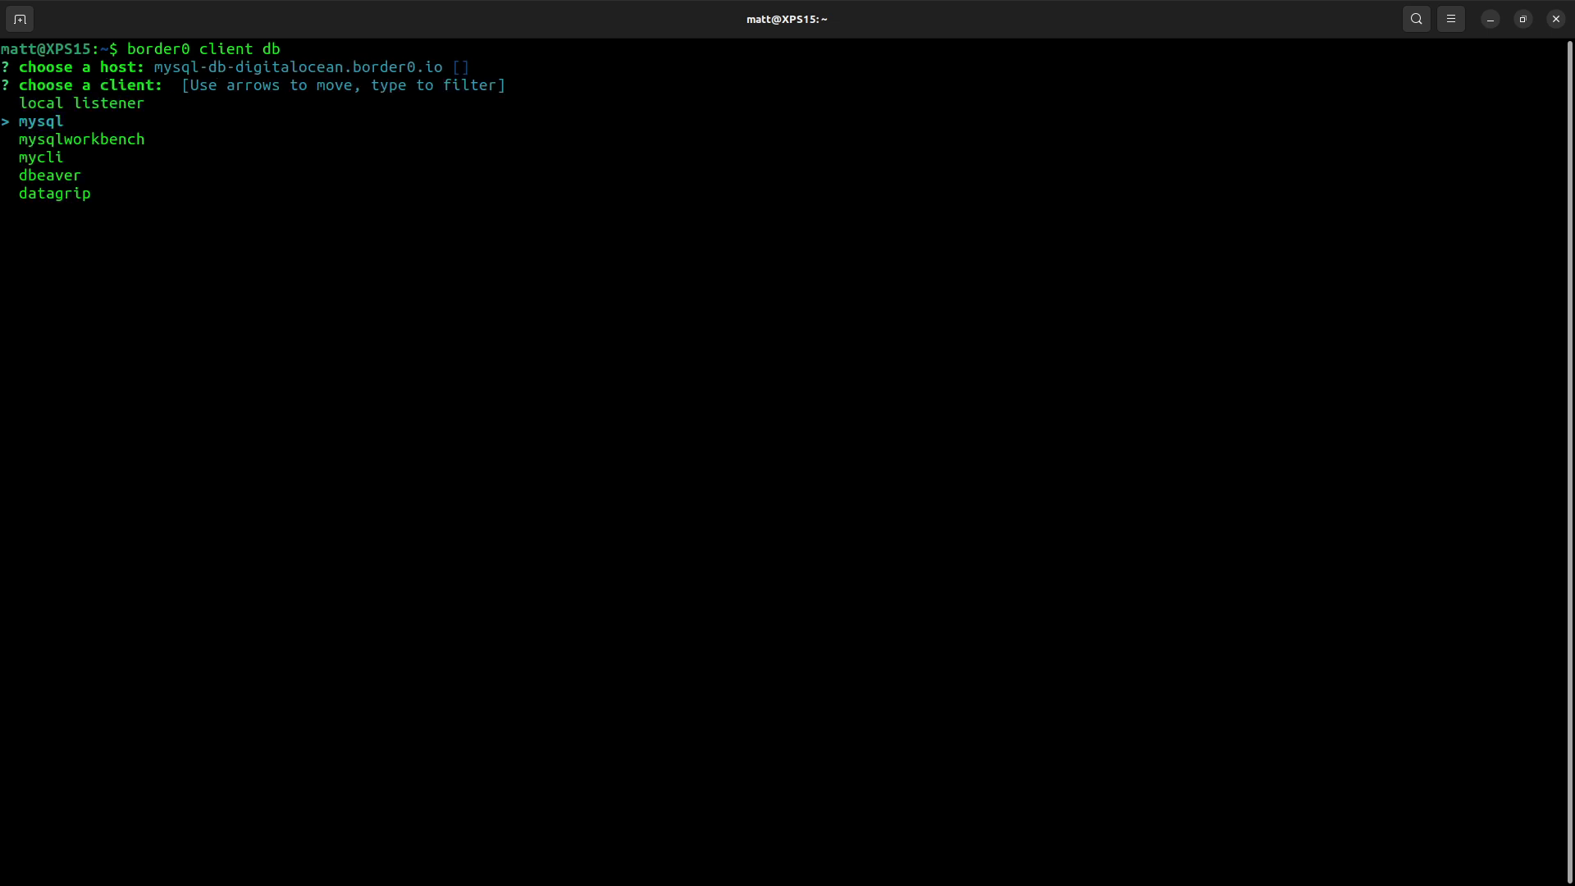
pyautogui.press('Return')
pyautogui.write('books')
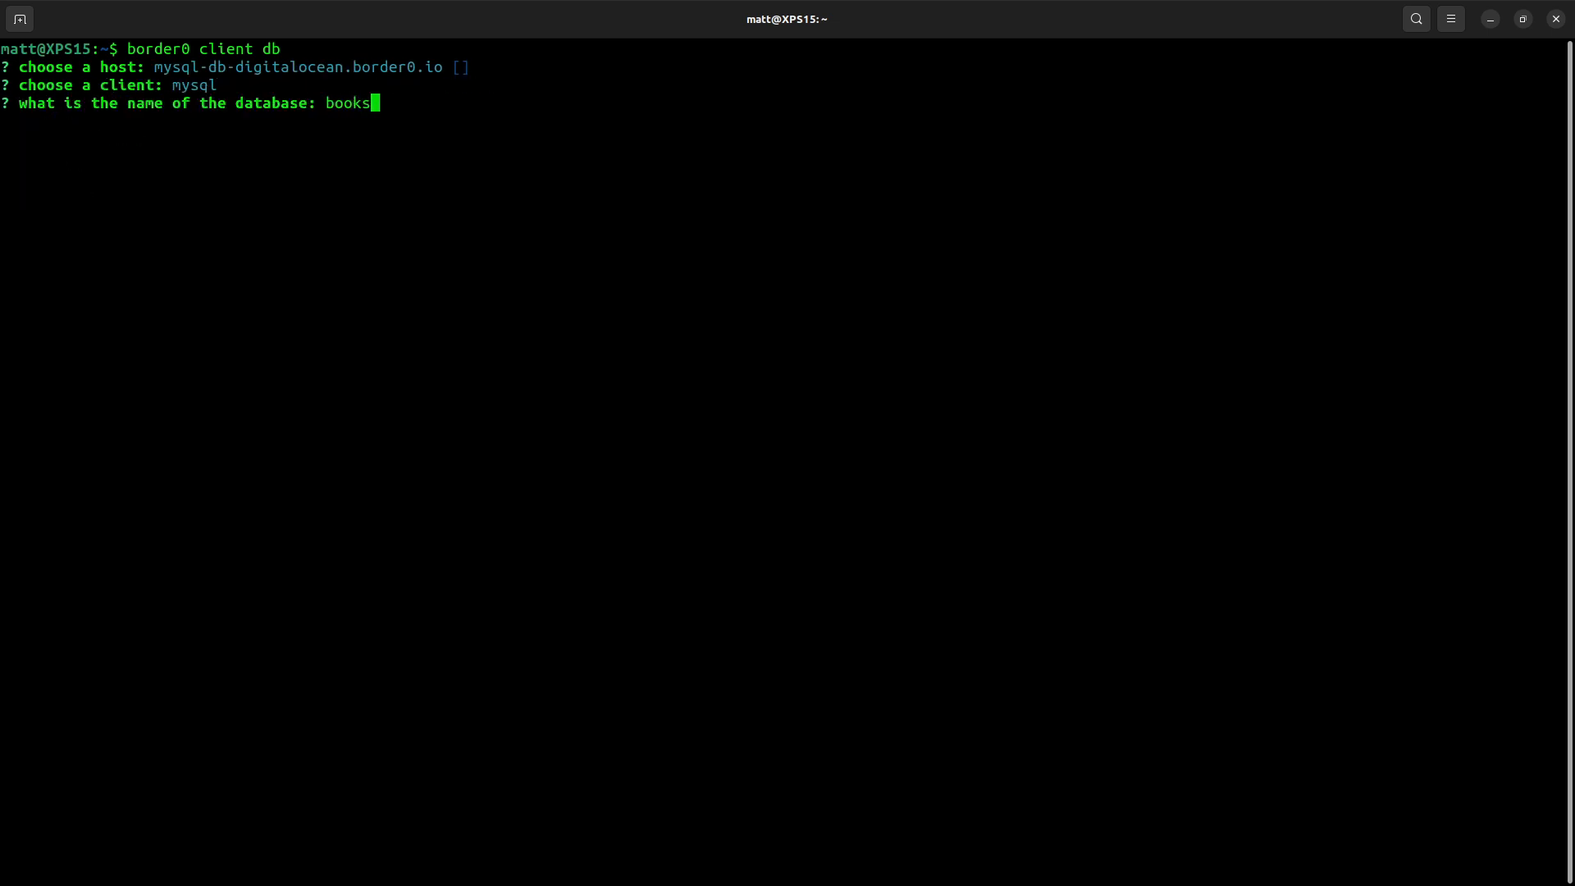
pyautogui.press('Return')
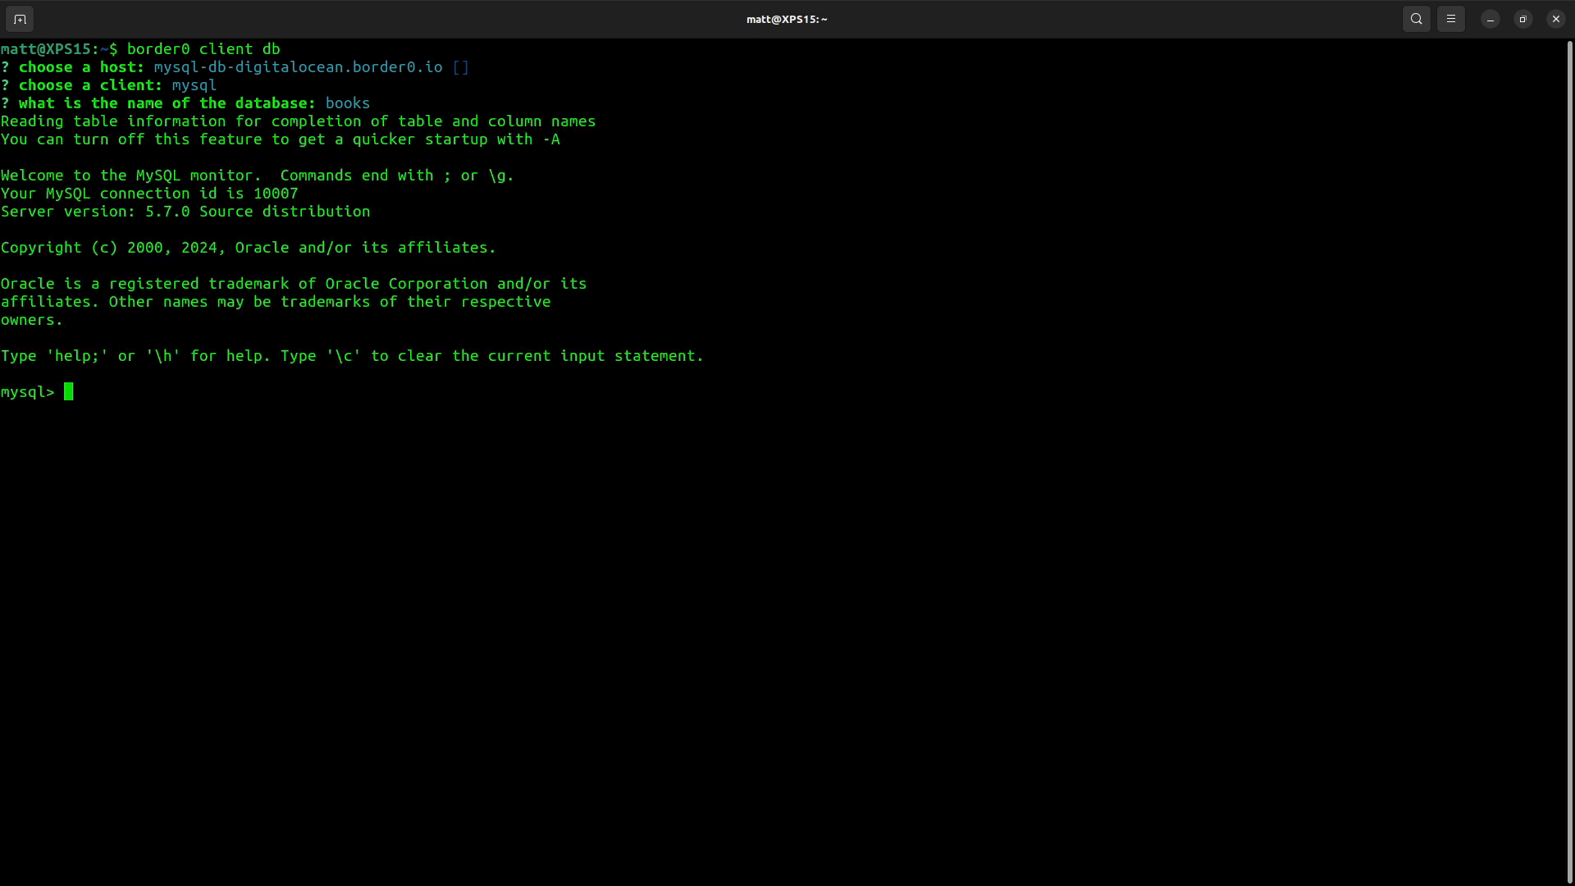
# - List the tables in books and select all rows from the type table
pyautogui.write('show tables;')
pyautogui.press('Return')
pyautogui.write('s')
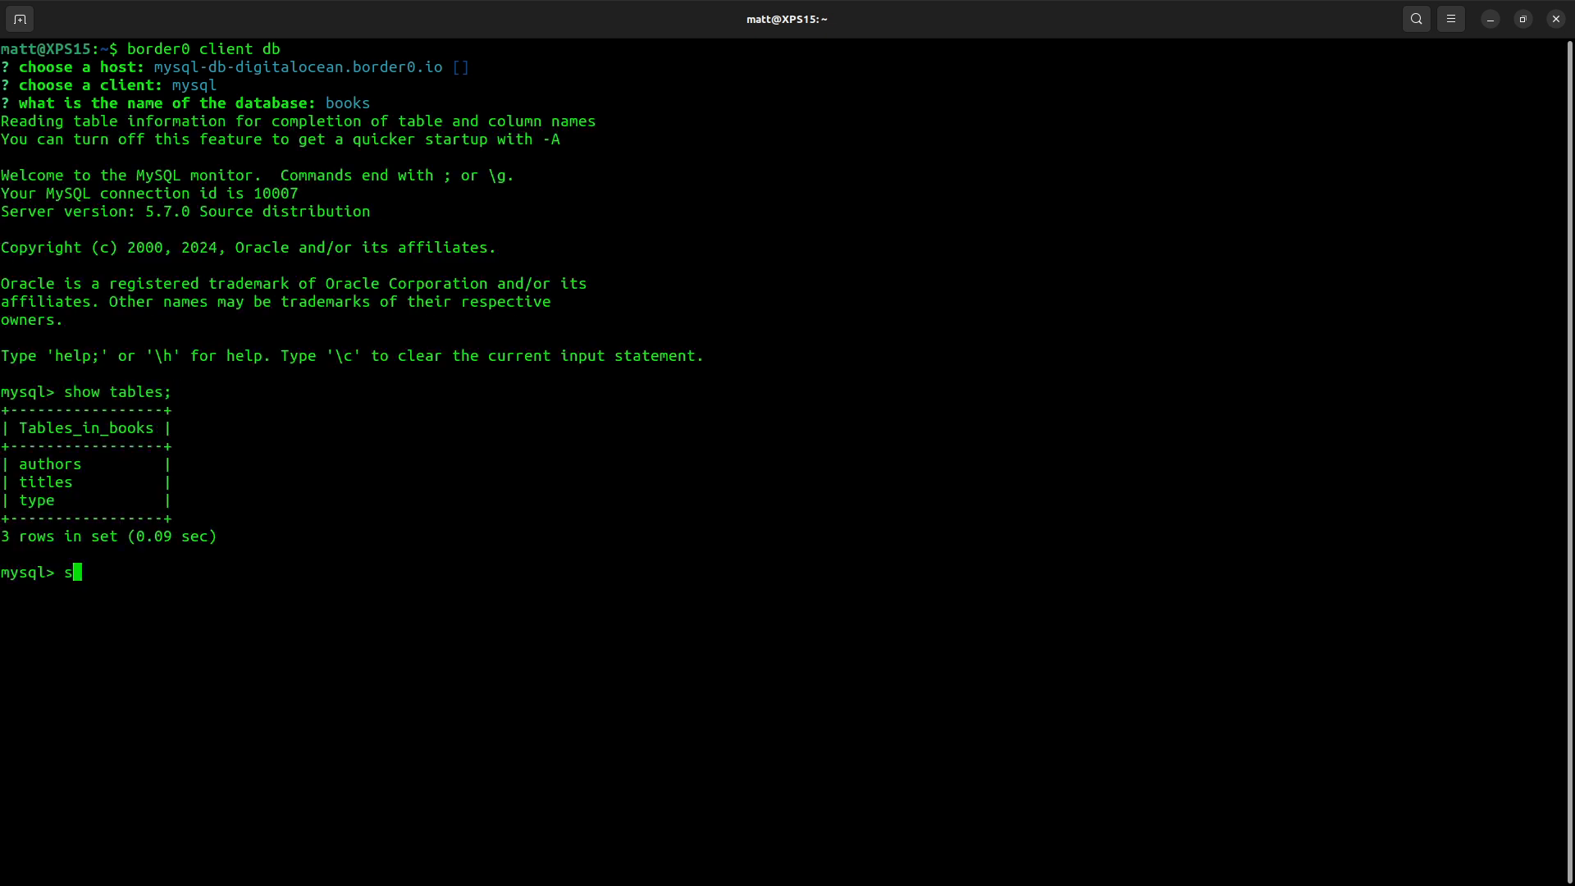
pyautogui.write('elect * from type;')
pyautogui.press('Return')
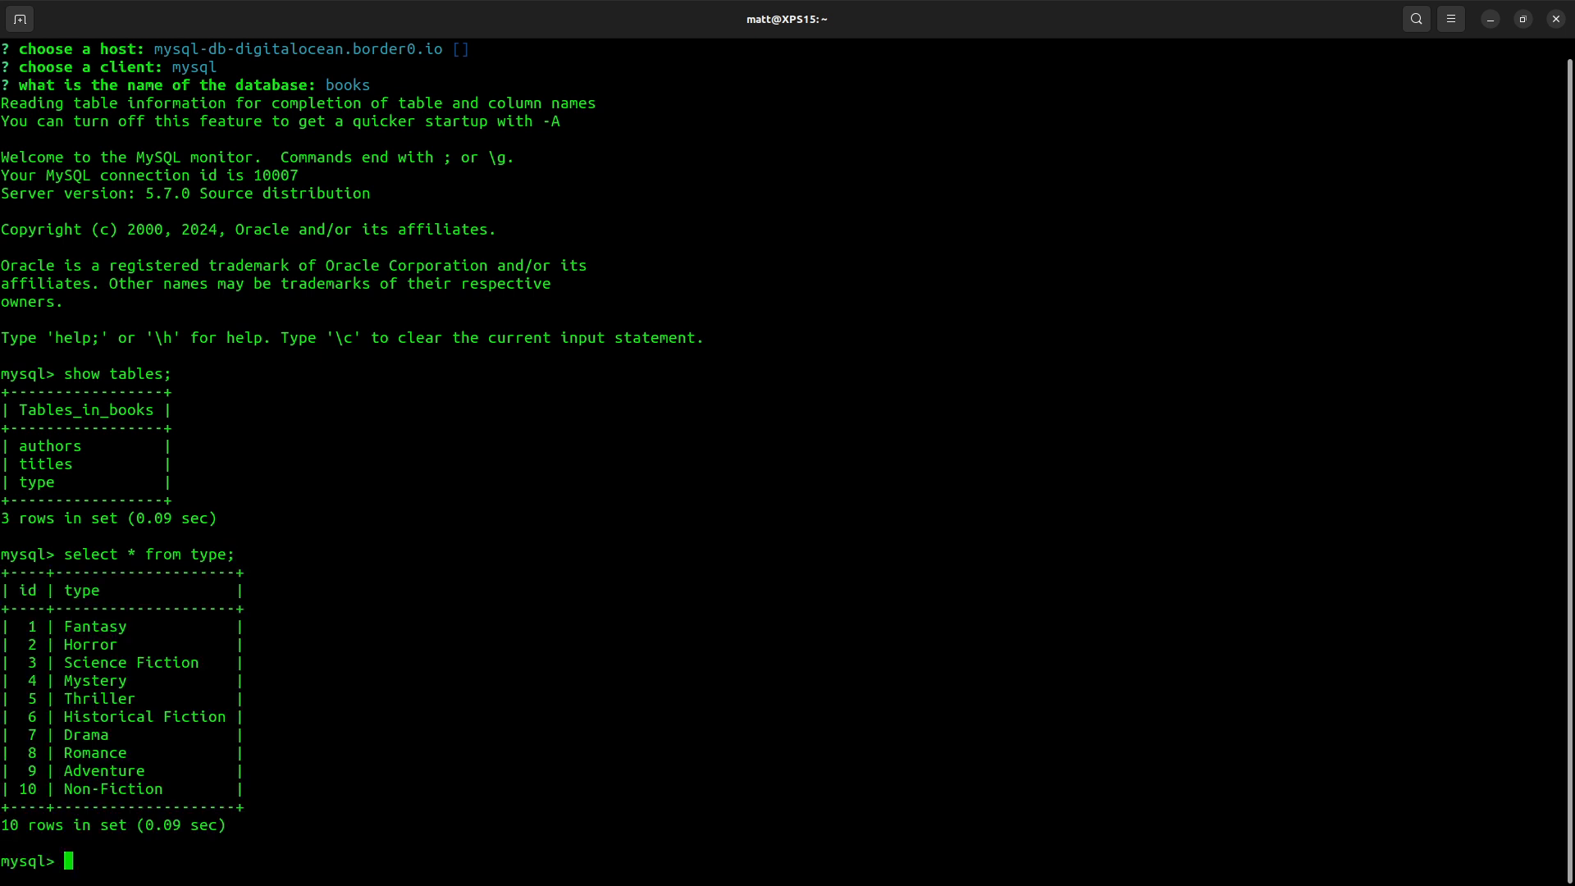
# - Quit the MySQL client and display the Border0 kubeconfig with border0 client kubeconfig get
pyautogui.write('quit;')
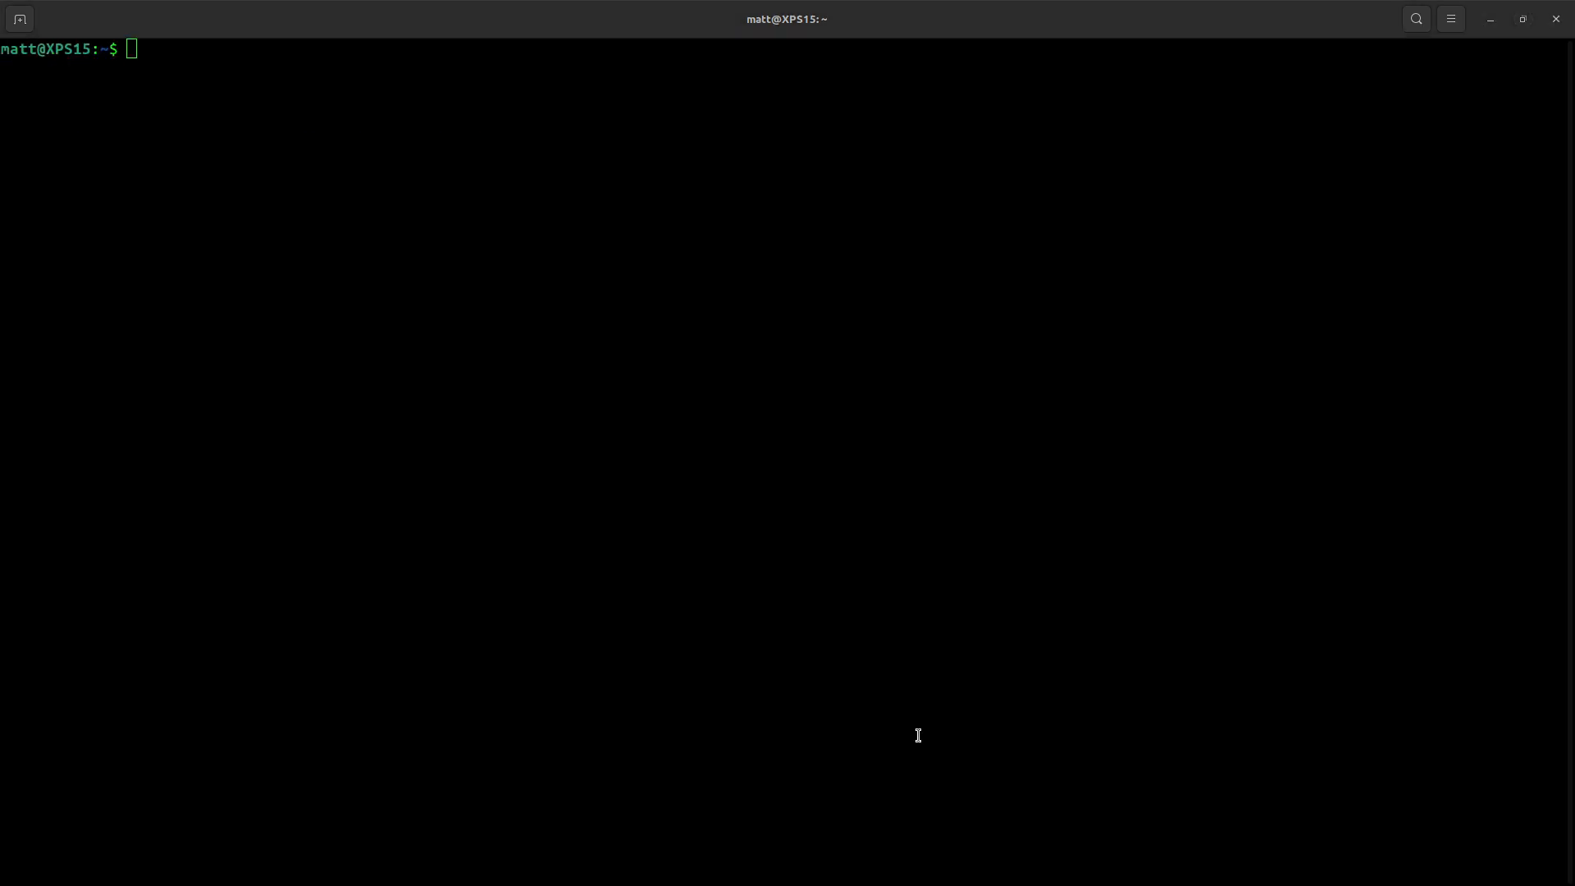
pyautogui.click(831, 547)
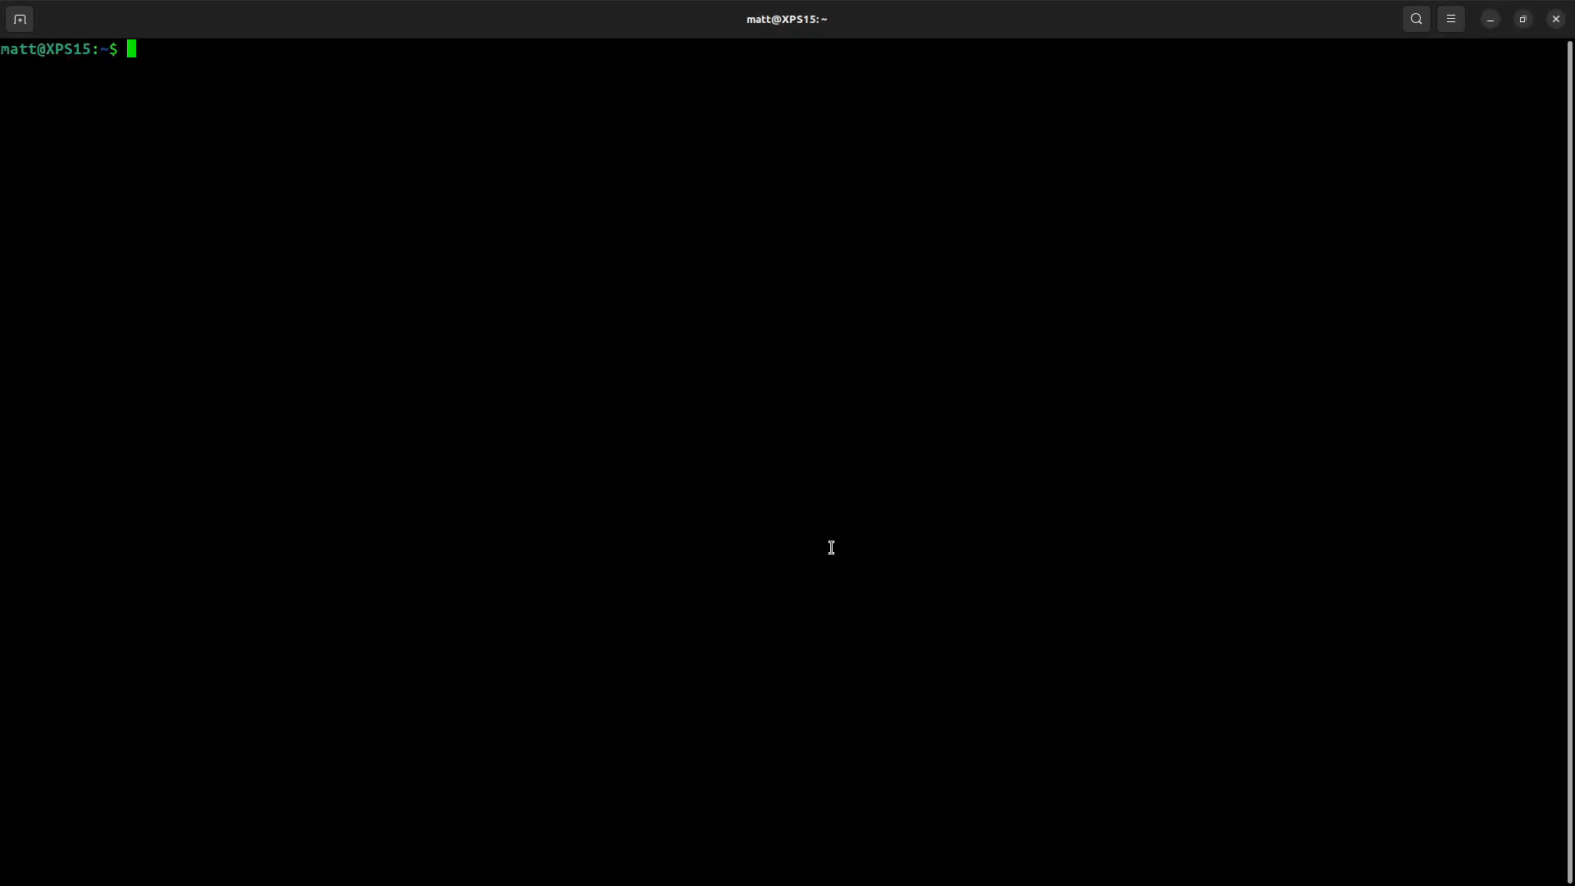
pyautogui.write('border0 client kub')
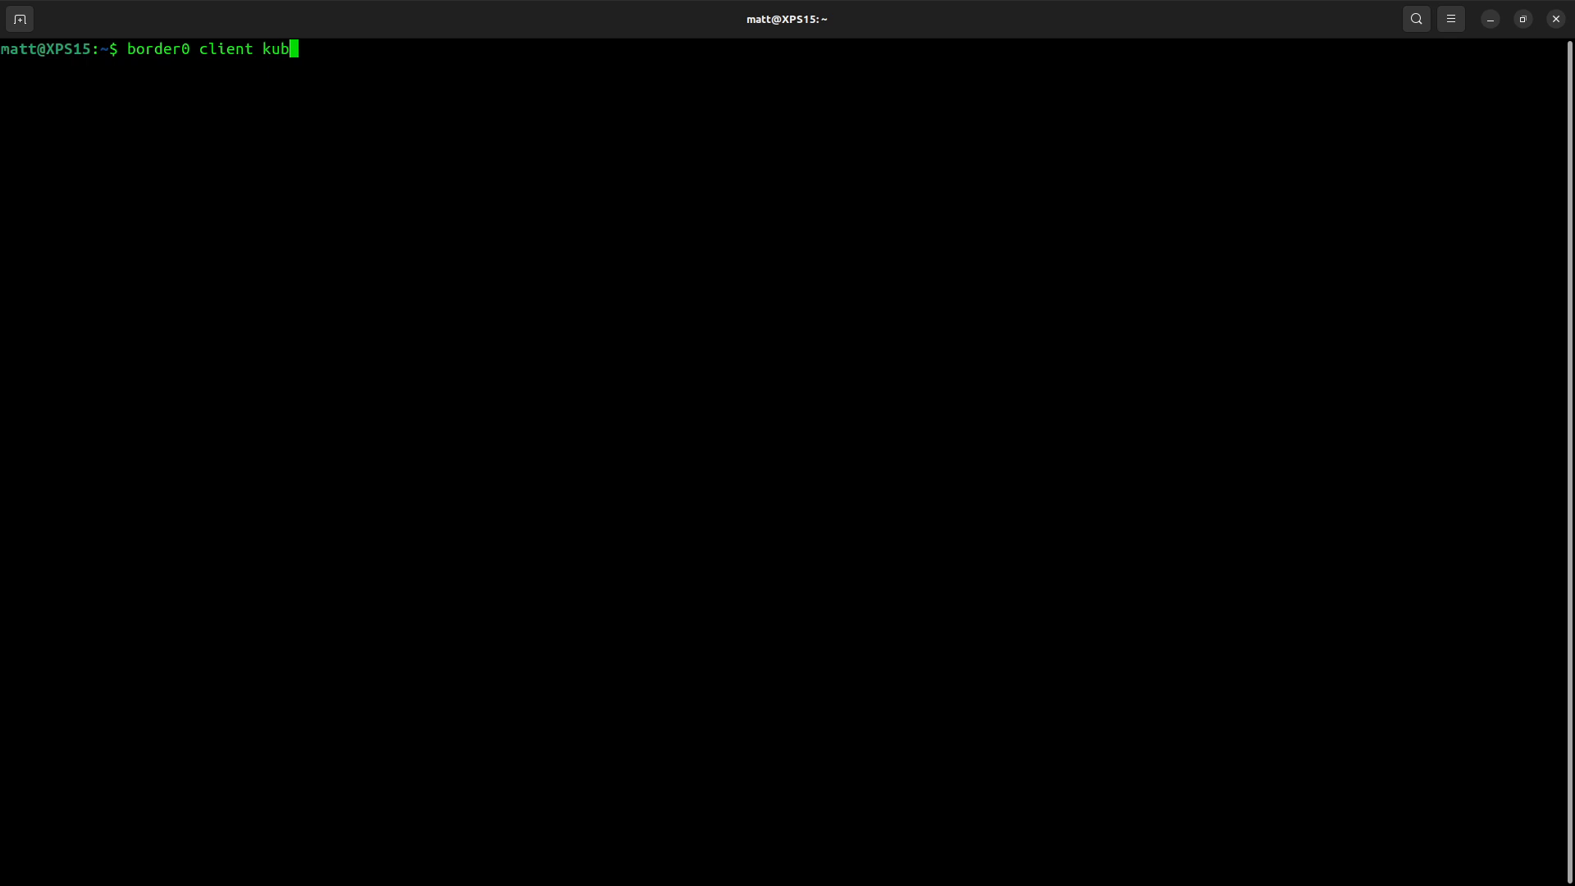
pyautogui.write('econfig get')
pyautogui.press('Return')
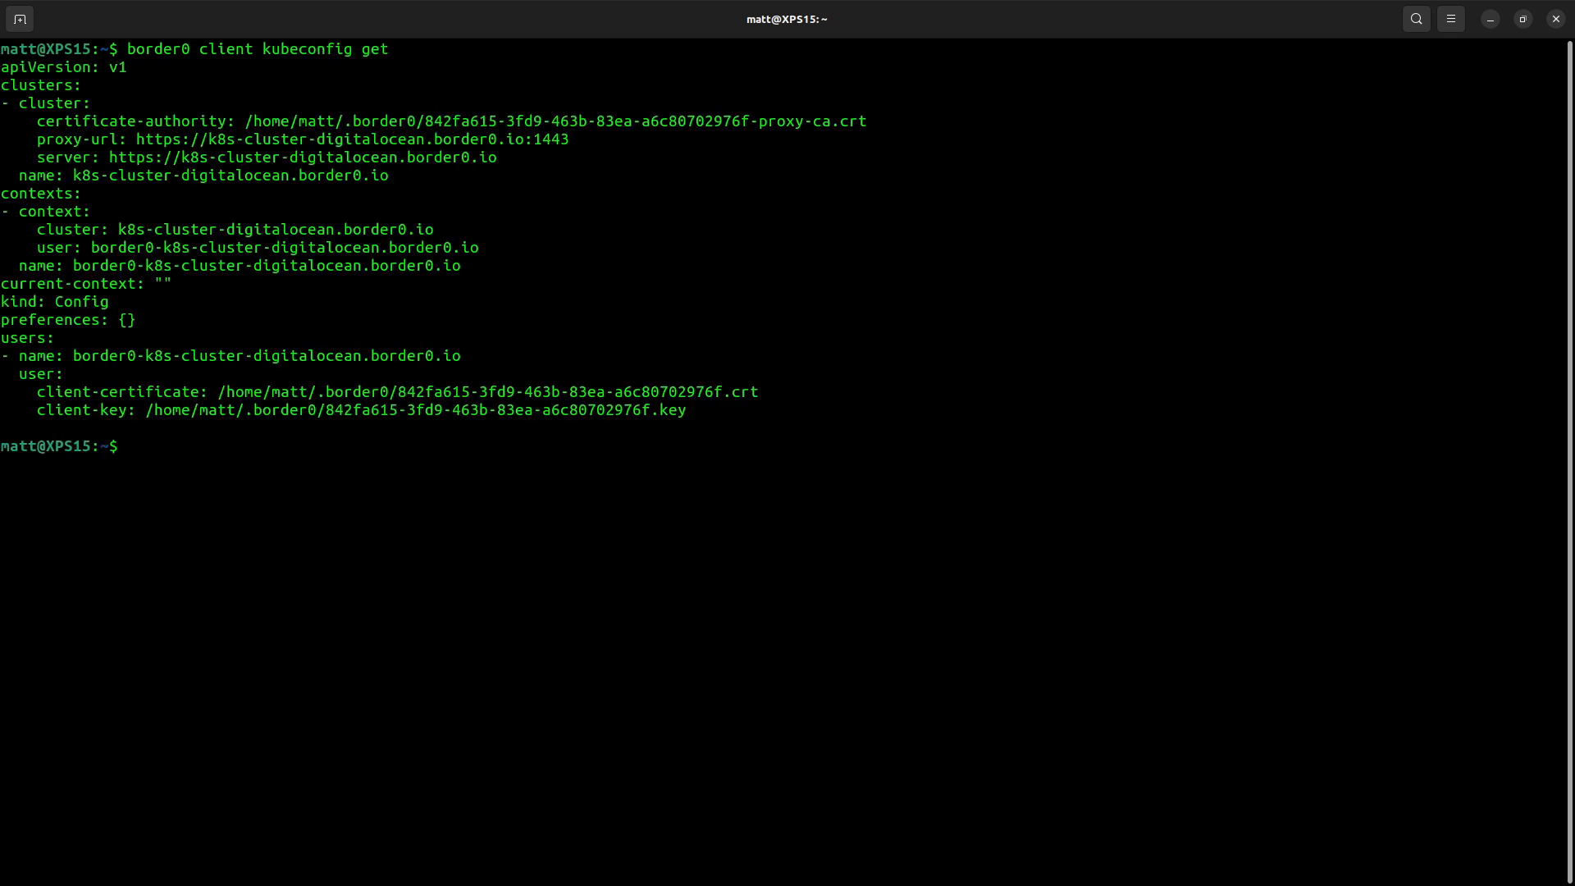
# - Set the kubeconfig for the service k8s-cluster-digitalocean.border0.io with border0 client kubeconfig set
pyautogui.tripleClick(58, 175)
pyautogui.doubleClick(146, 175)
pyautogui.hotkey('ctrl', 'c')
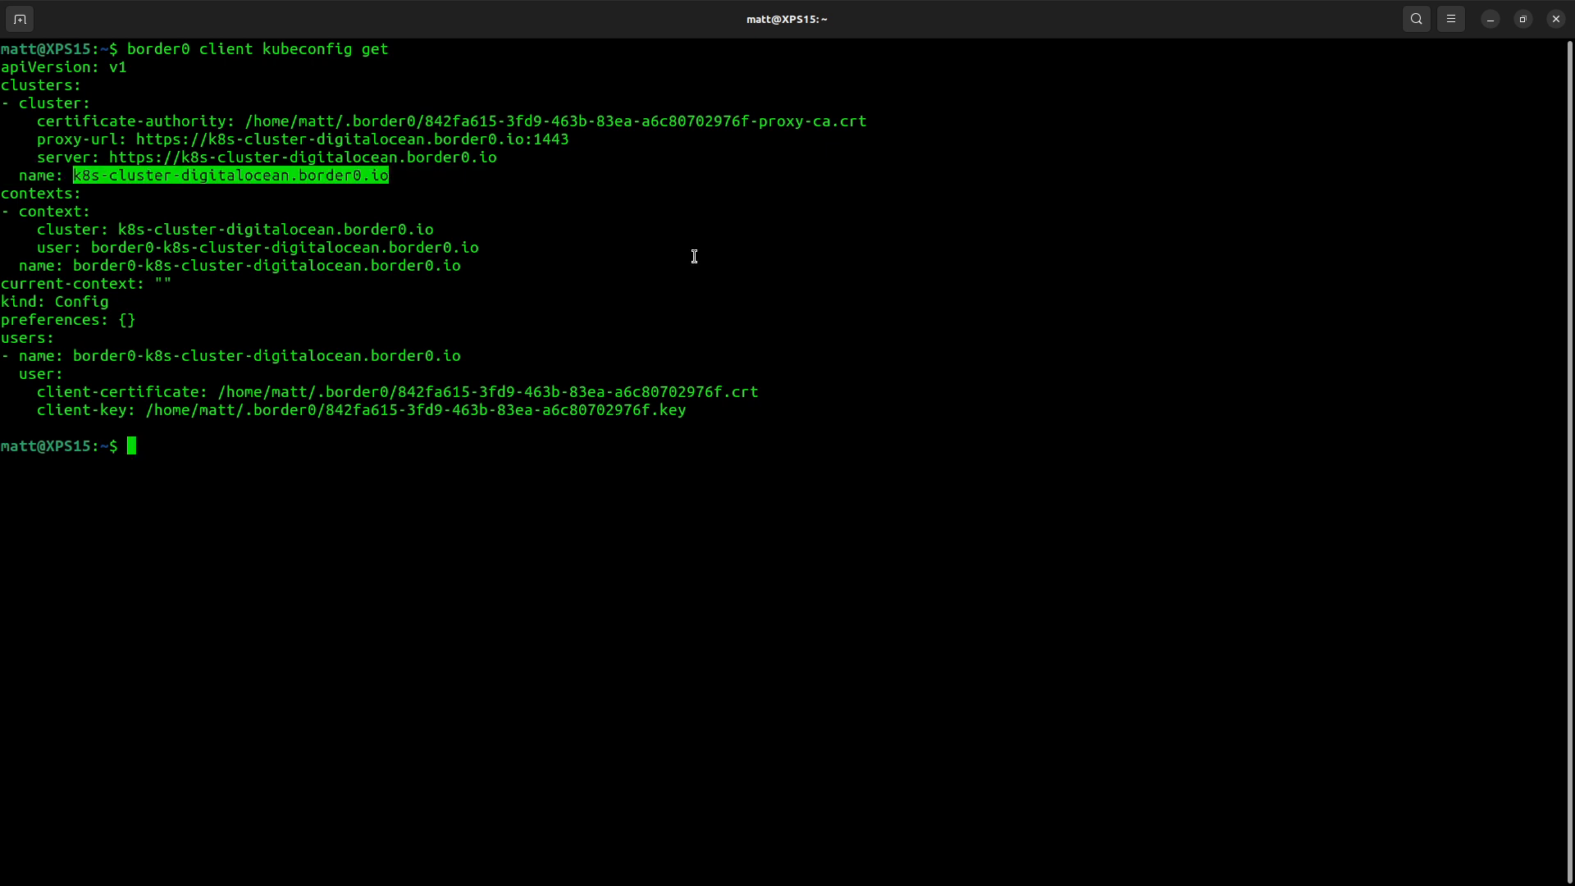
pyautogui.write('border0 client kubeconfig set --service=k8s-cluster-digitalocean.border0.io')
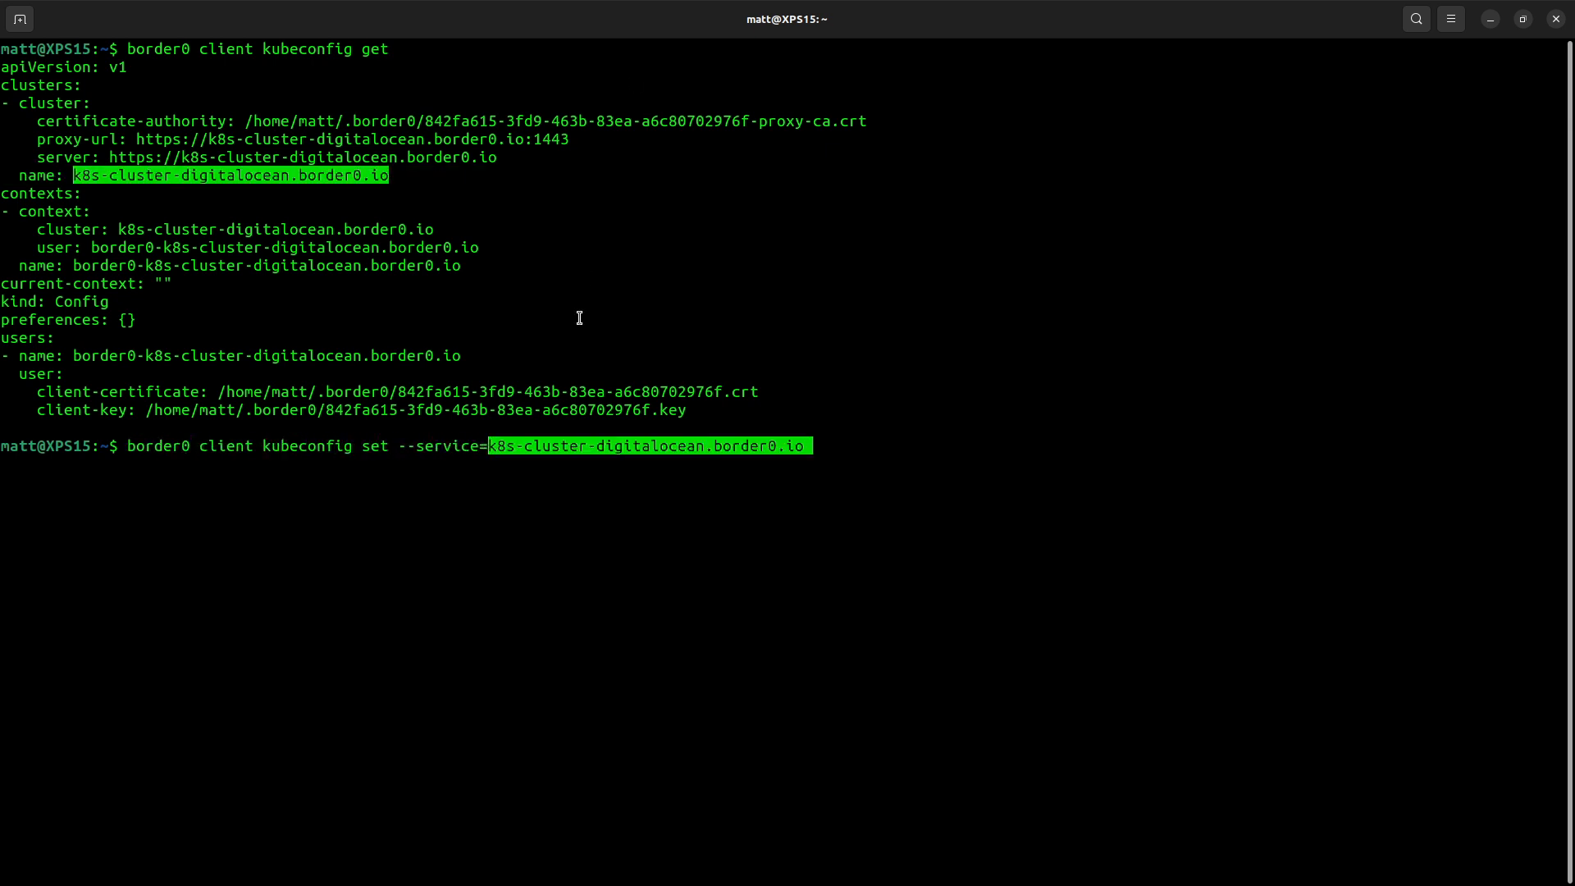
pyautogui.middleClick(580, 317)
pyautogui.press('Return')
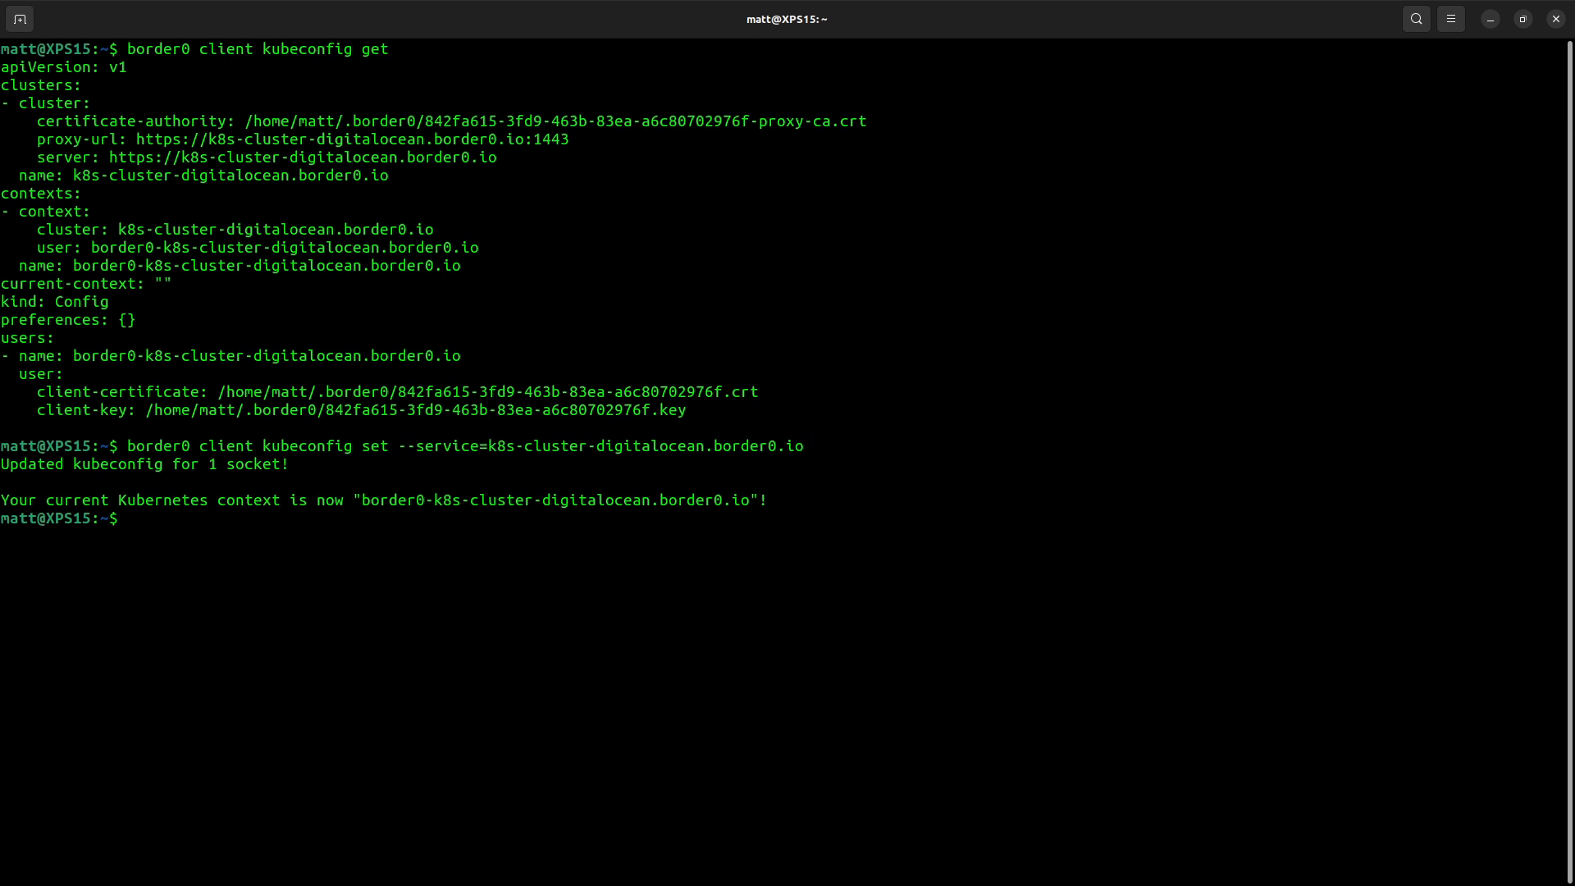
# - List the cluster's nodes, its namespaces, and the pods in the ns-alpine namespace with kubectl
pyautogui.write('kubectl get nodes')
pyautogui.press('Return')
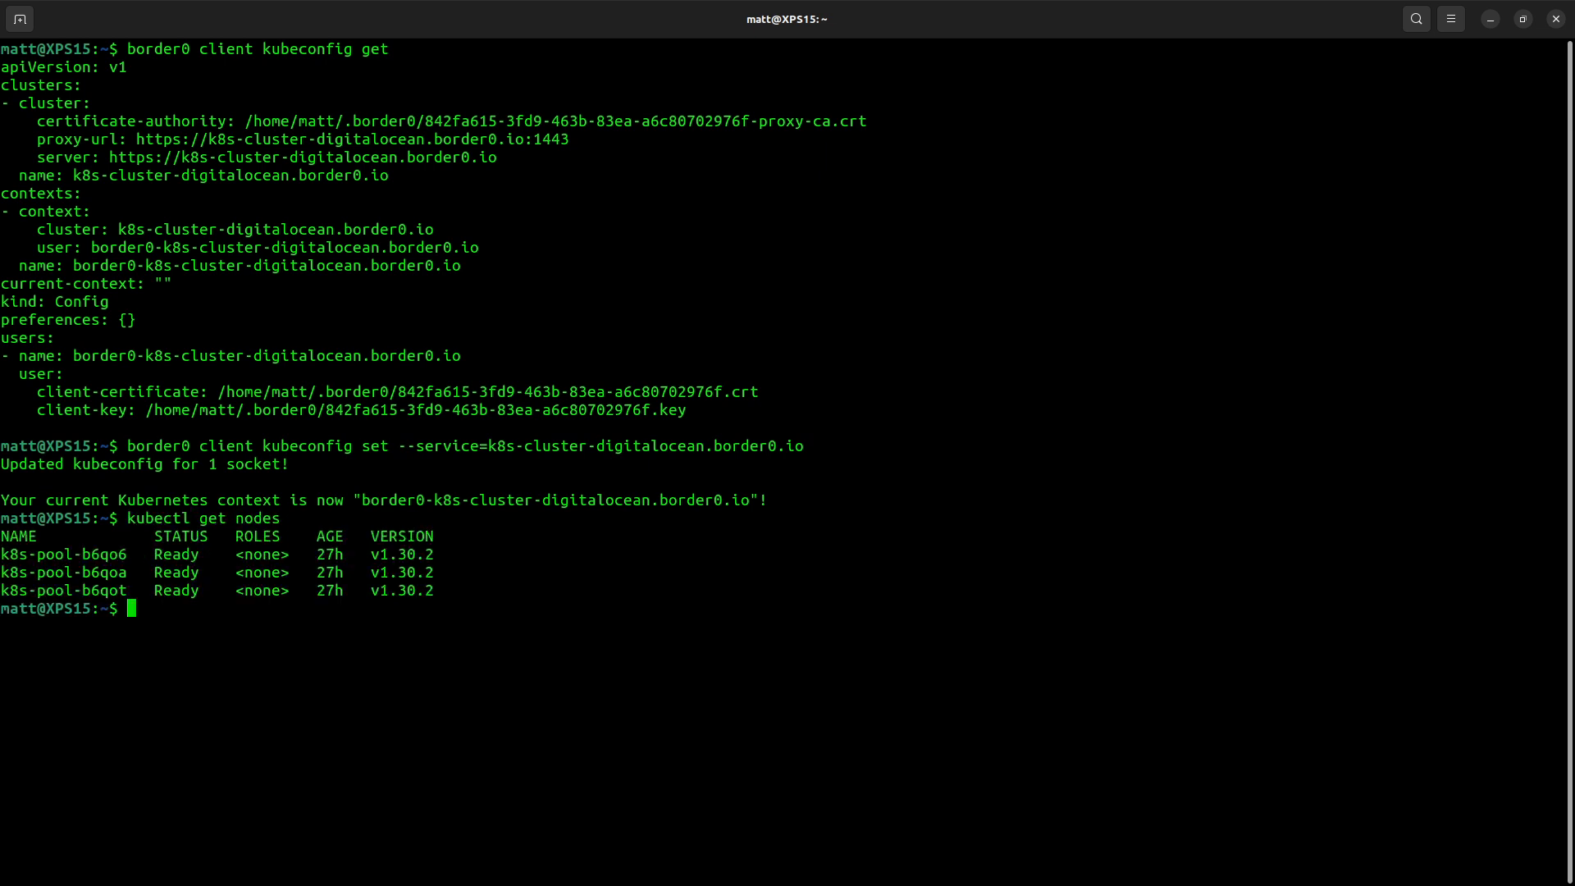
pyautogui.write('kubectl get namespaces')
pyautogui.press('Return')
pyautogui.write('k')
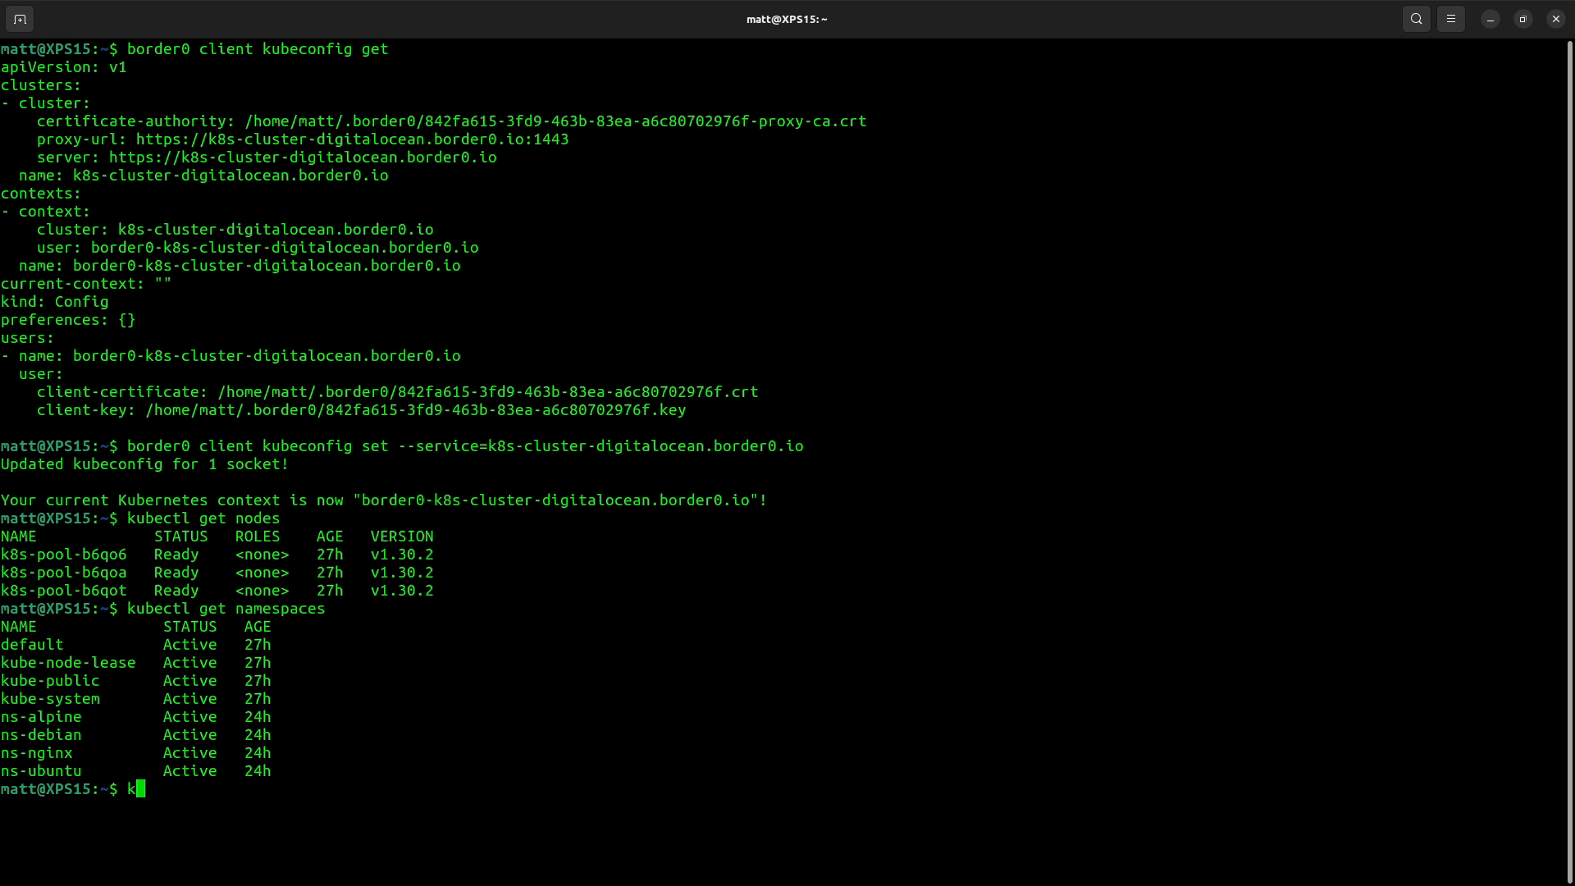
pyautogui.write('ubectl get pods -n ns-alpine')
pyautogui.press('Return')
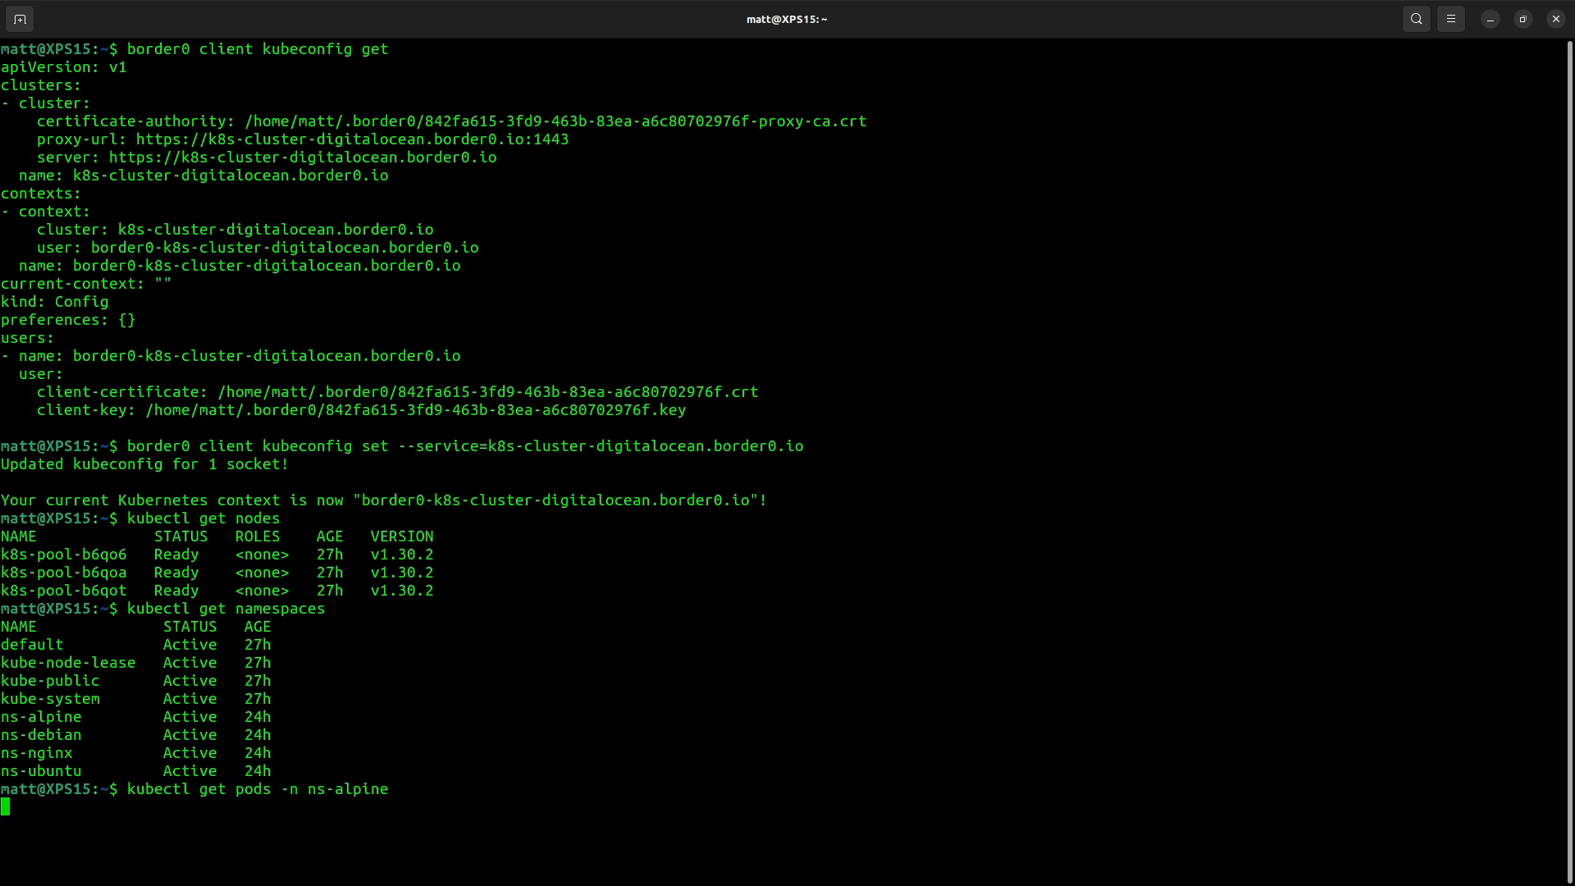
# - Open an interactive sh shell in pod alpine-7fccf844b5-nsl5p in namespace ns-alpine with kubectl exec
pyautogui.write('kubectl exec -ti')
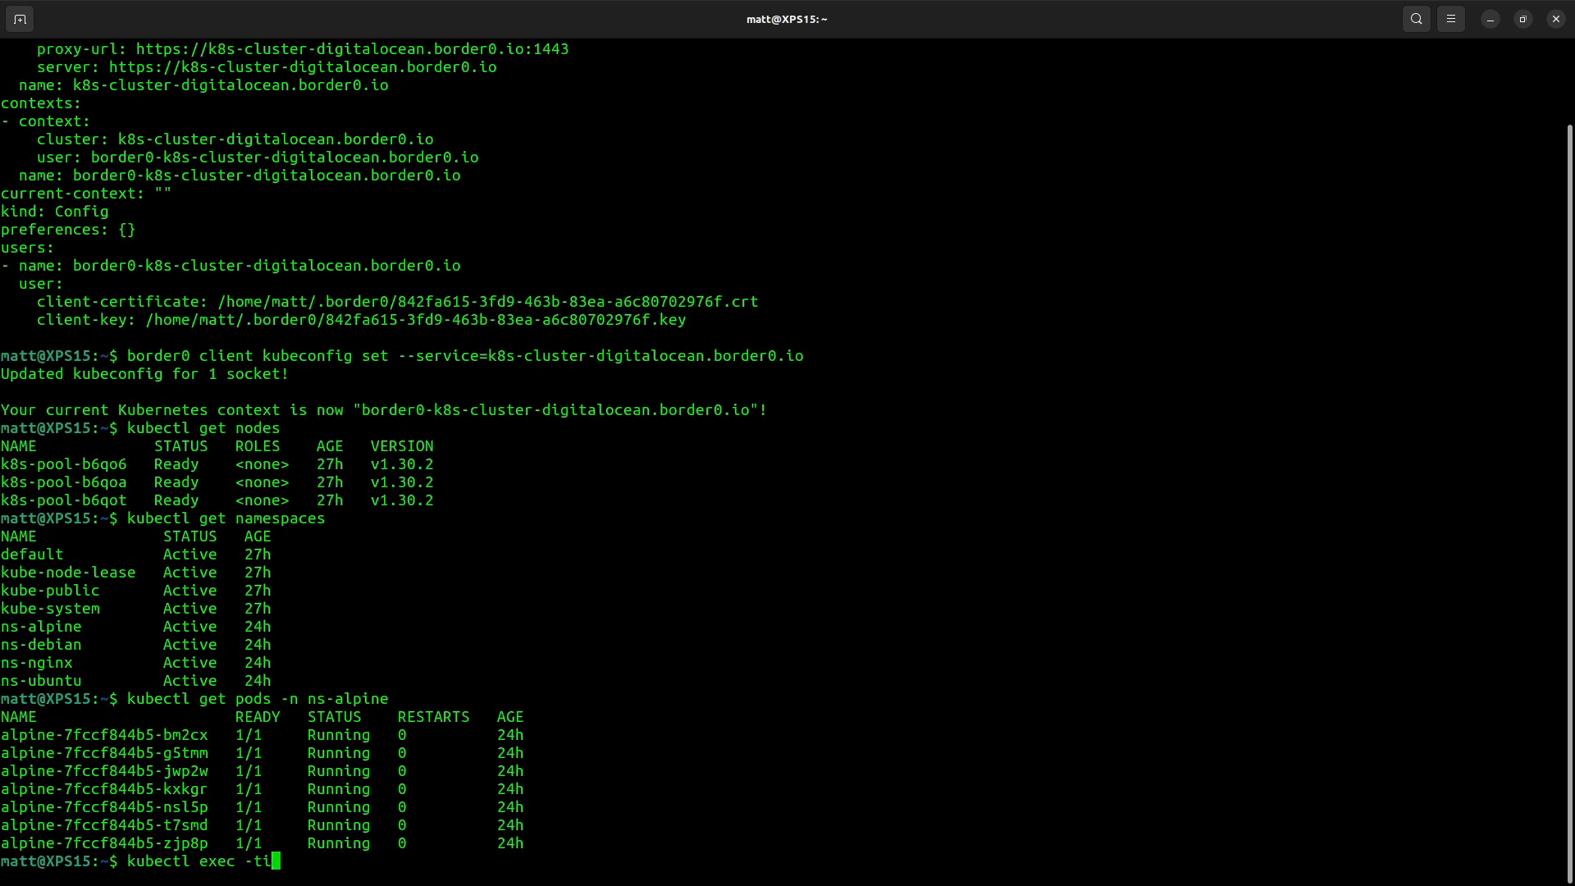
pyautogui.doubleClick(105, 806)
pyautogui.middleClick(505, 646)
pyautogui.write('-n ns-')
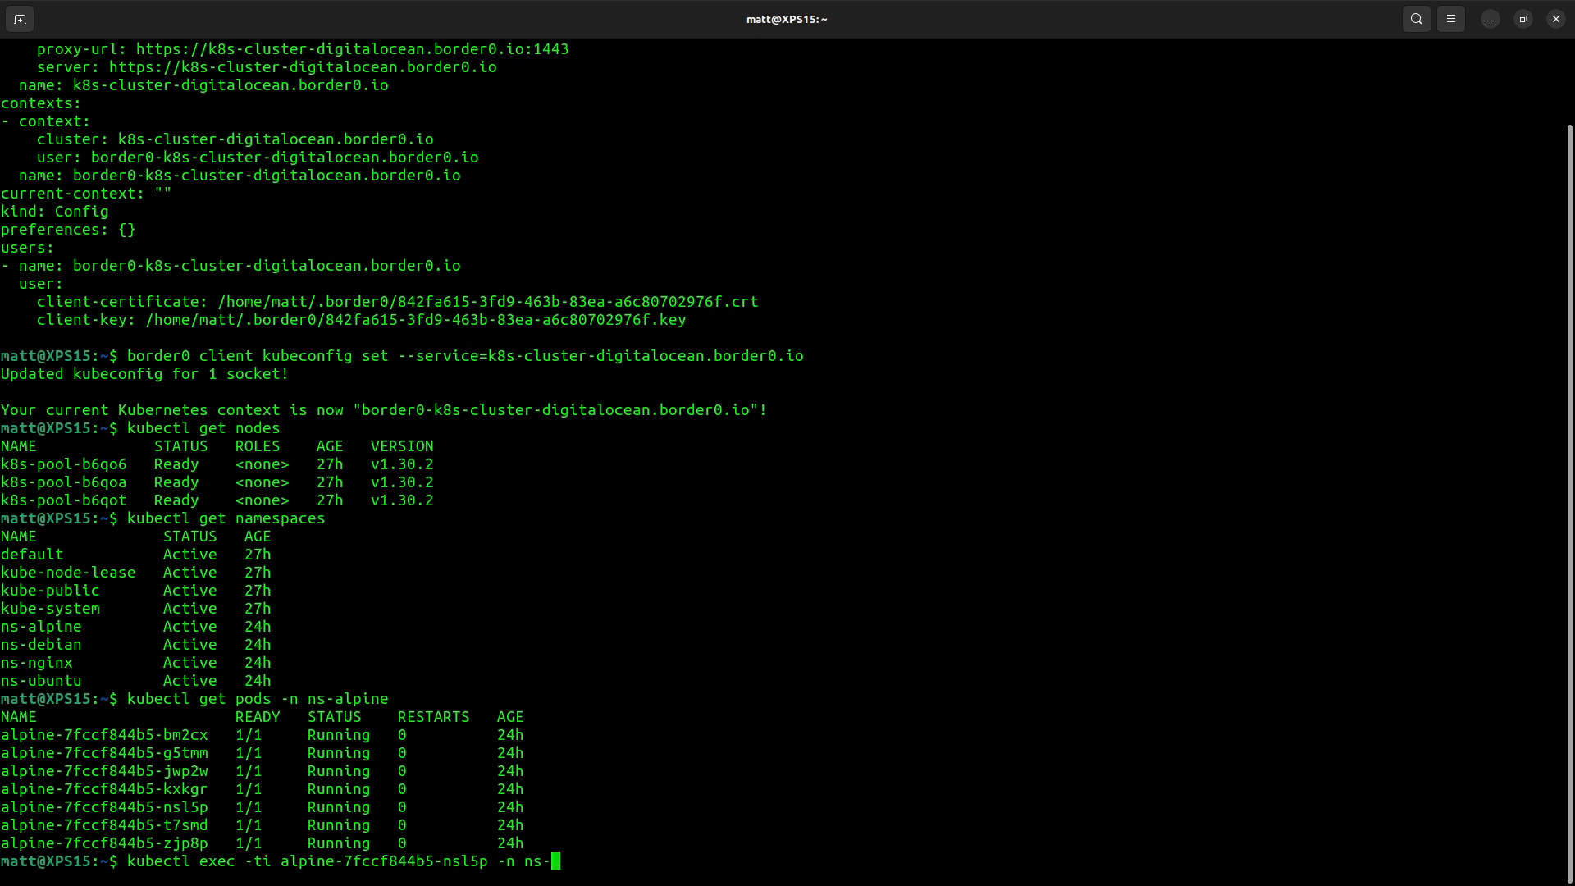
pyautogui.write('alpine -- sh')
pyautogui.press('Return')
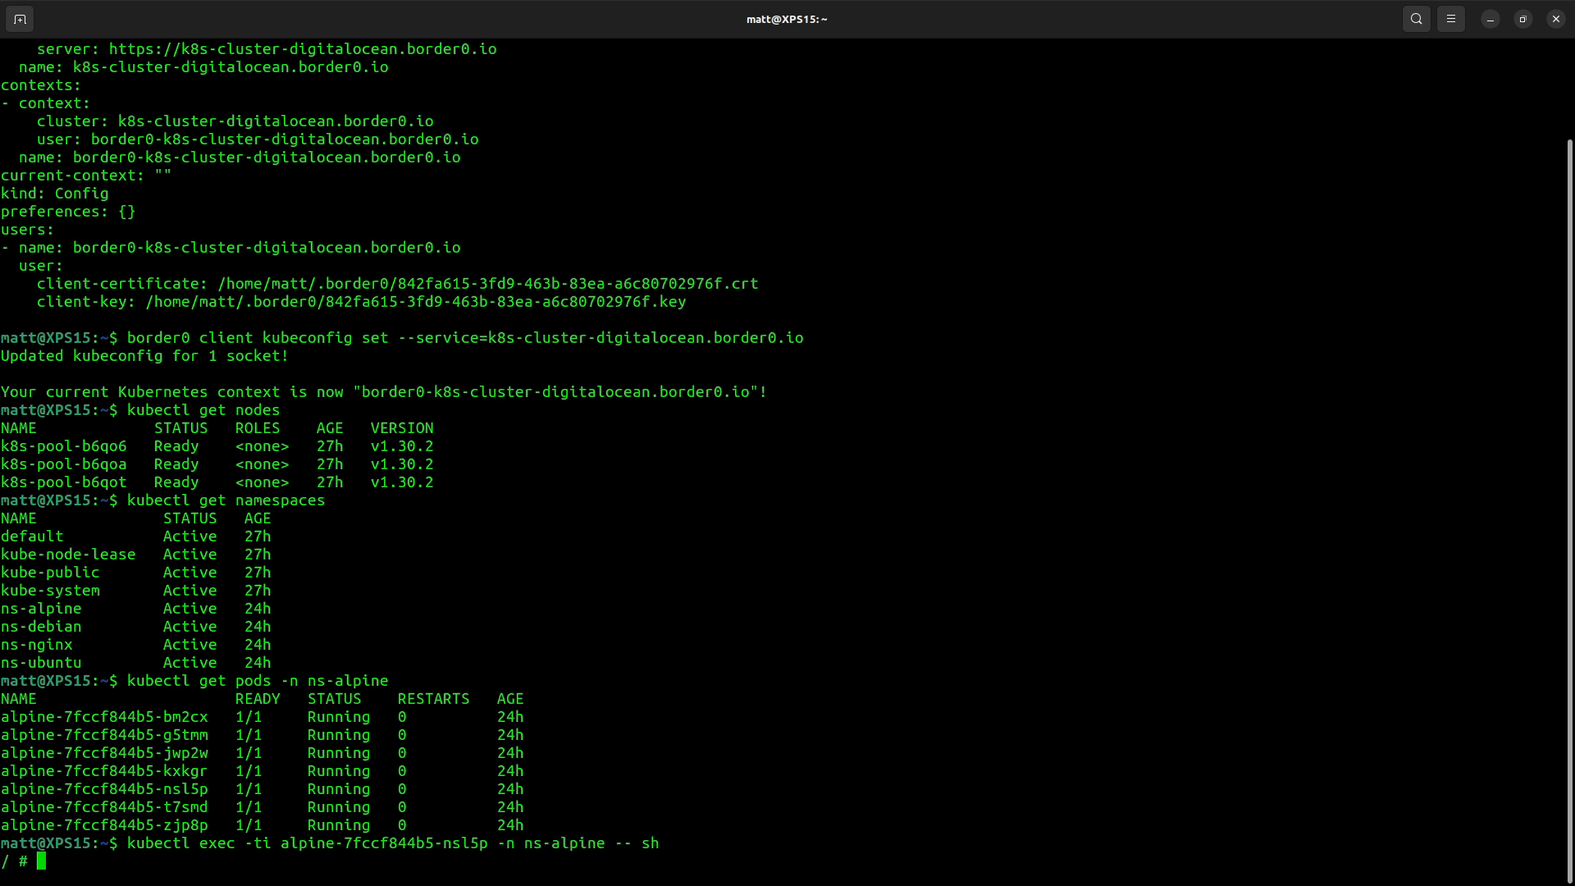
# - Inside the pod, show network interfaces with ip a, list the root directory, and read /etc/os-release
pyautogui.write('ip a')
pyautogui.press('Return')
pyautogui.write('ls')
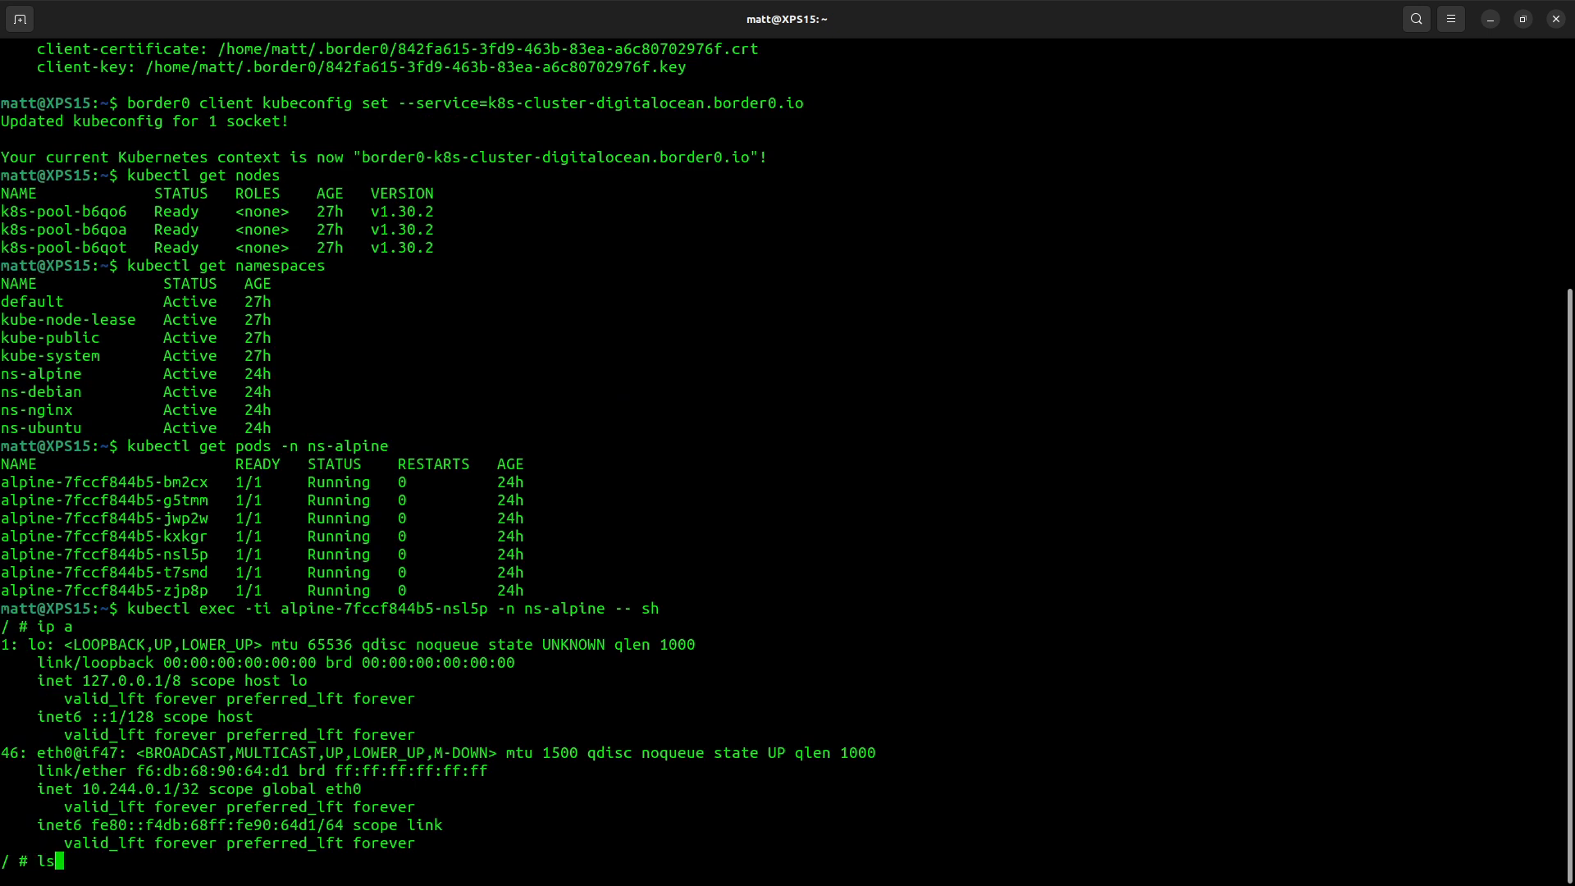
pyautogui.press('Return')
pyautogui.write('cat')
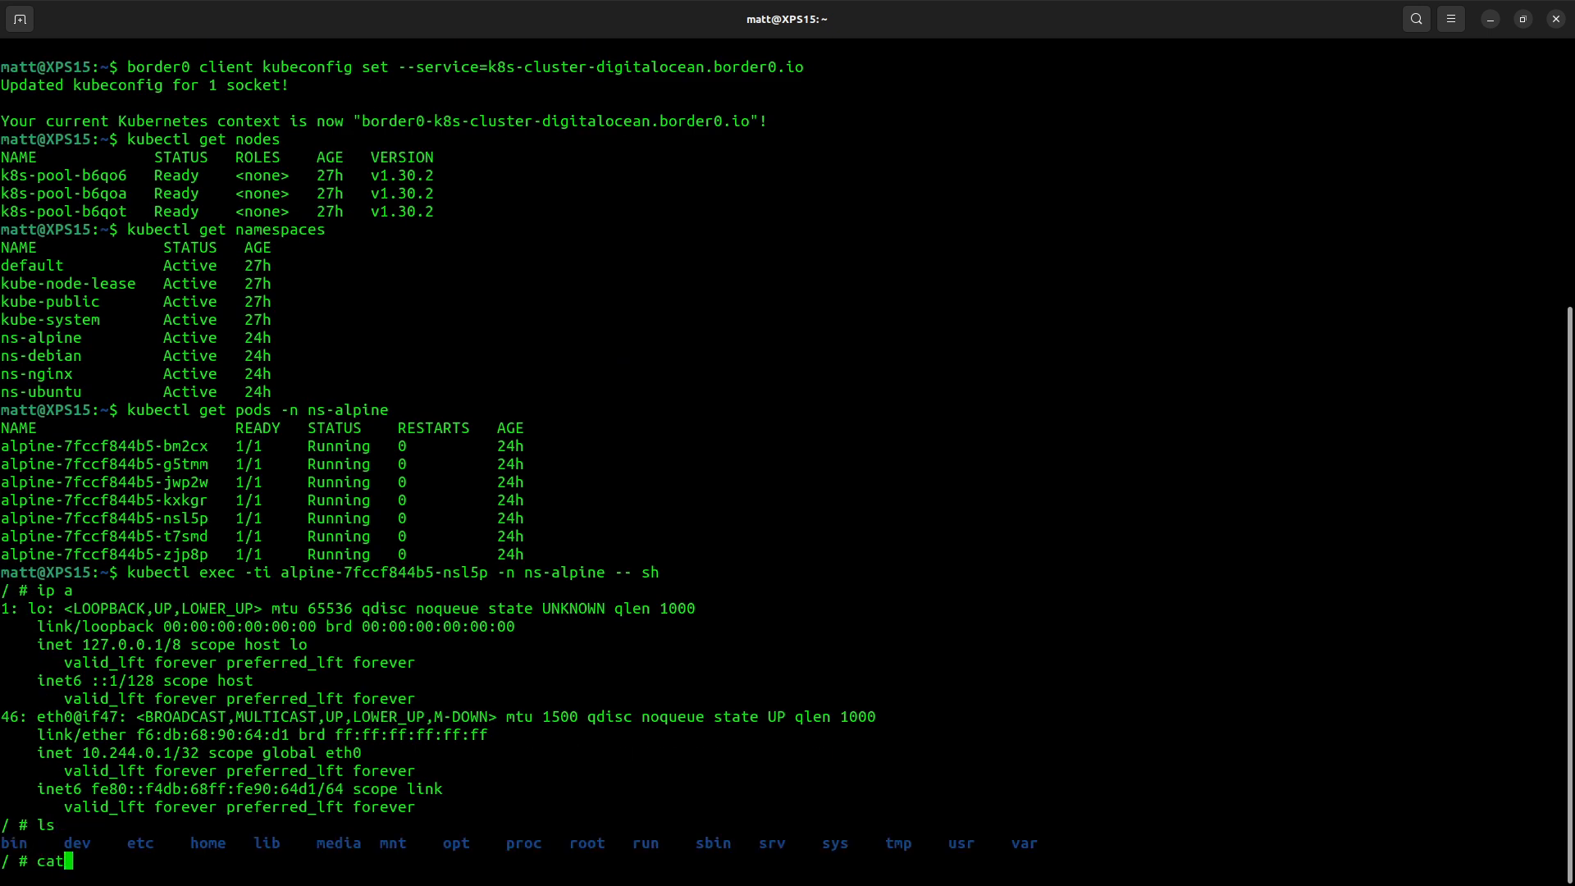
pyautogui.write(' /etc/os-release')
pyautogui.press('Return')
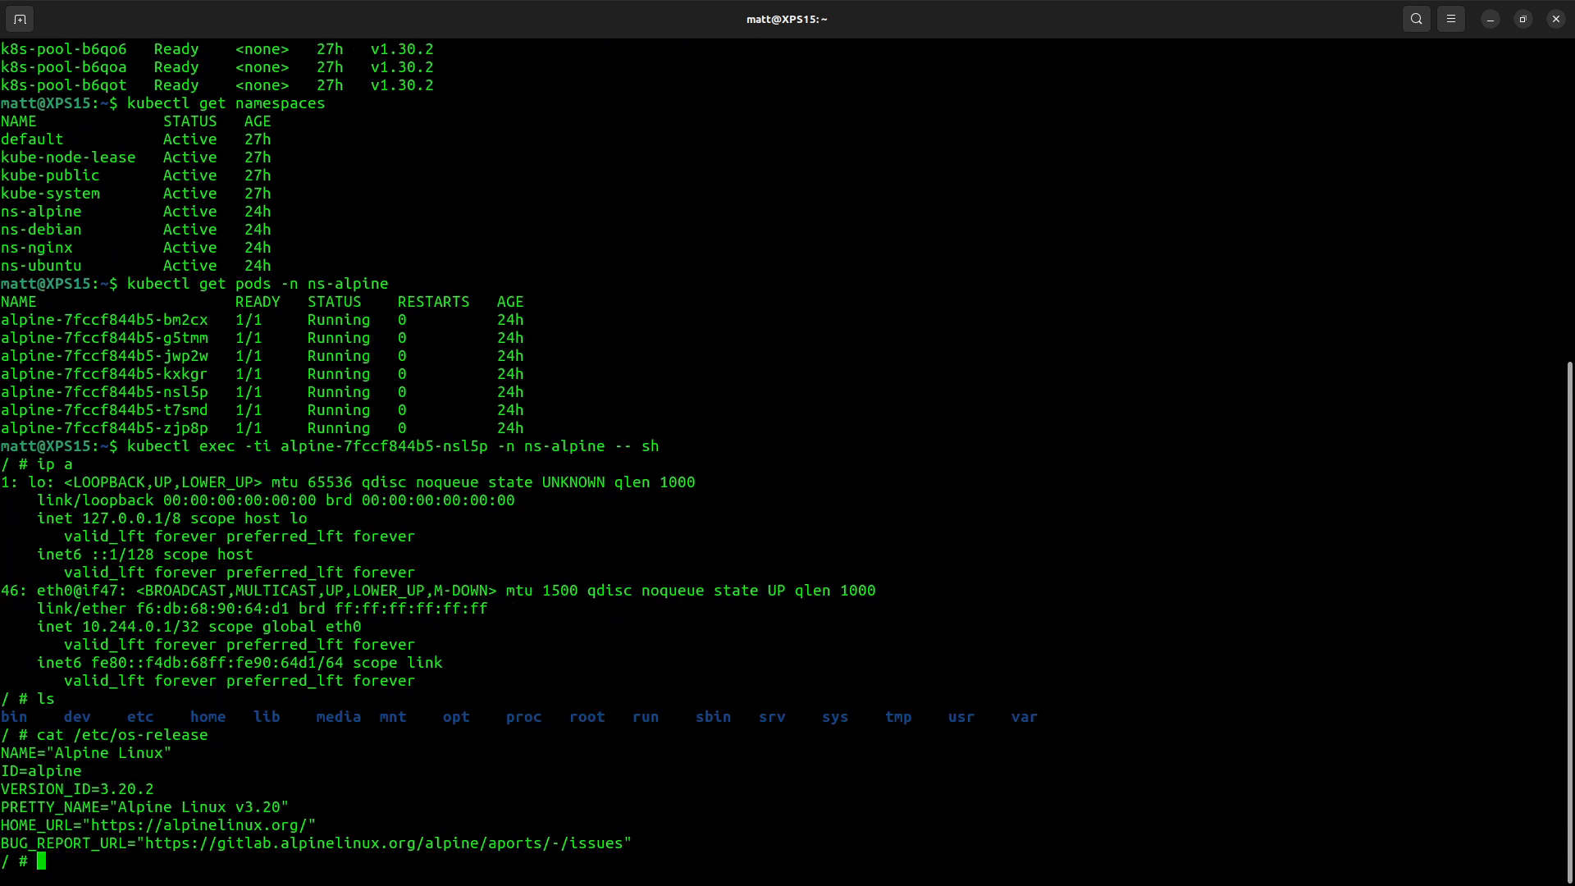
# - Enter the comment # great! in the pod shell and exit it
pyautogui.write('# great!')
pyautogui.press('Return')
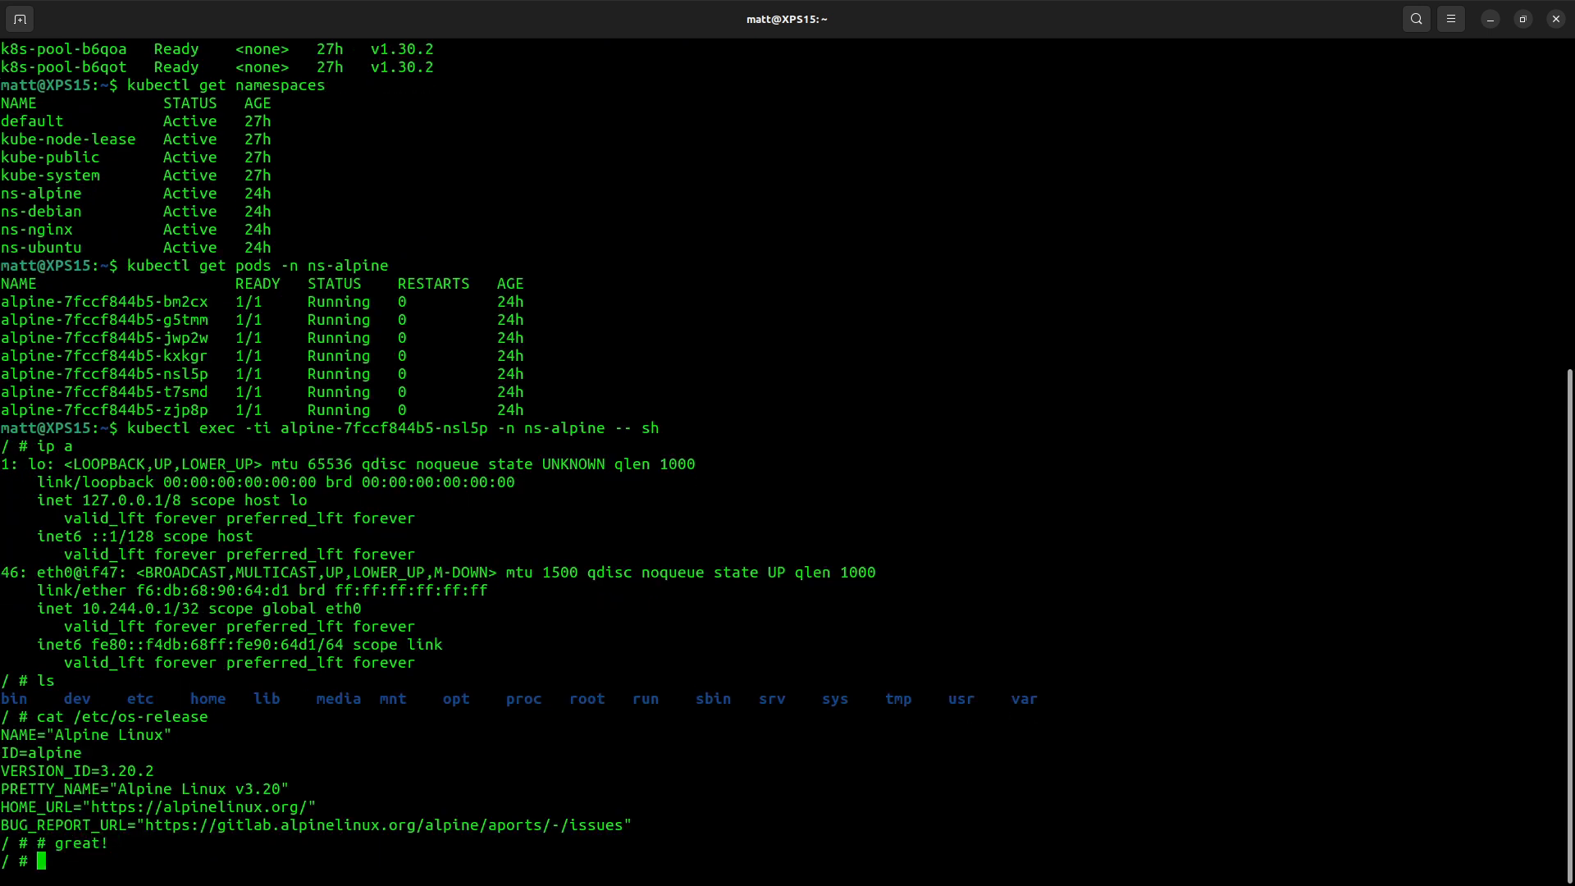
pyautogui.write('exit')
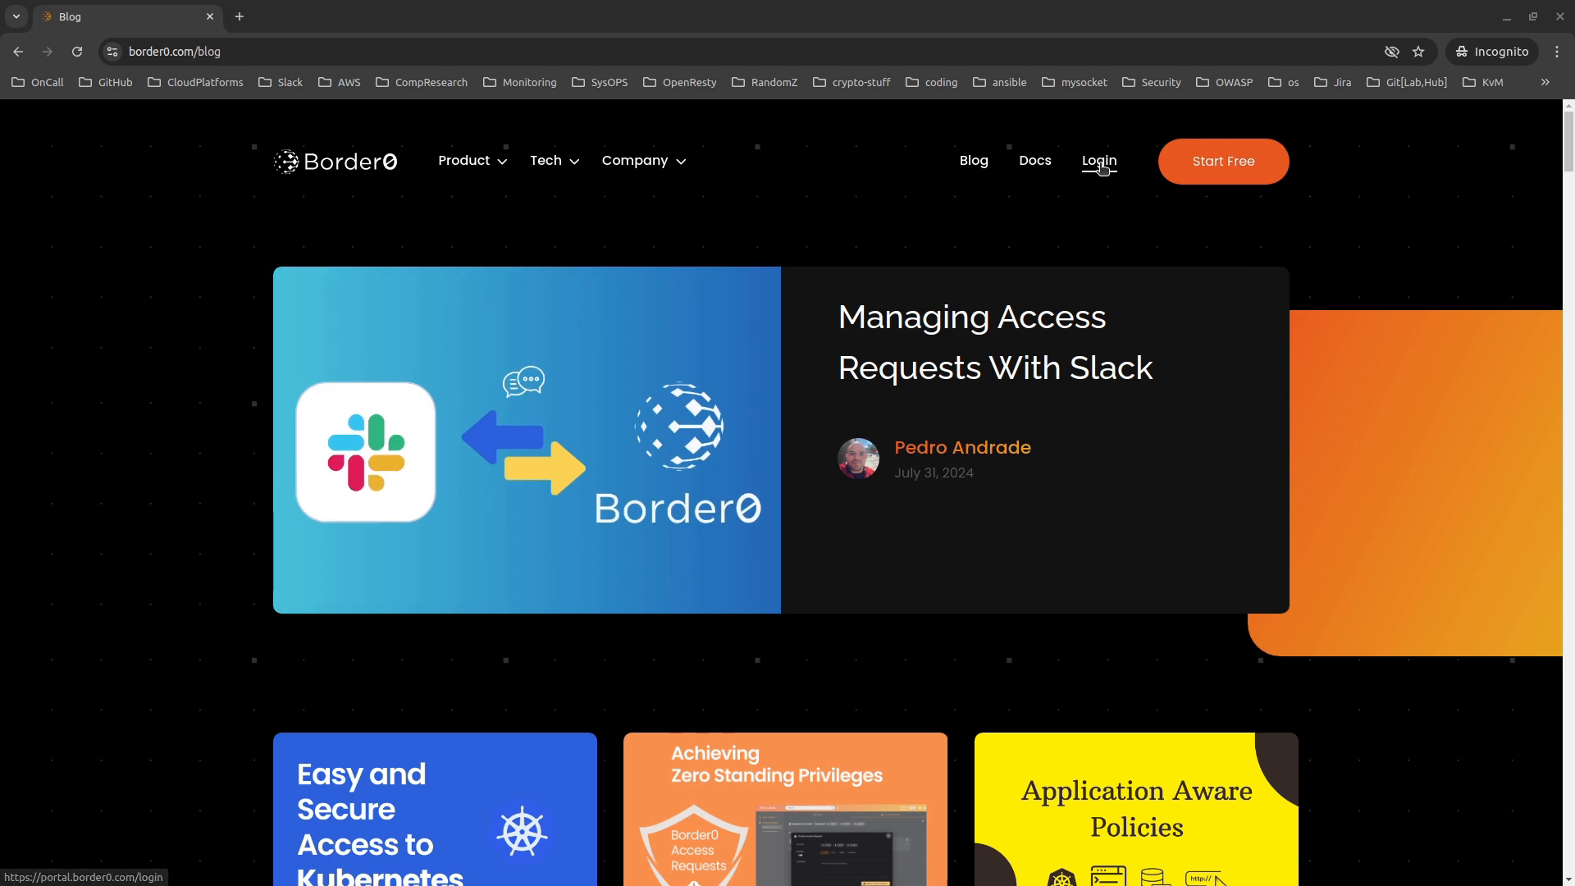
# - Log in to the Border0 portal with Google
pyautogui.click(1100, 160)
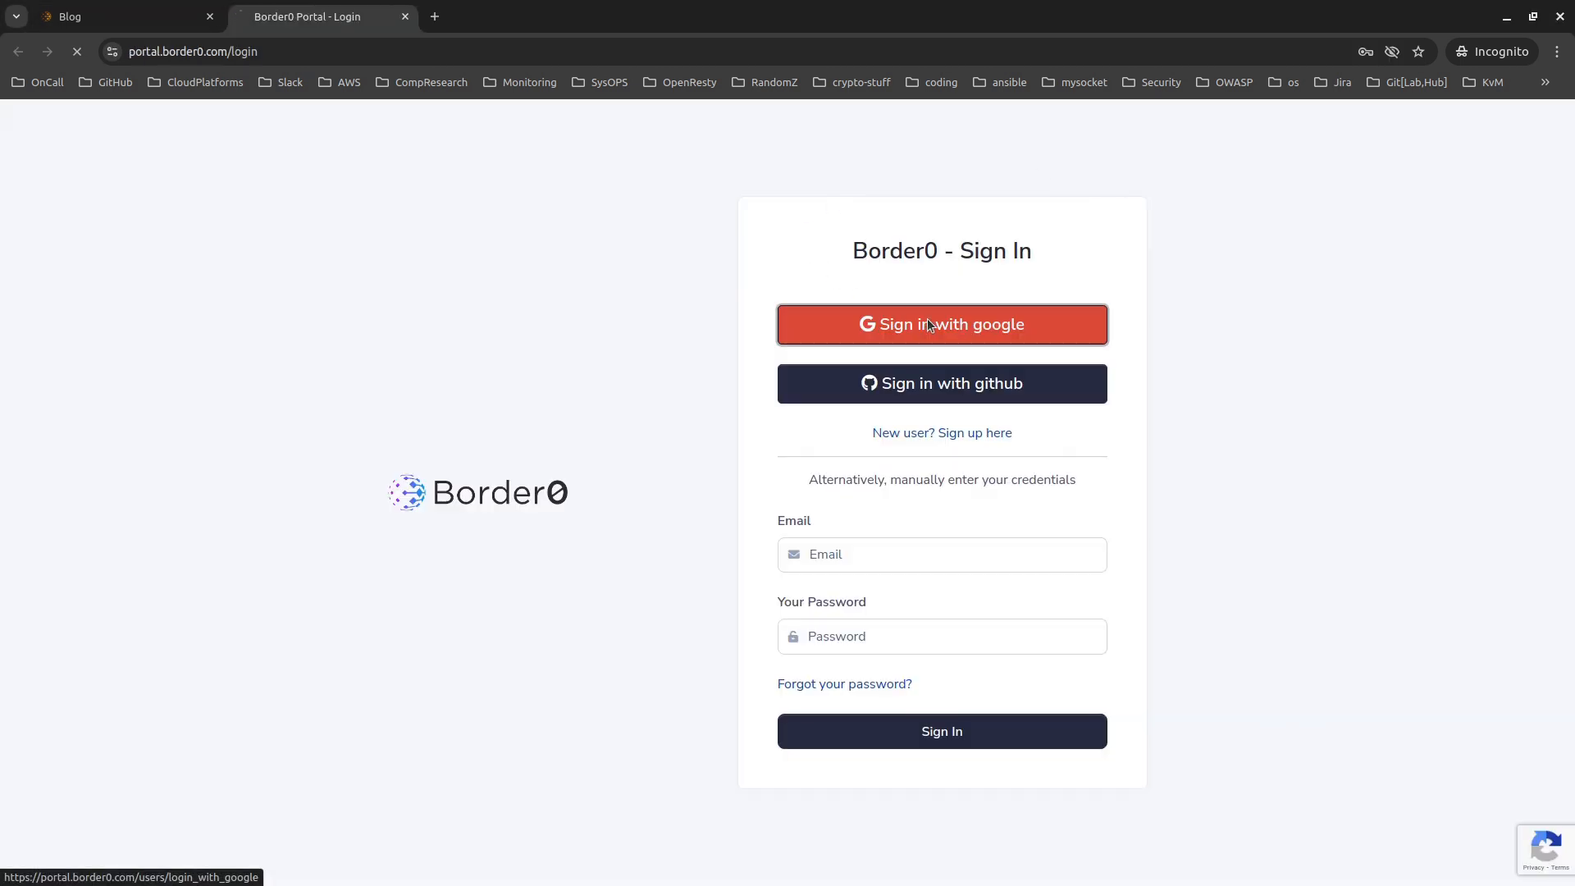
pyautogui.click(932, 323)
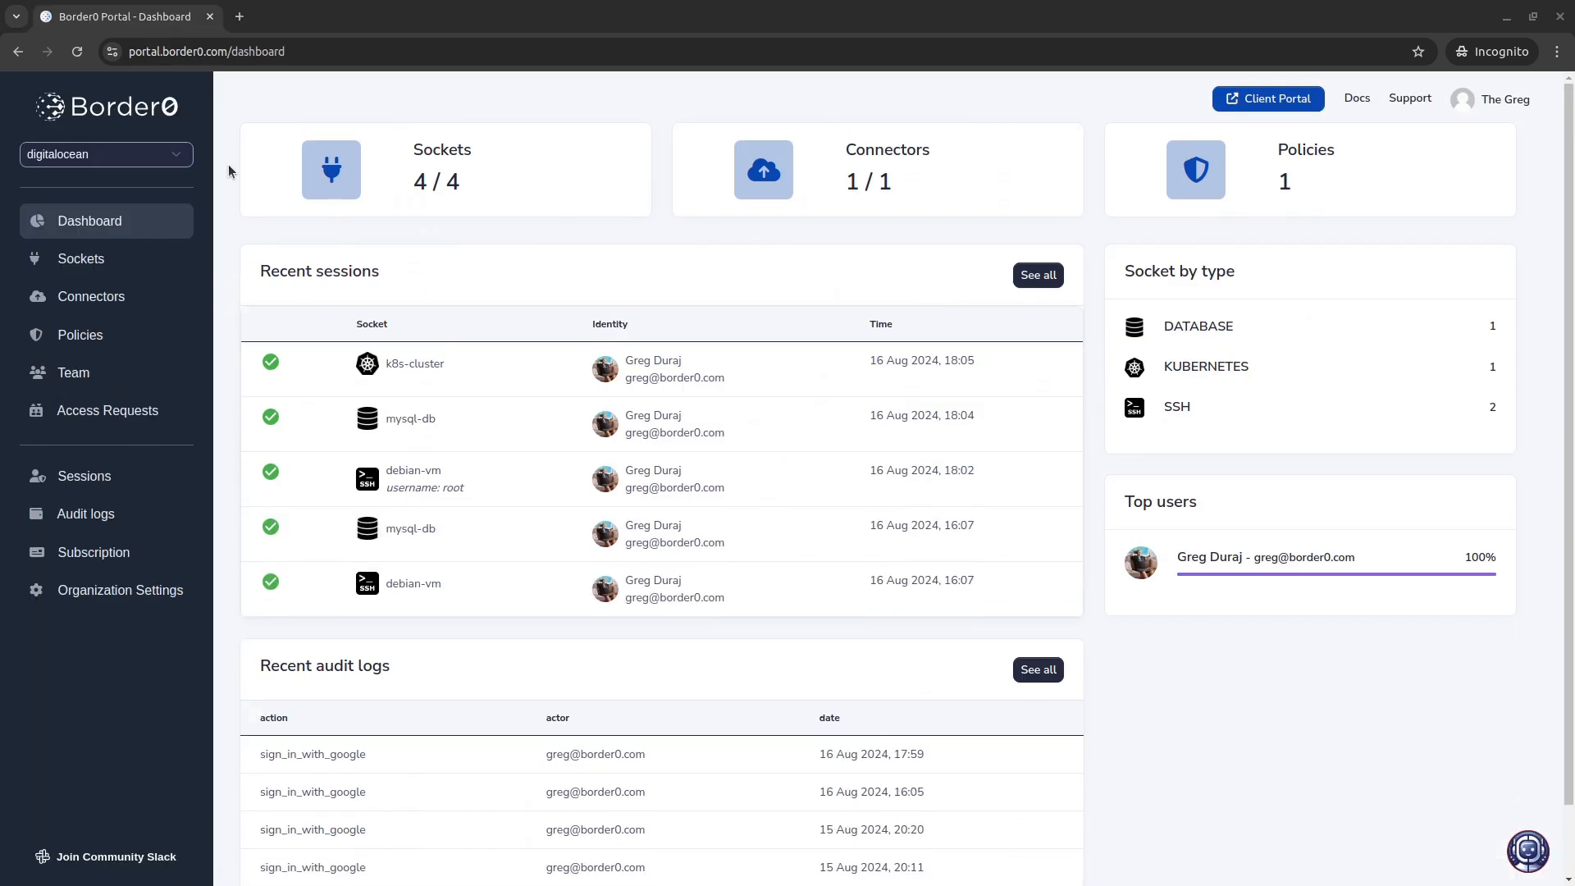
# - Open the Sessions list and play the video replay of the debian-vm SSH session
pyautogui.click(59, 474)
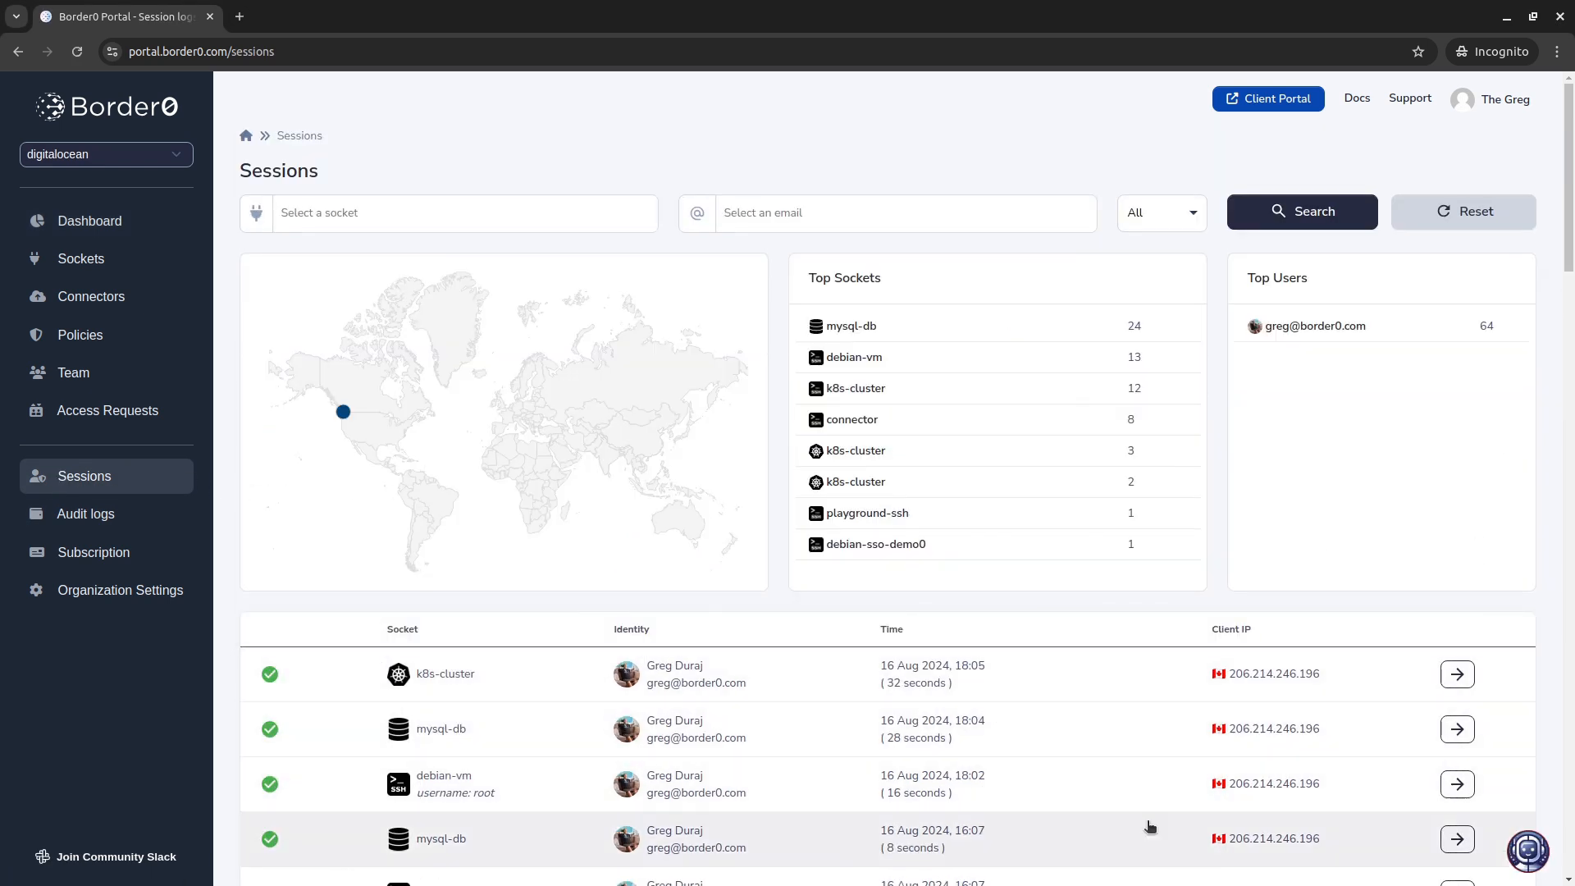
pyautogui.click(1457, 786)
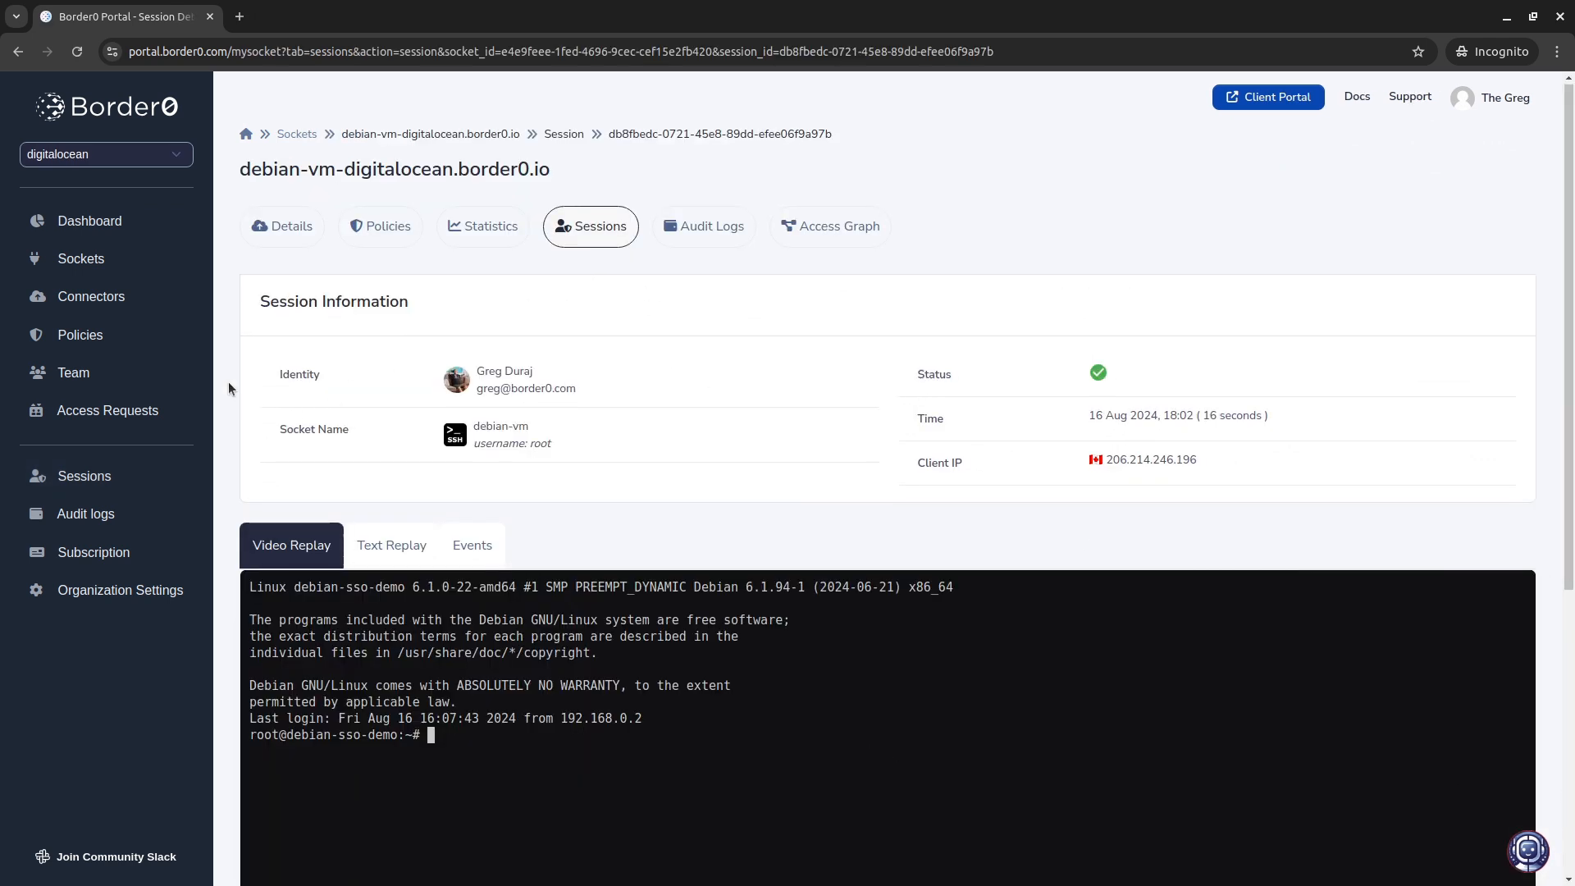
pyautogui.scroll(-5, 228, 382)
pyautogui.click(893, 500)
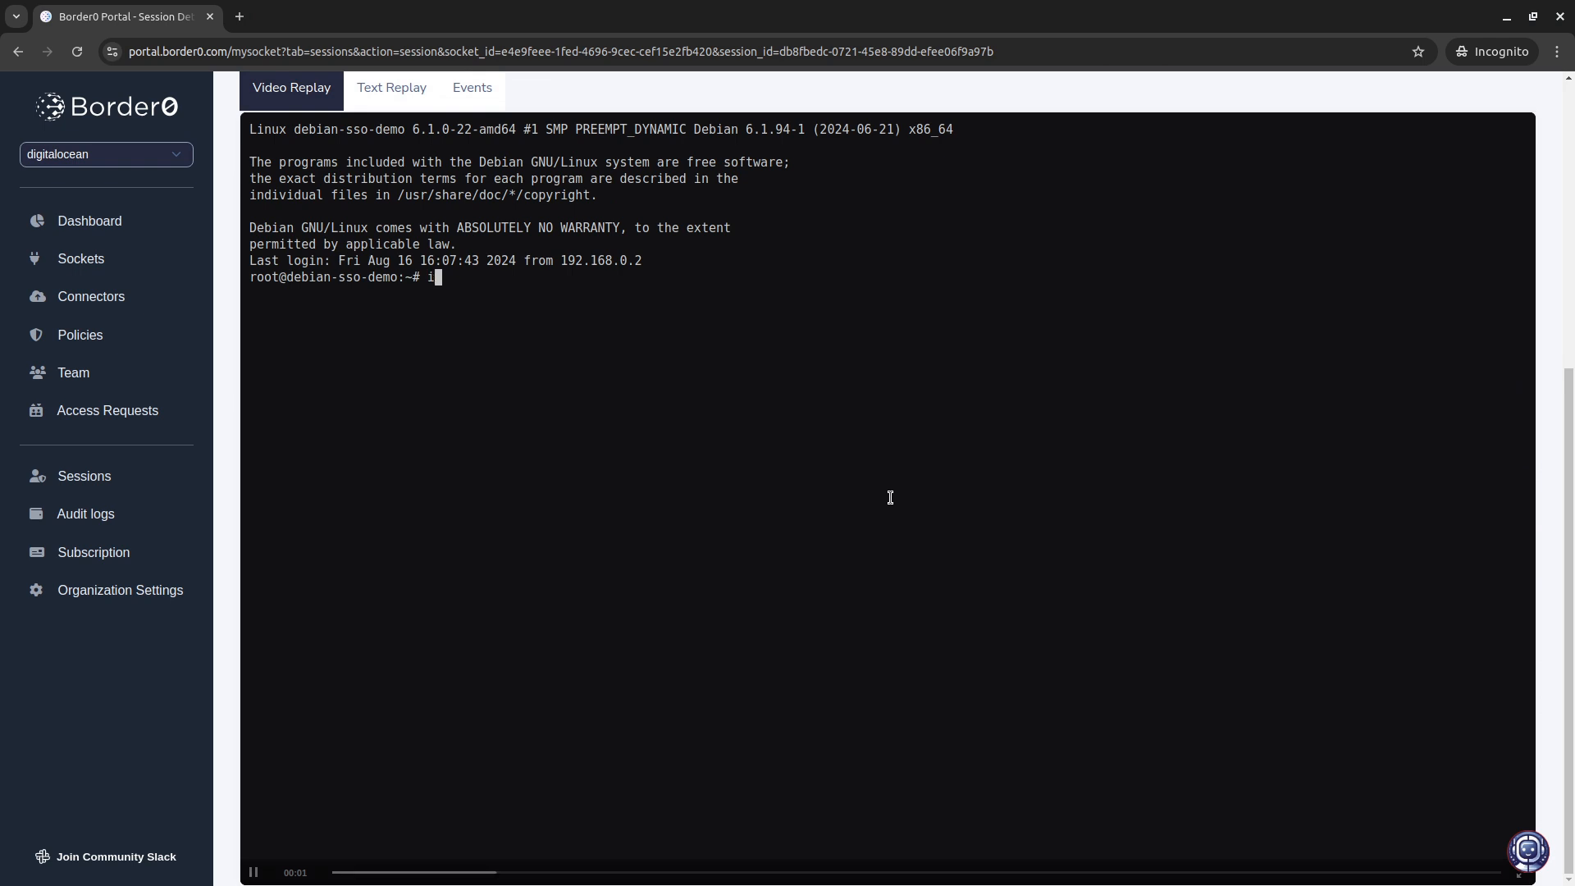
pyautogui.scroll(5, 617, 478)
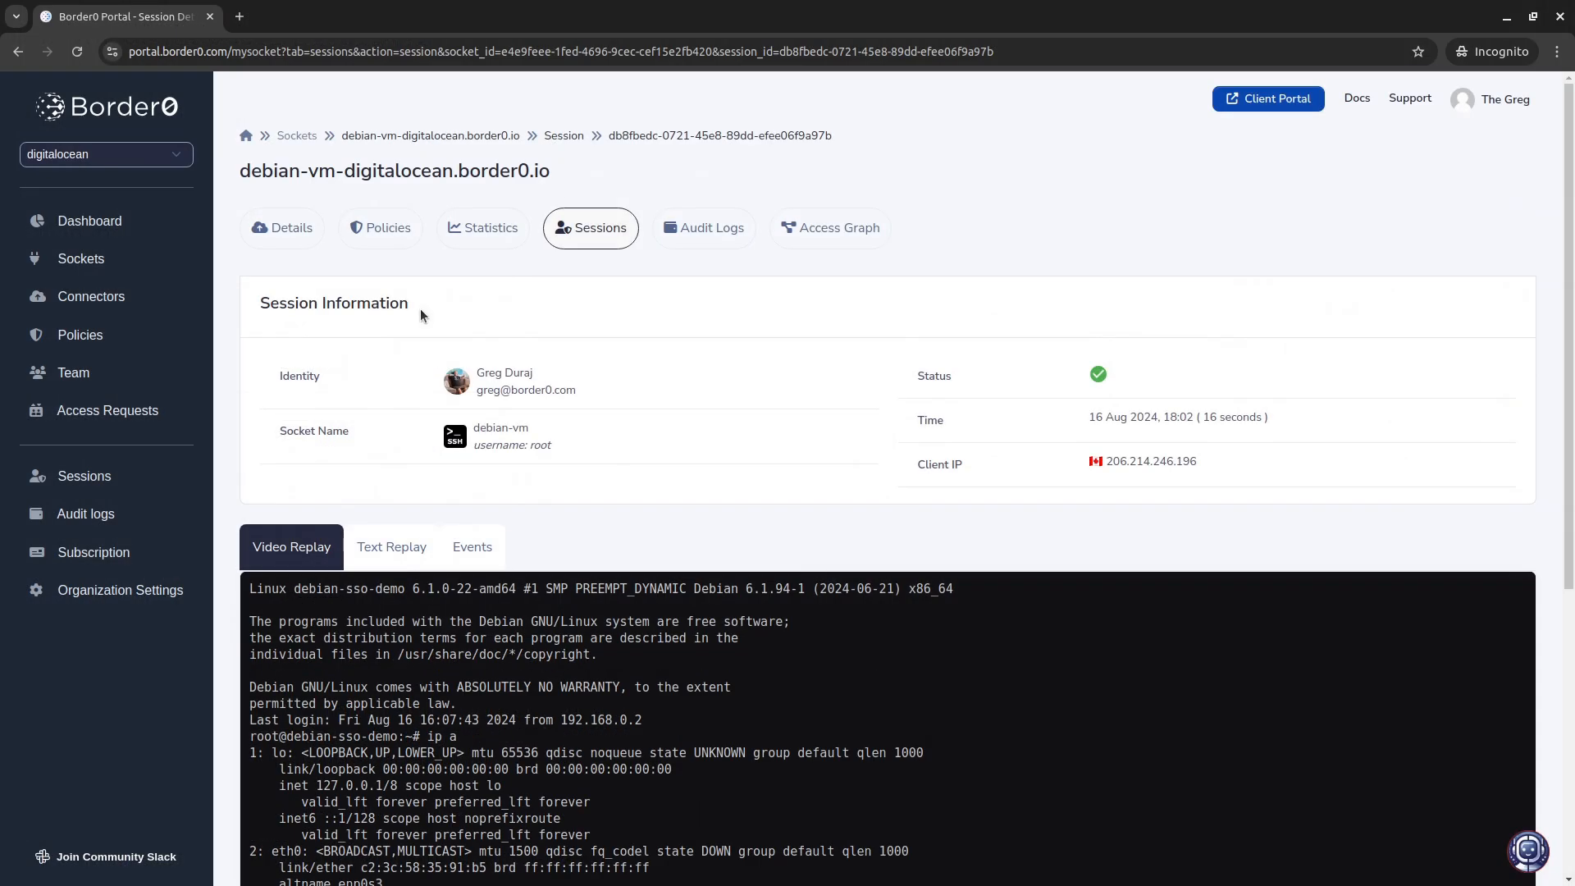
# - Return to Sessions and open the mysql-db session's query log
pyautogui.click(123, 484)
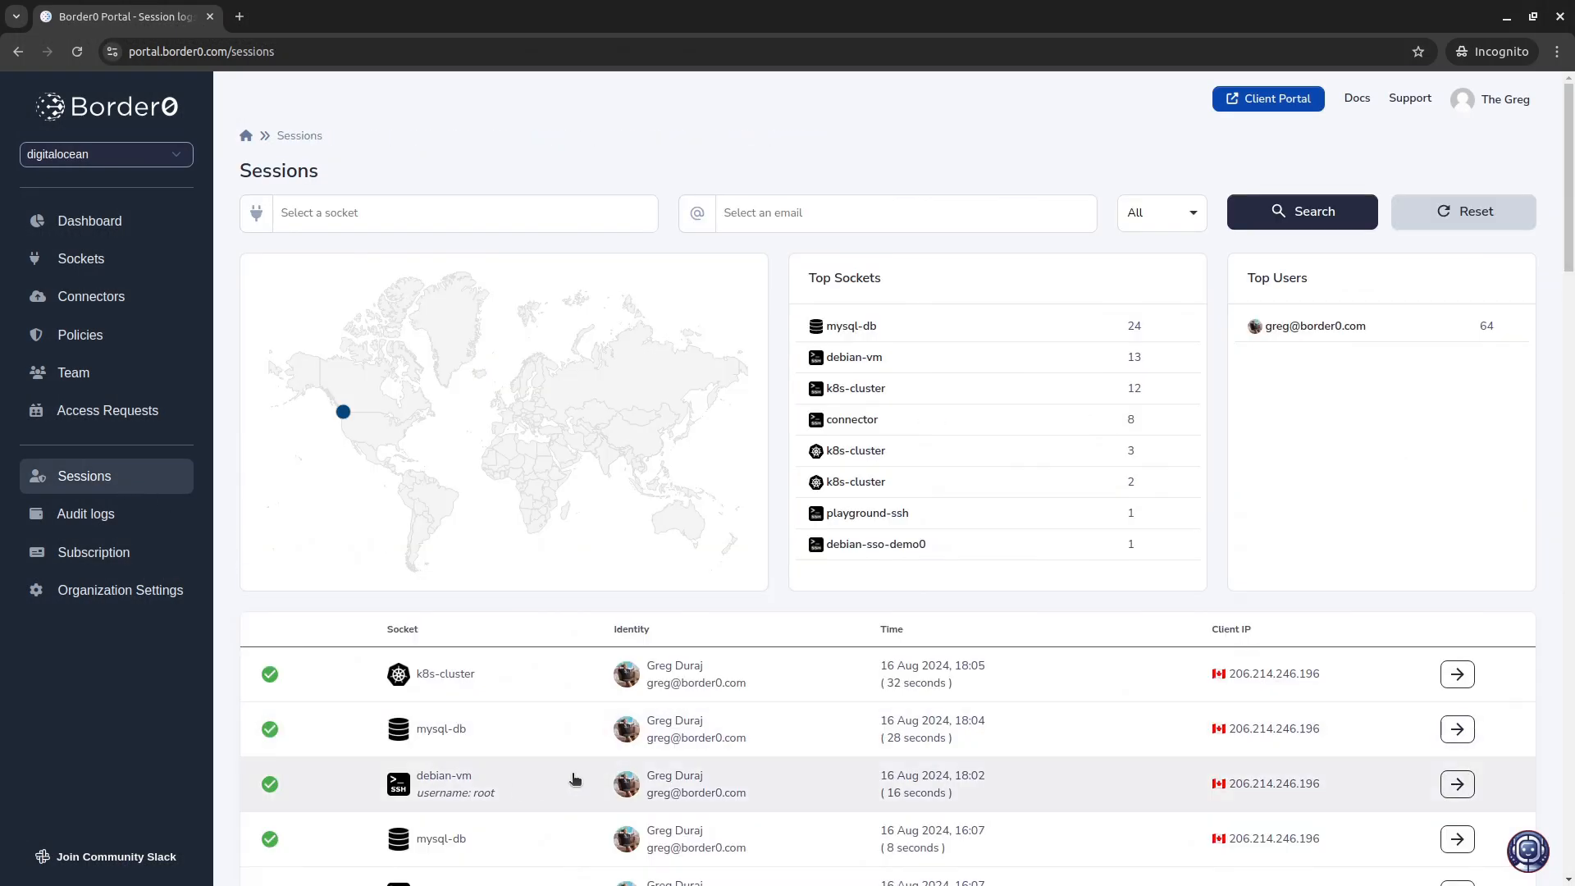
pyautogui.click(1457, 728)
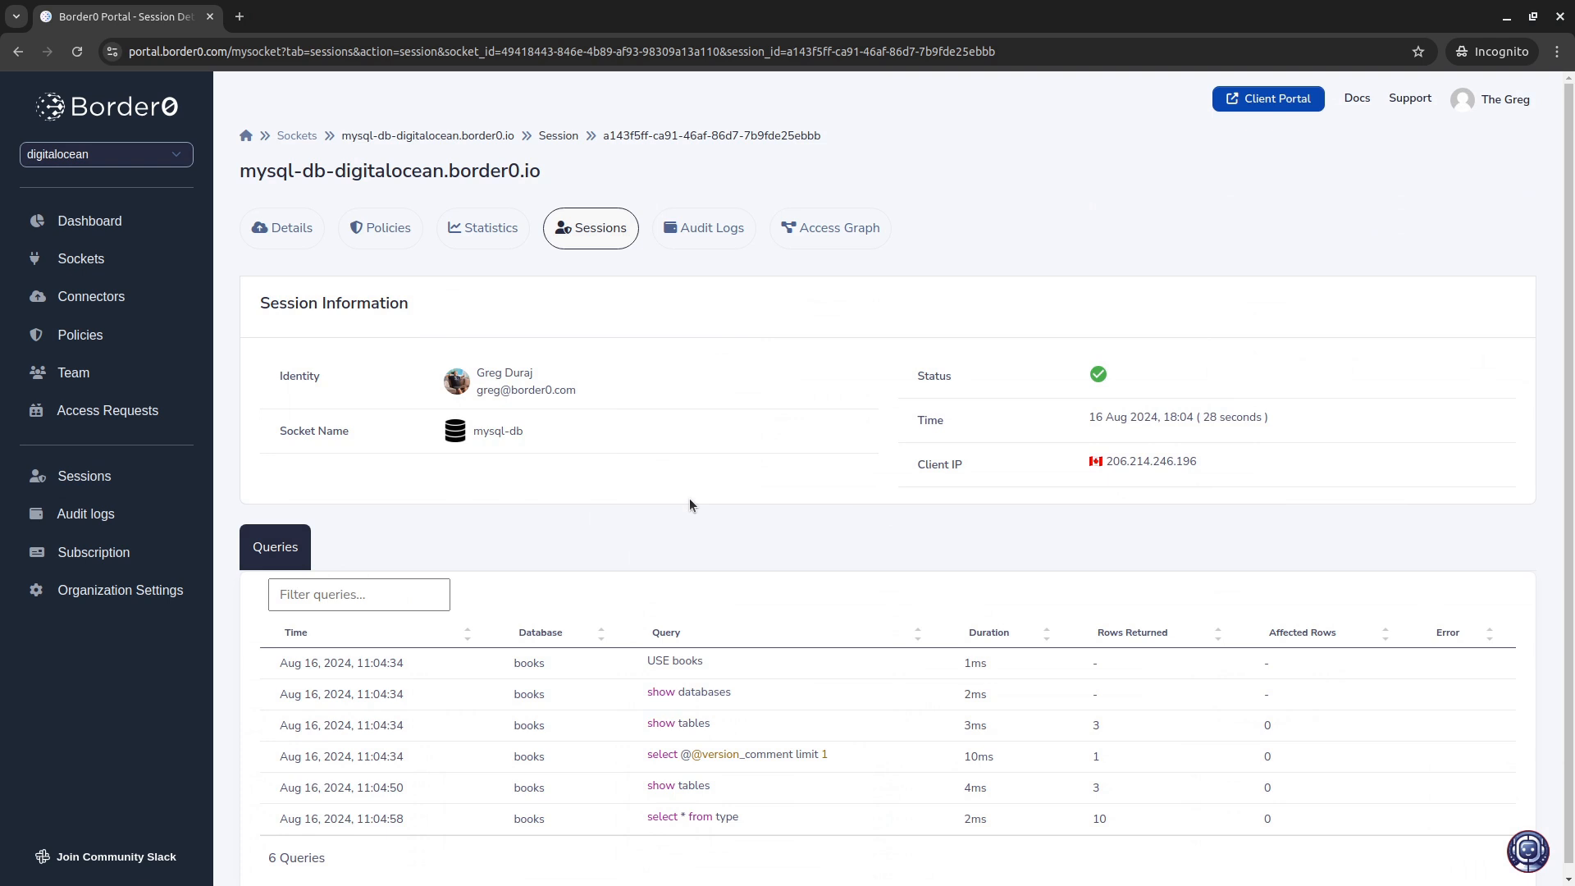
# - Return to Sessions and open the k8s-cluster session's request list
pyautogui.click(113, 477)
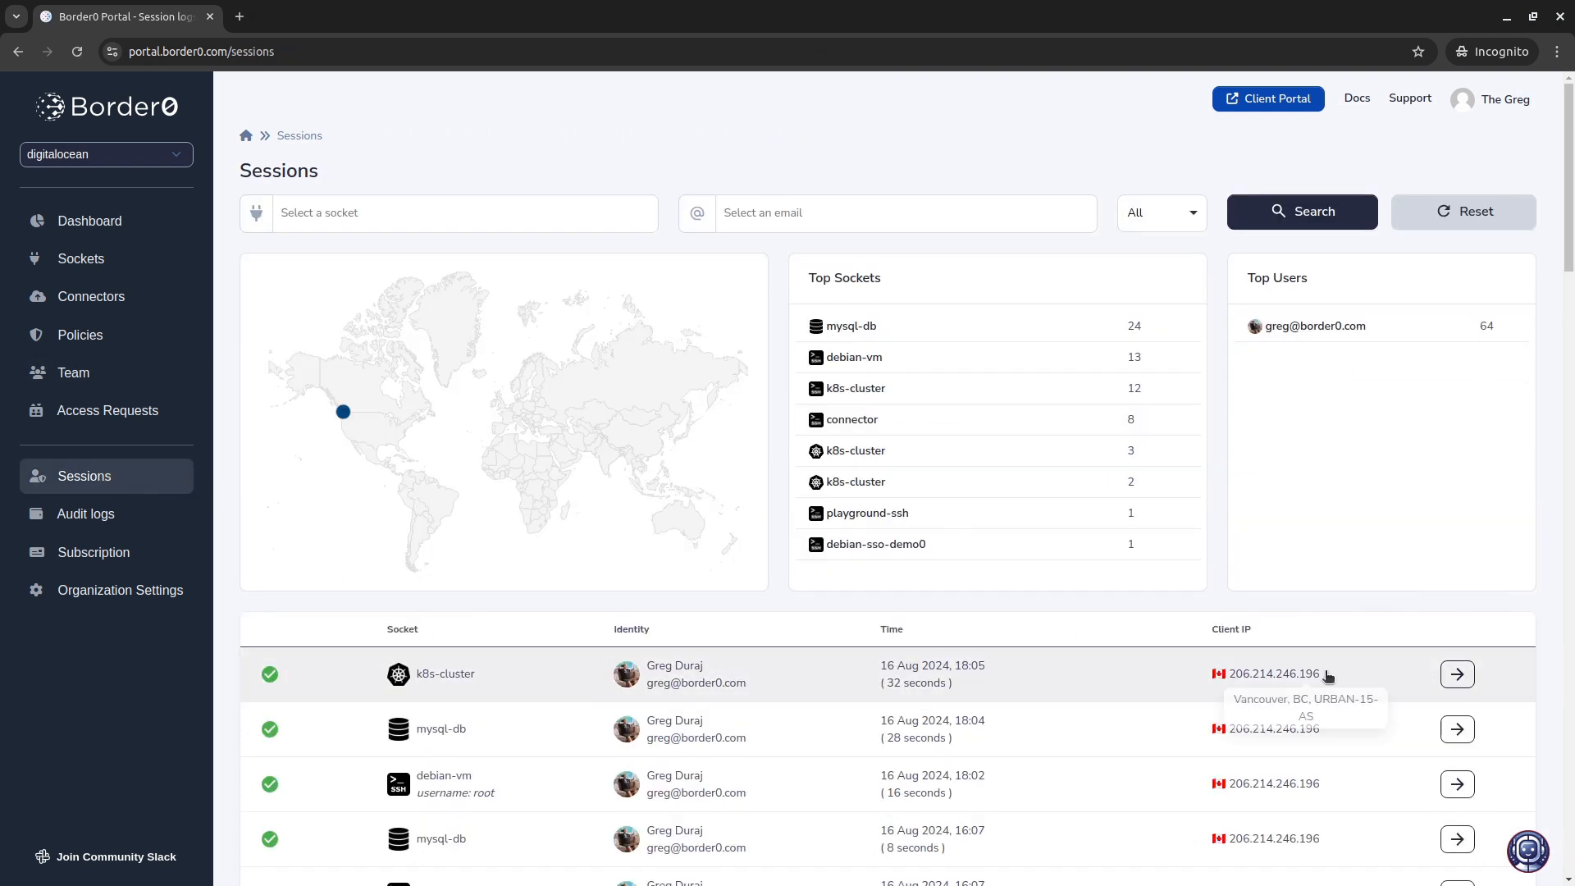
pyautogui.click(1457, 675)
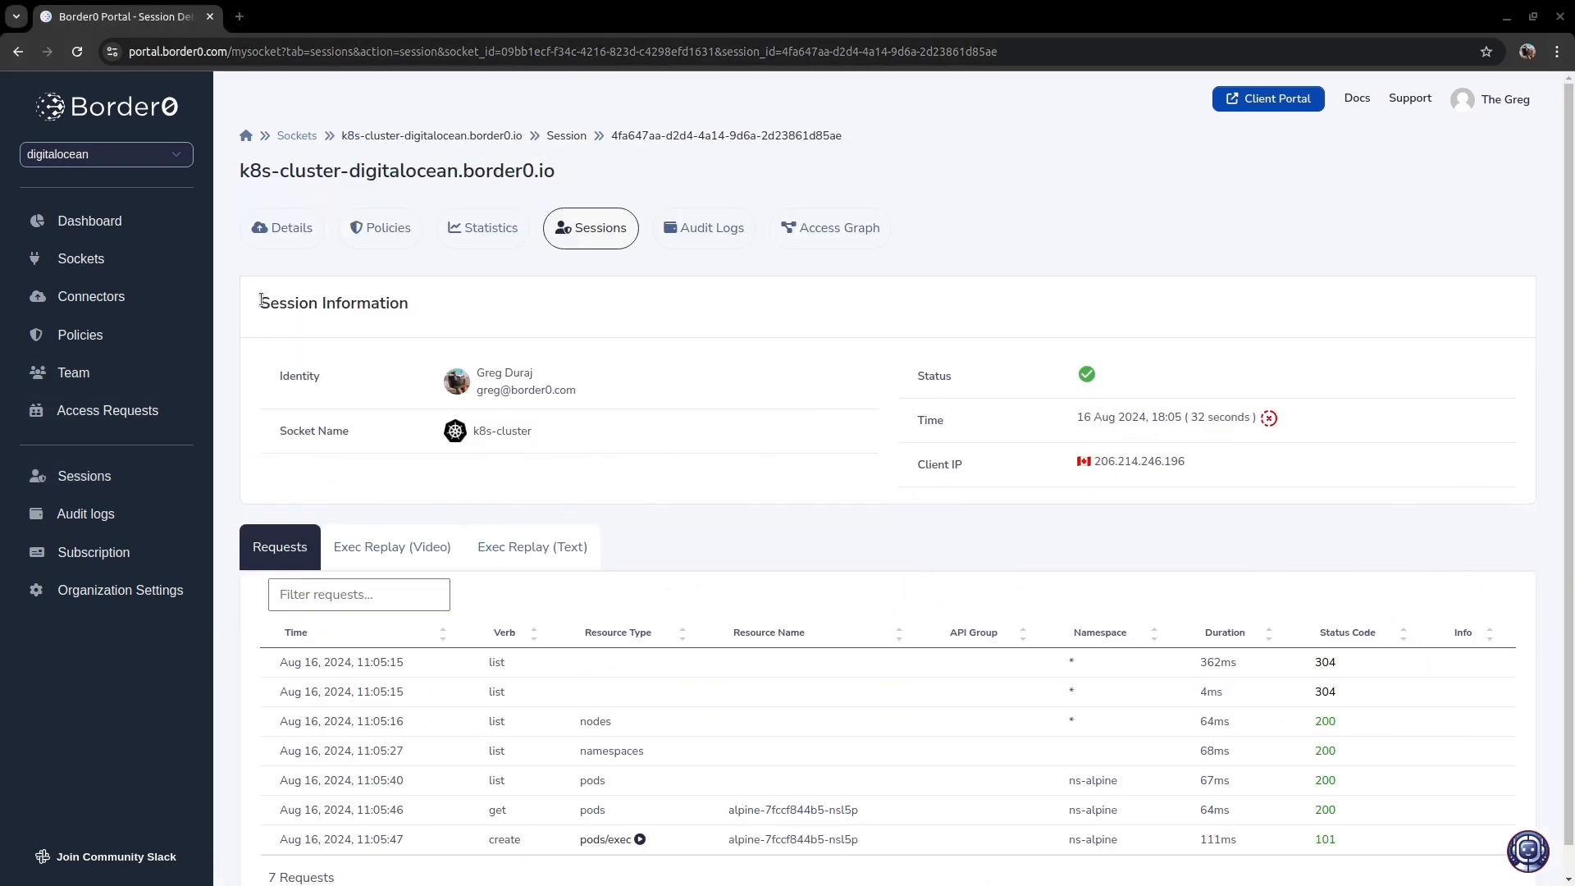
pyautogui.moveTo(254, 293); pyautogui.dragTo(759, 511)
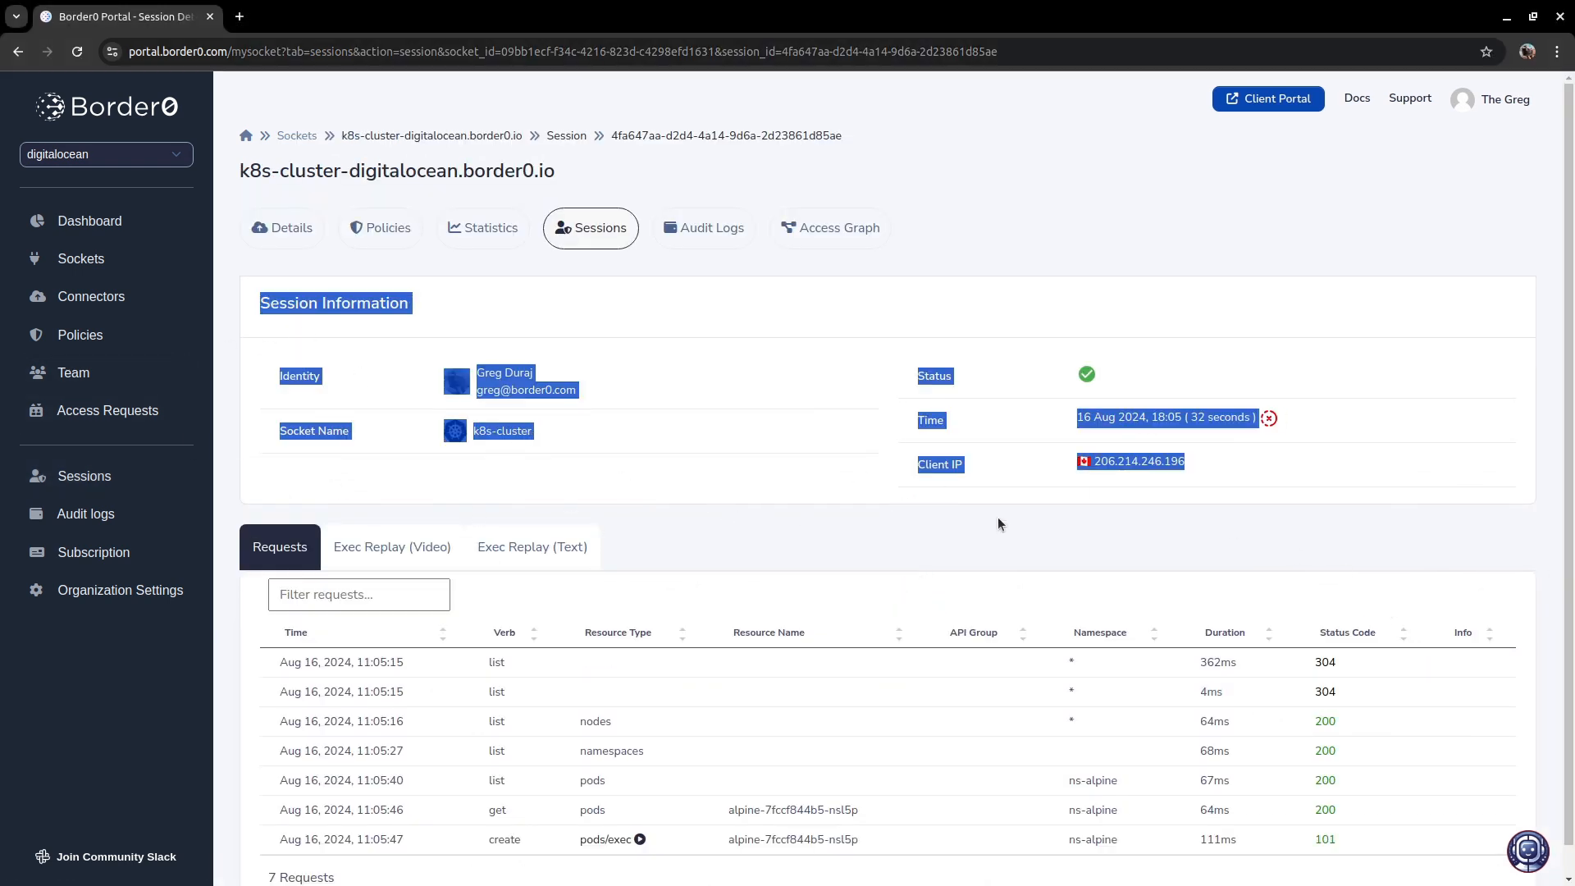
pyautogui.moveTo(997, 518); pyautogui.dragTo(447, 304)
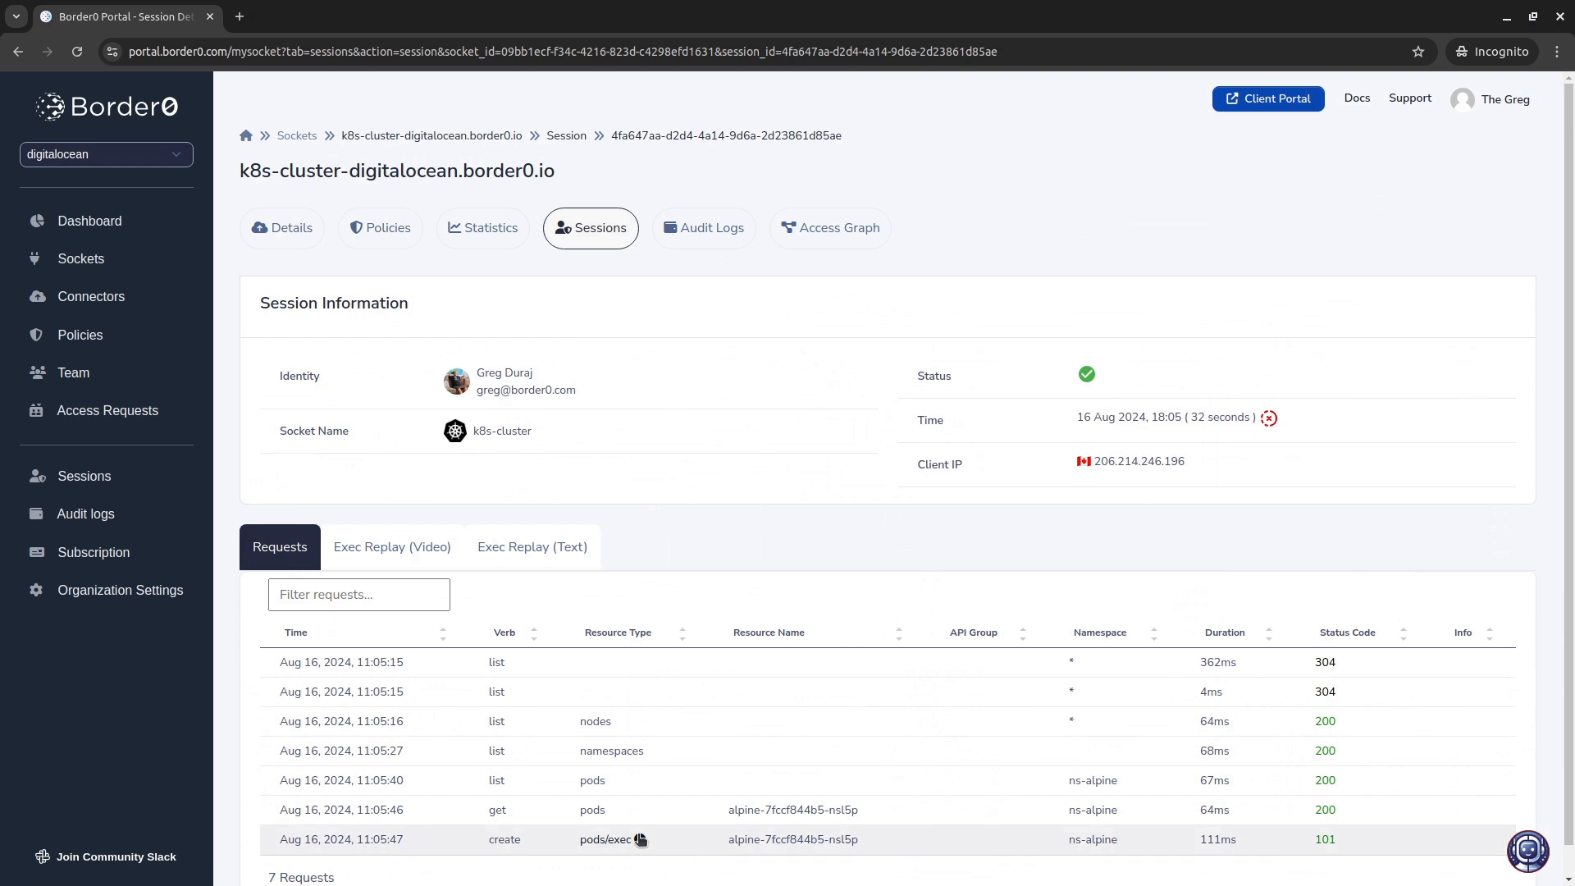
# - Play the exec replay video of the pods/exec request in the k8s-cluster session
pyautogui.click(640, 841)
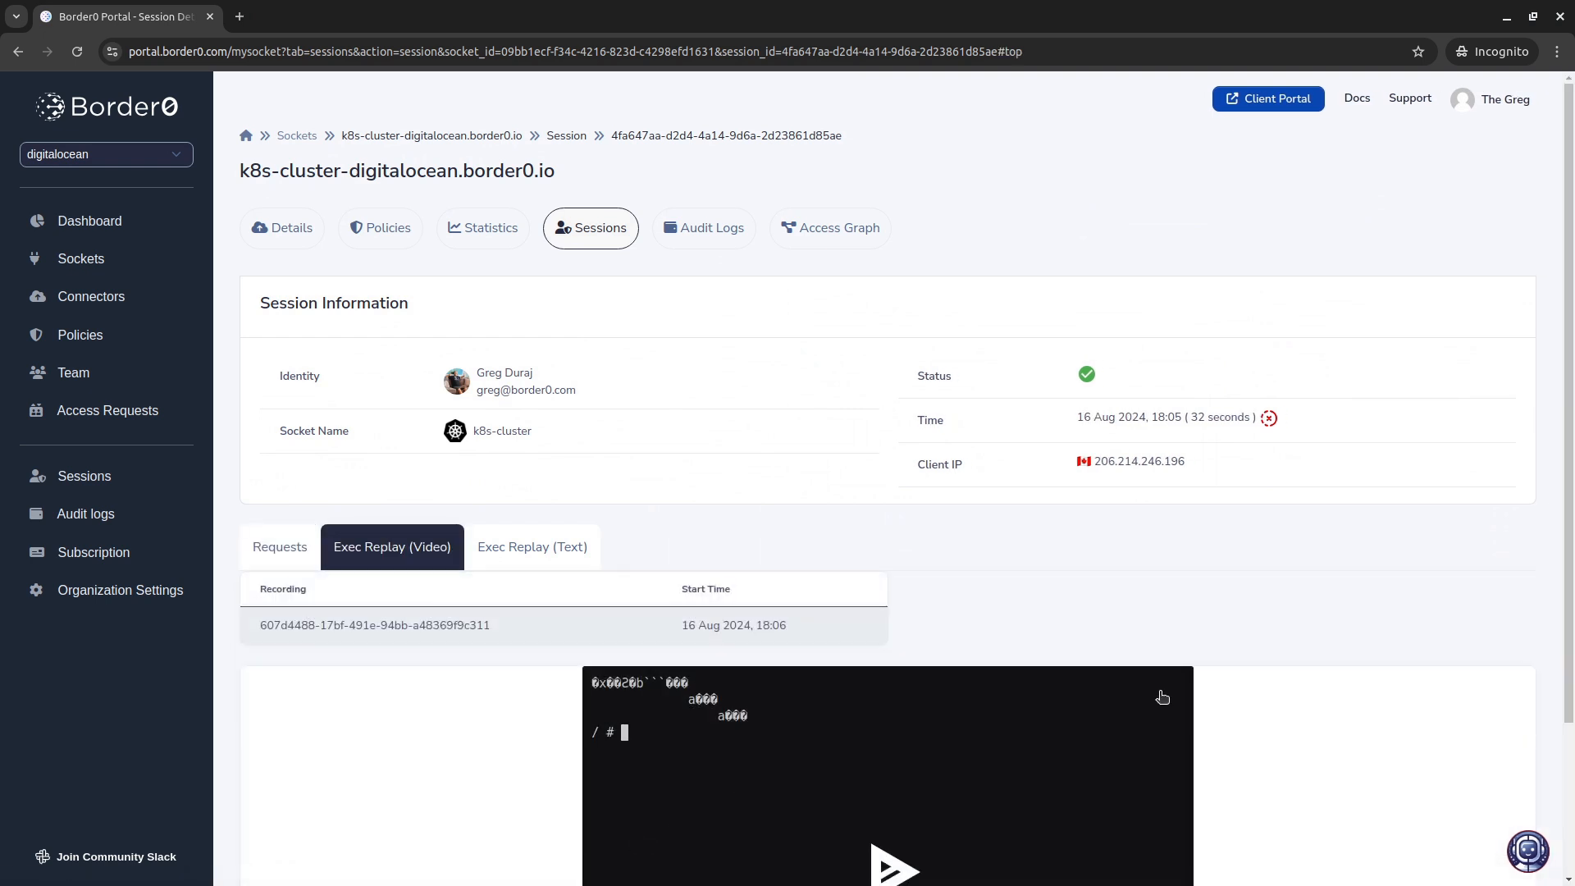
pyautogui.scroll(-3, 1413, 689)
pyautogui.click(894, 706)
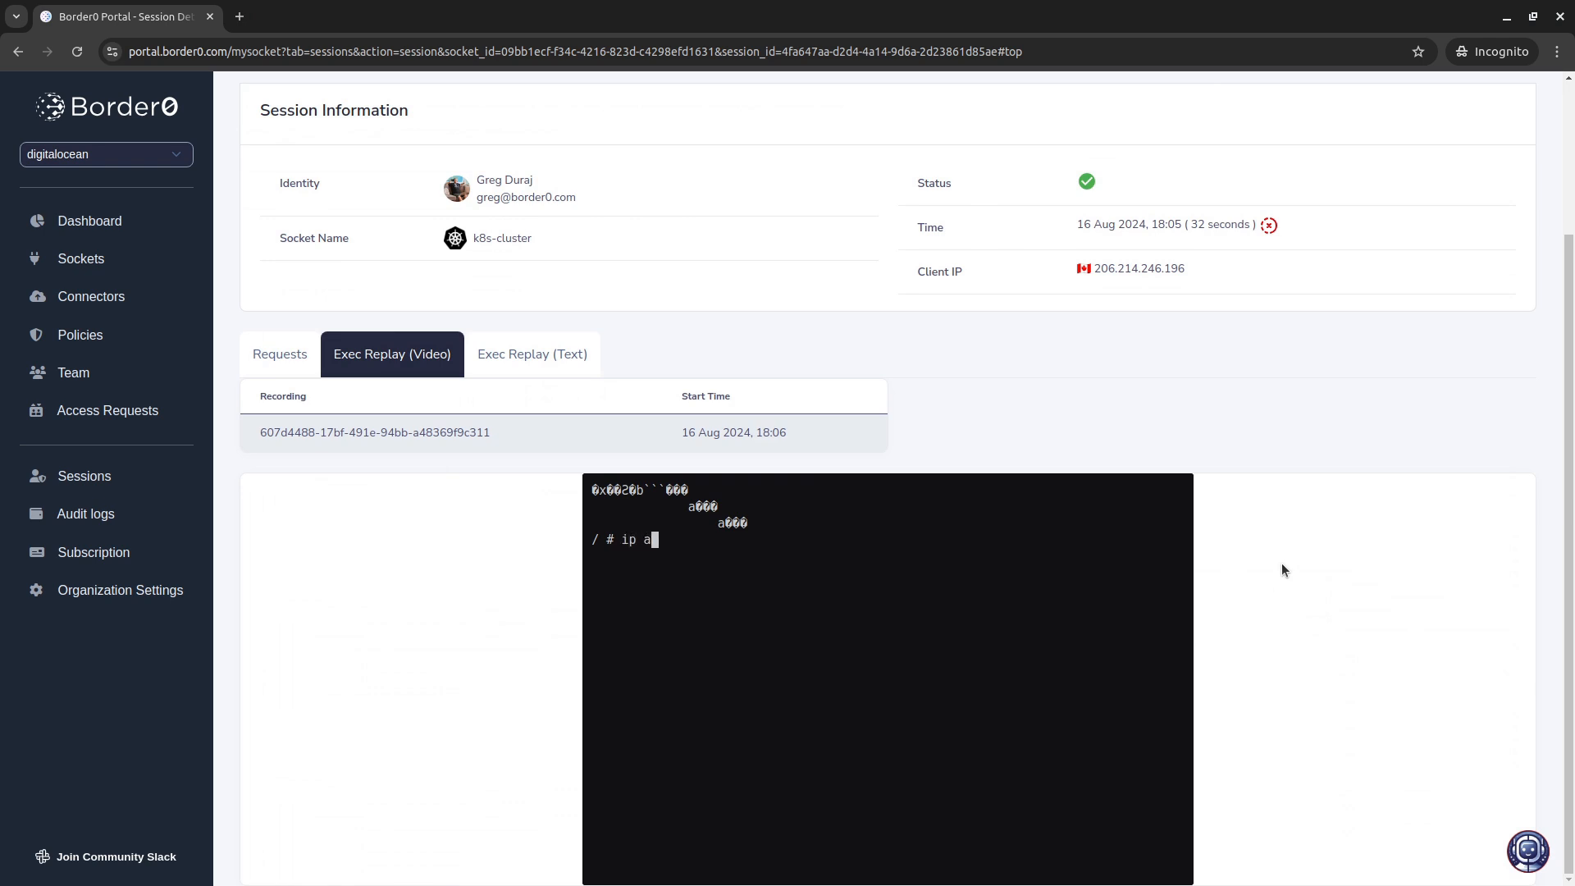
pyautogui.scroll(3, 702, 576)
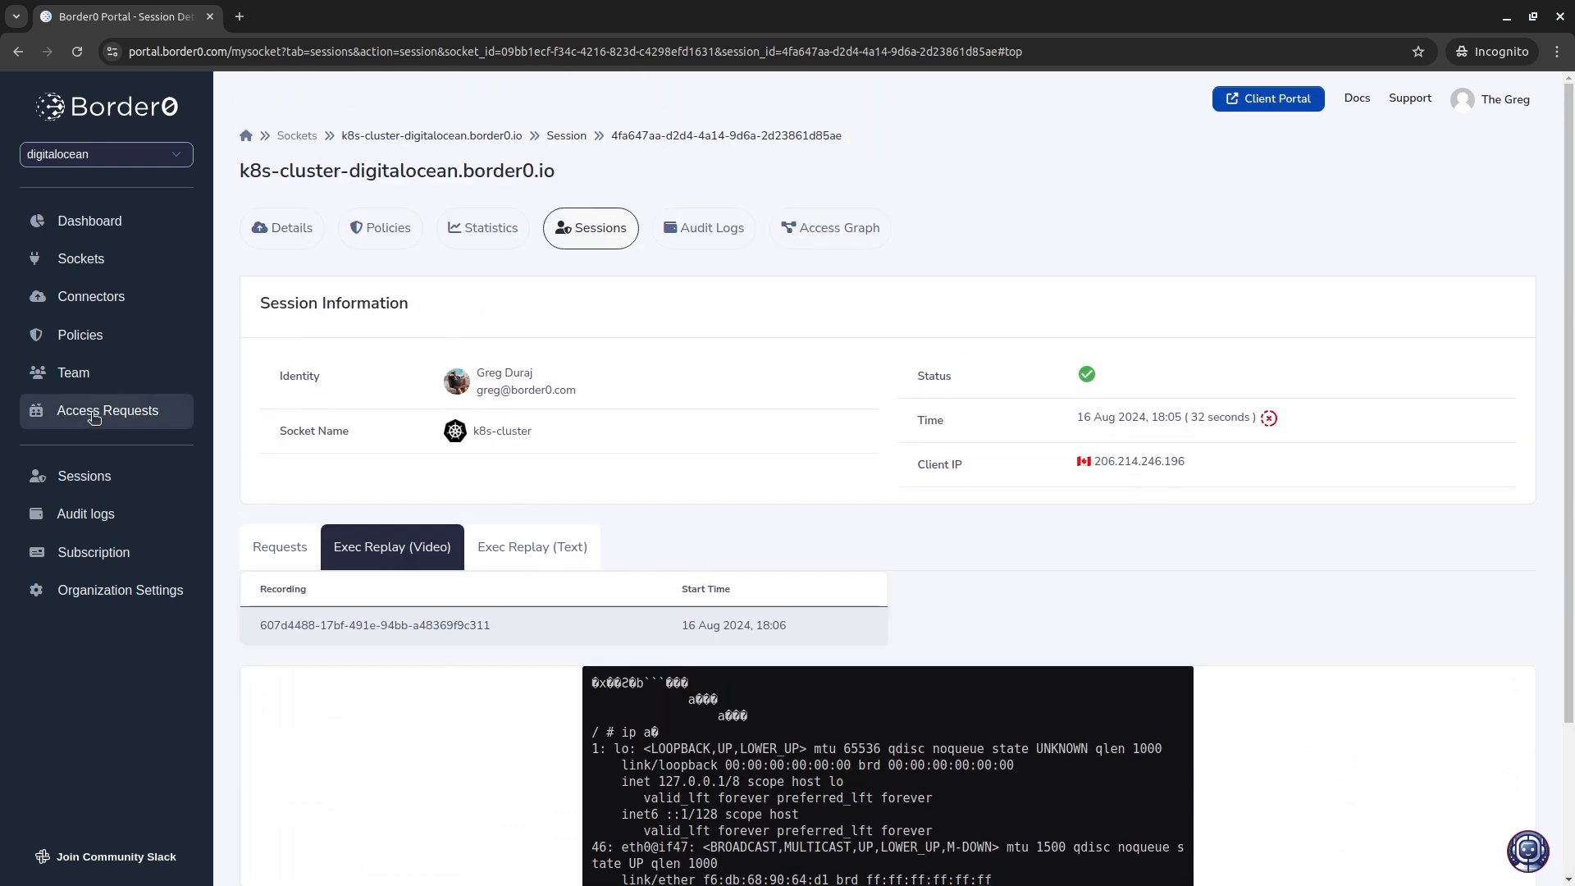